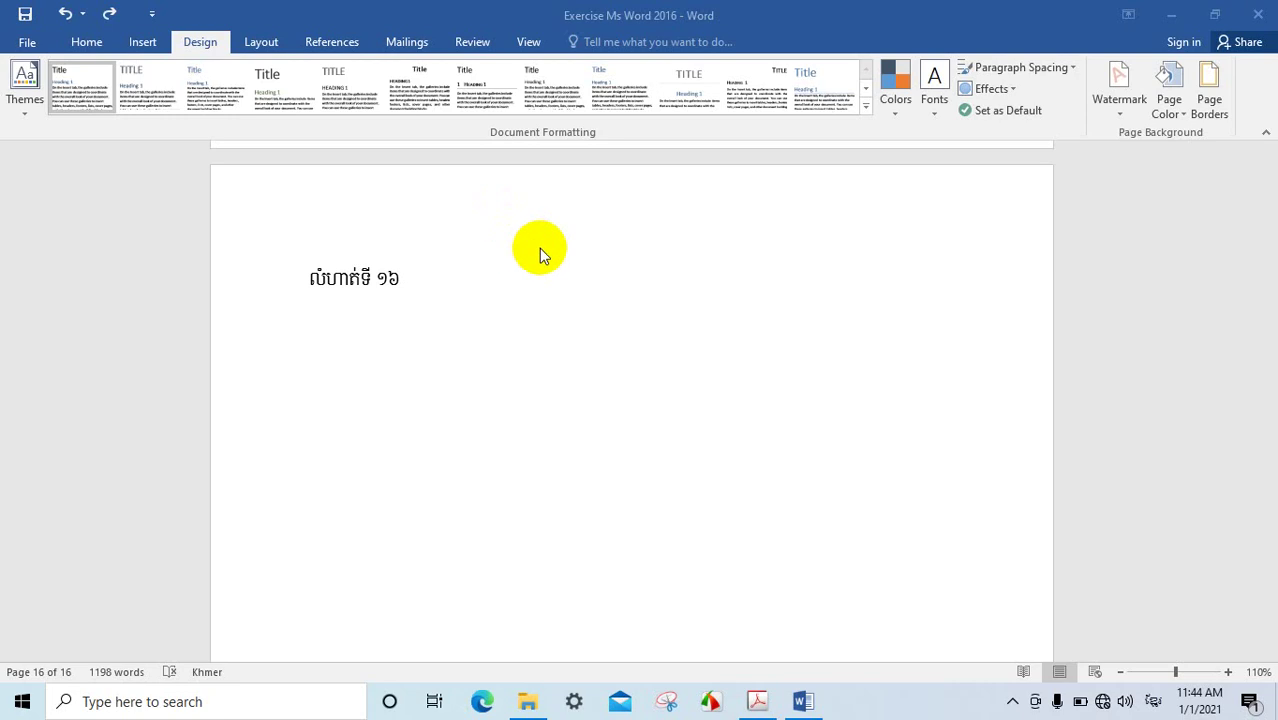
Step: Place the insertion point below the Khmer heading on page 16
scroll(539, 248, up, 3)
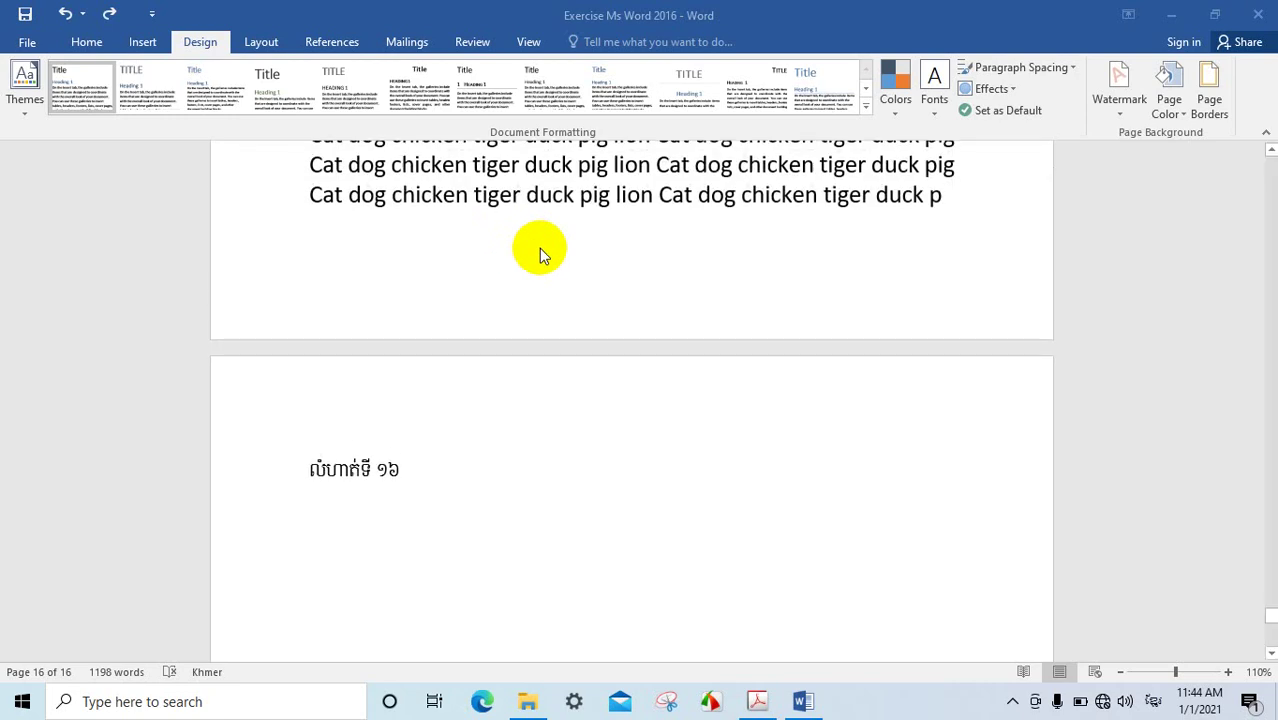
click(423, 468)
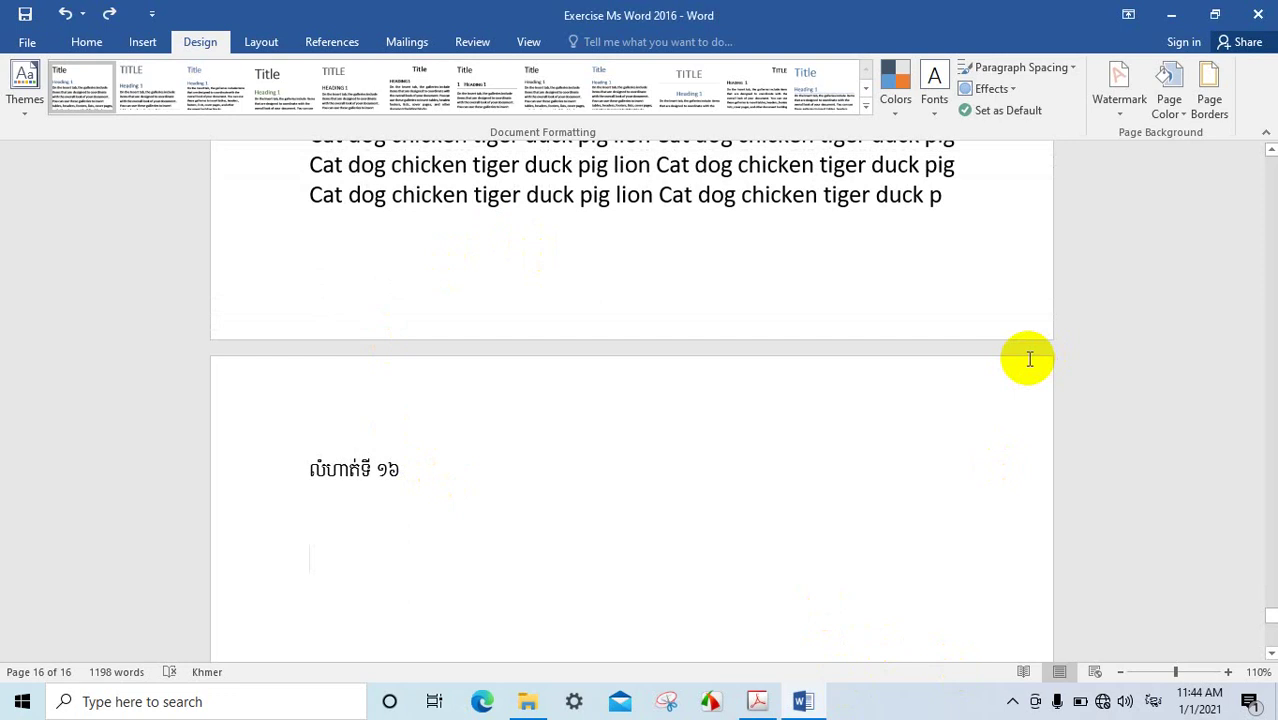
scroll(1029, 360, down, 2)
scroll(1021, 359, down, 3)
Step: Review the DO NOT COPY reference on page 68 of word book.pdf, then minimize Acrobat
click(760, 701)
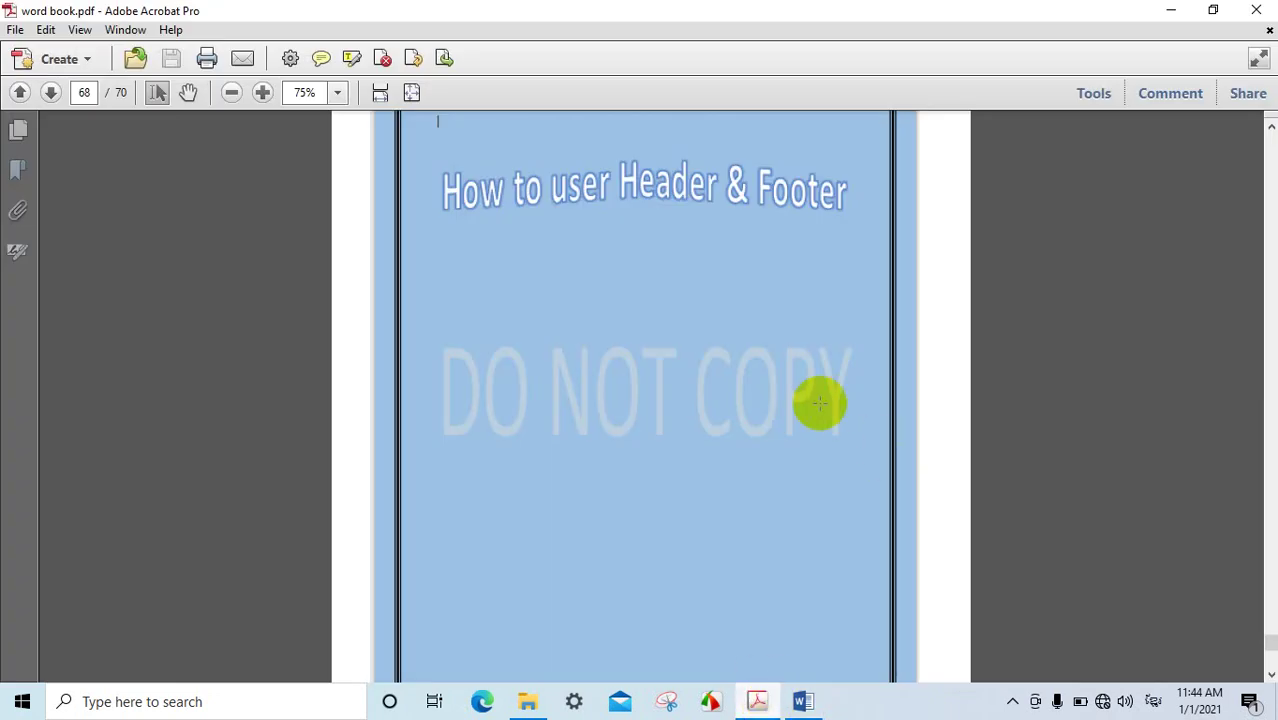
scroll(770, 330, up, 3)
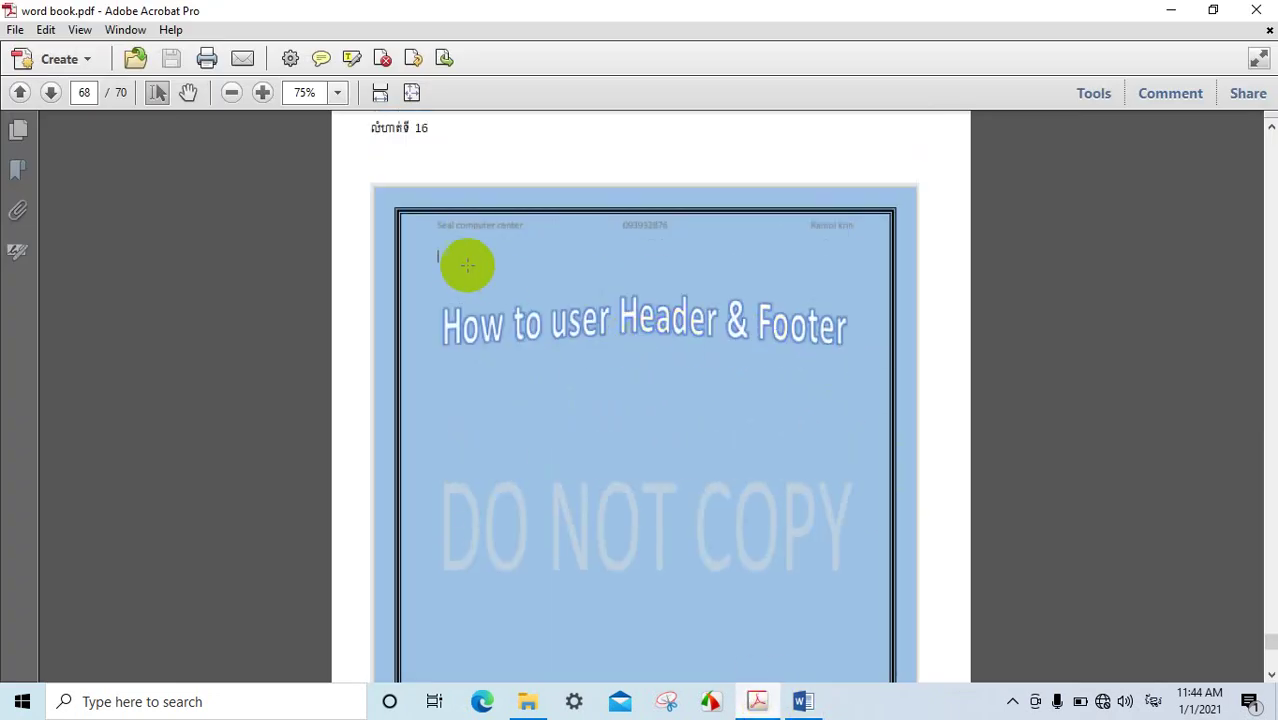
scroll(699, 296, down, 3)
scroll(696, 302, down, 3)
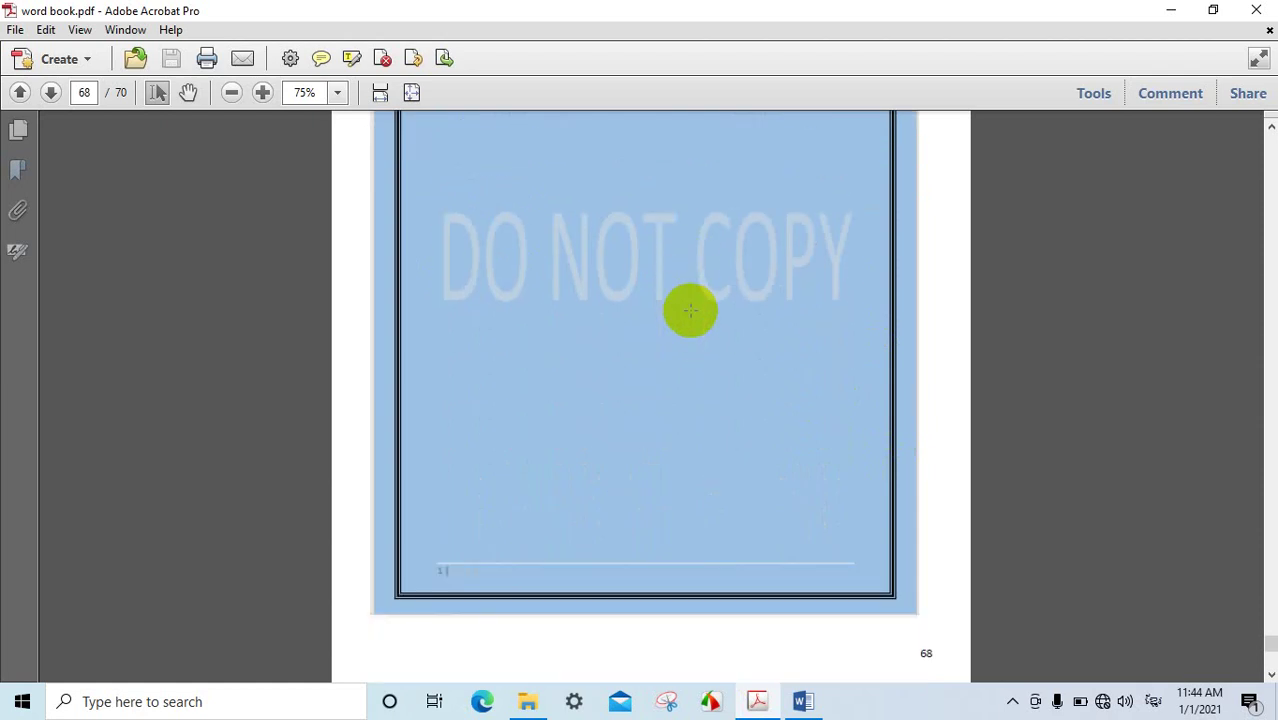
scroll(690, 308, up, 2)
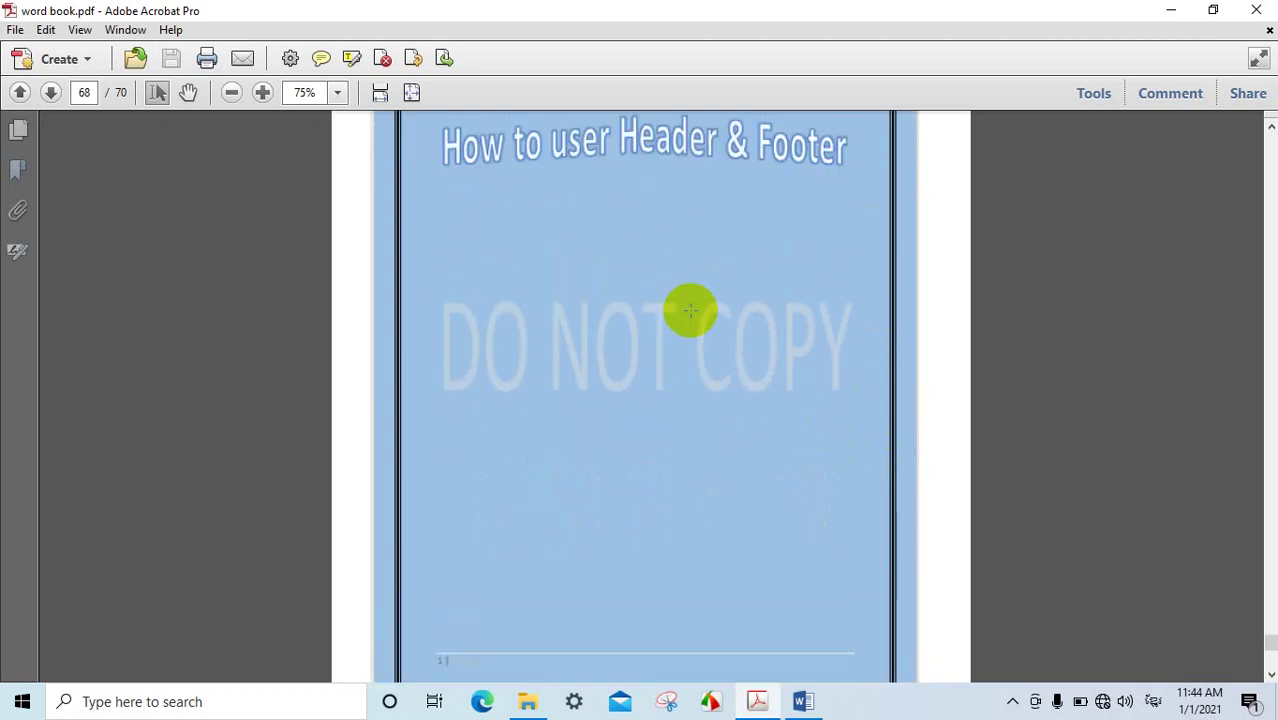
click(1171, 12)
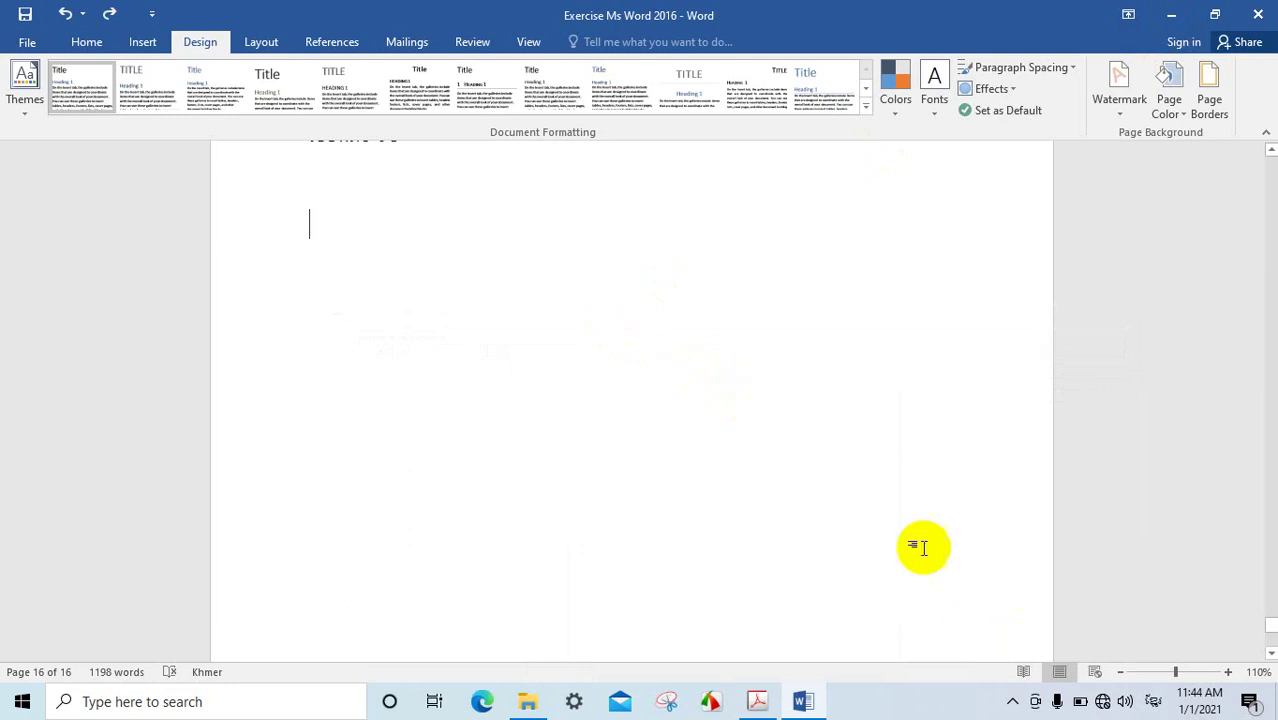
Step: Draw a rectangle across page 16 from its top left corner
scroll(727, 456, up, 3)
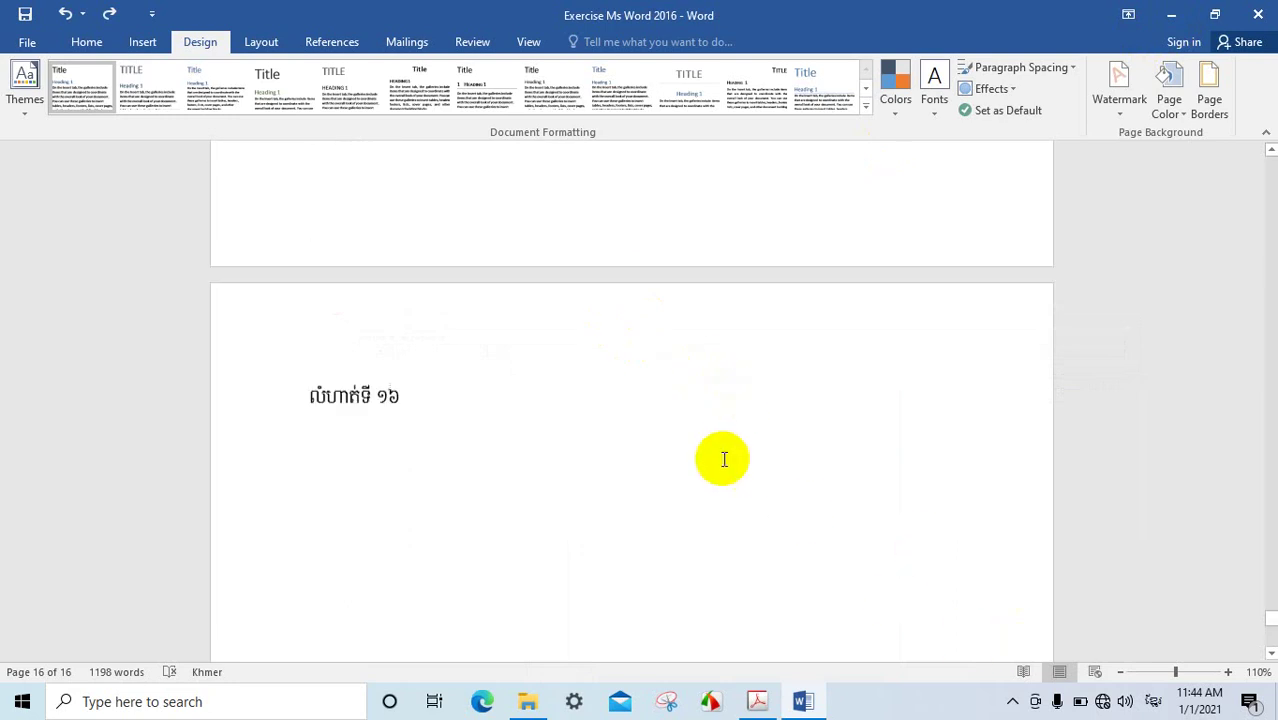
click(135, 43)
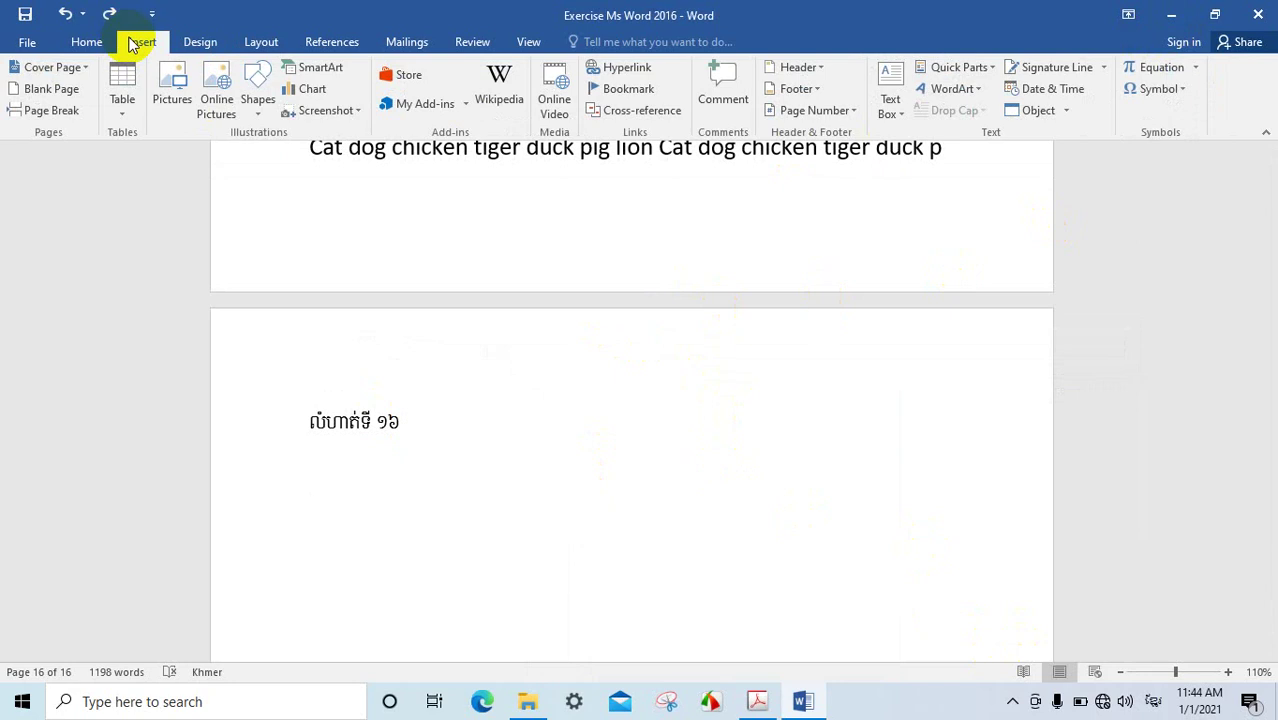
click(258, 100)
click(324, 156)
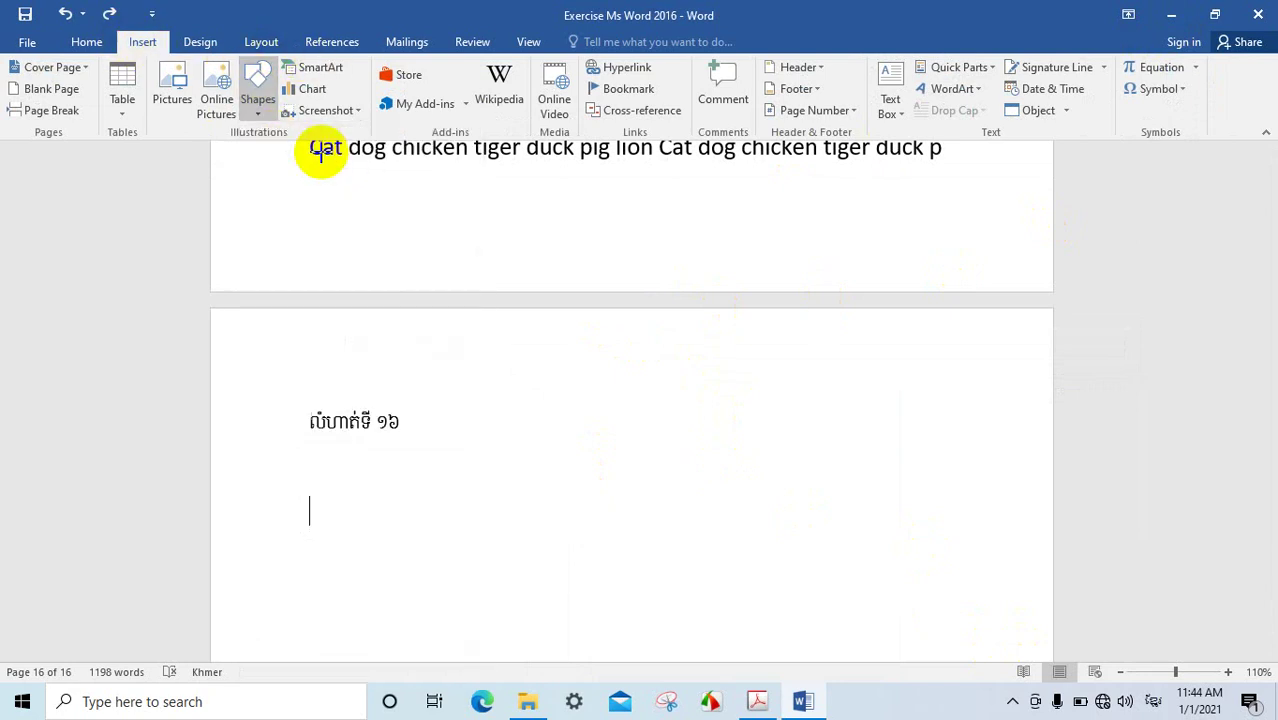
drag(239, 337, 949, 627)
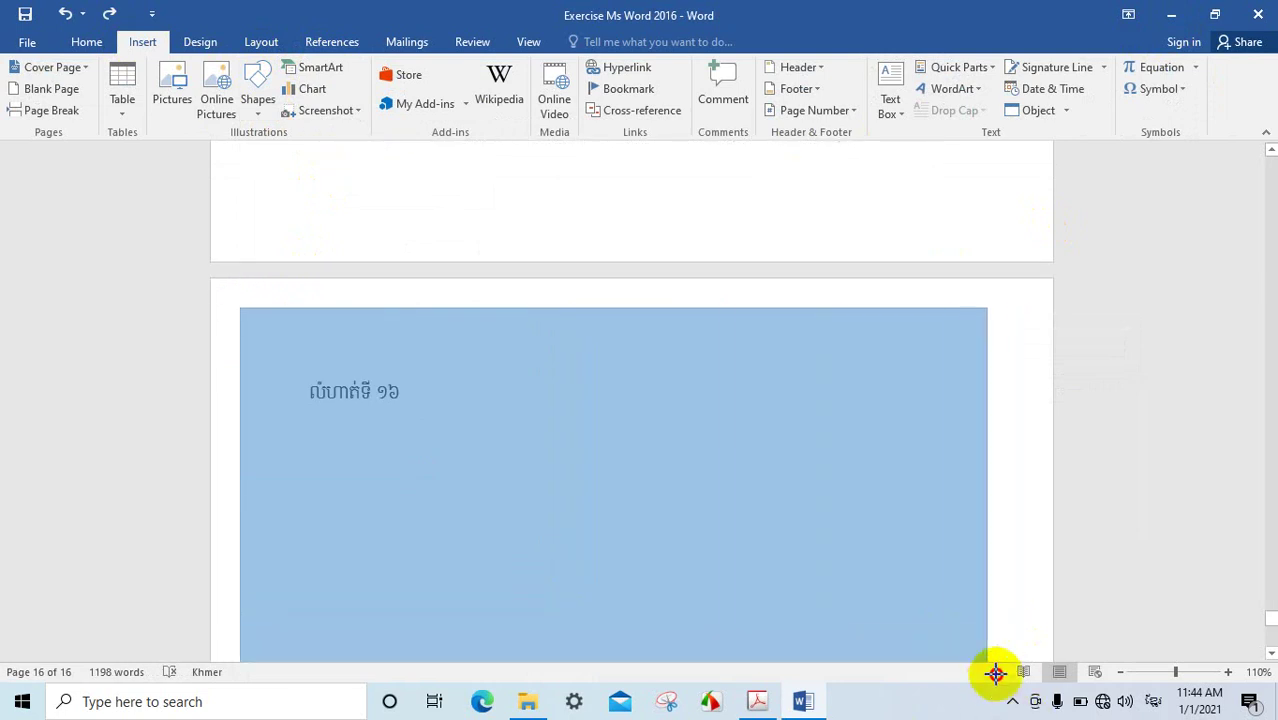
drag(949, 627, 1029, 690)
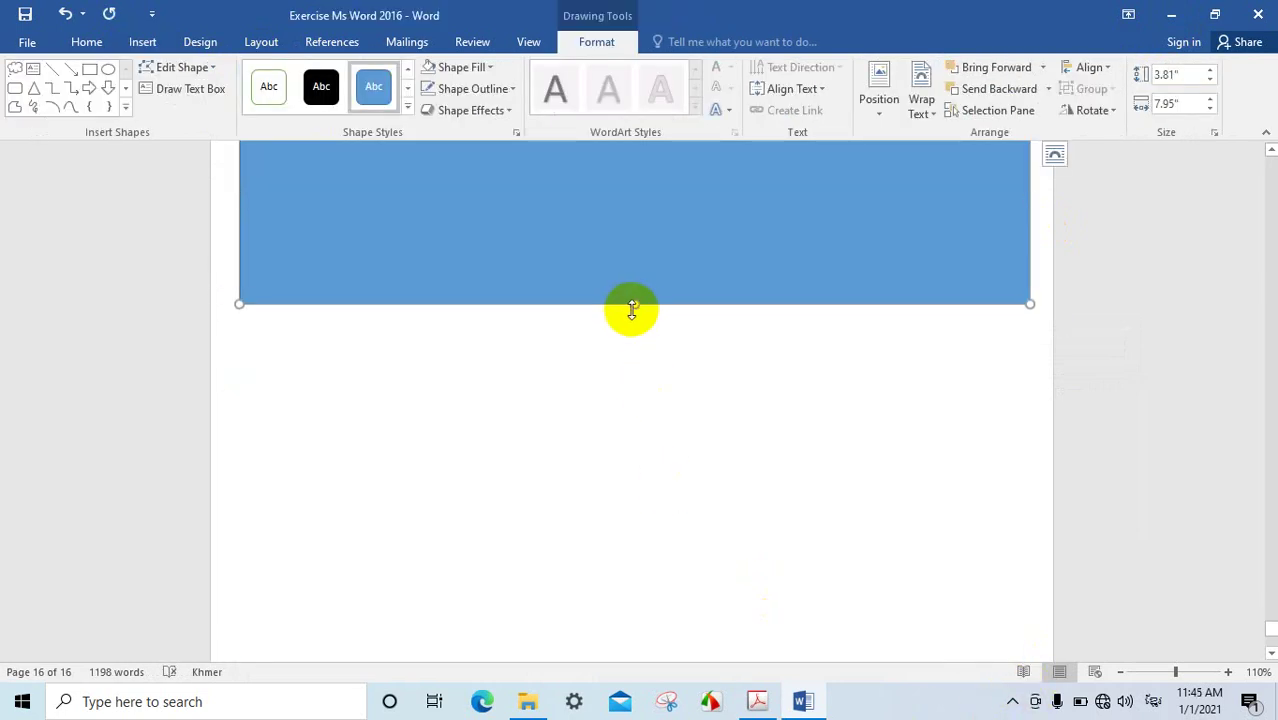
Step: Stretch the rectangle down until it is 10.37" tall by 7.95" wide
drag(632, 305, 633, 617)
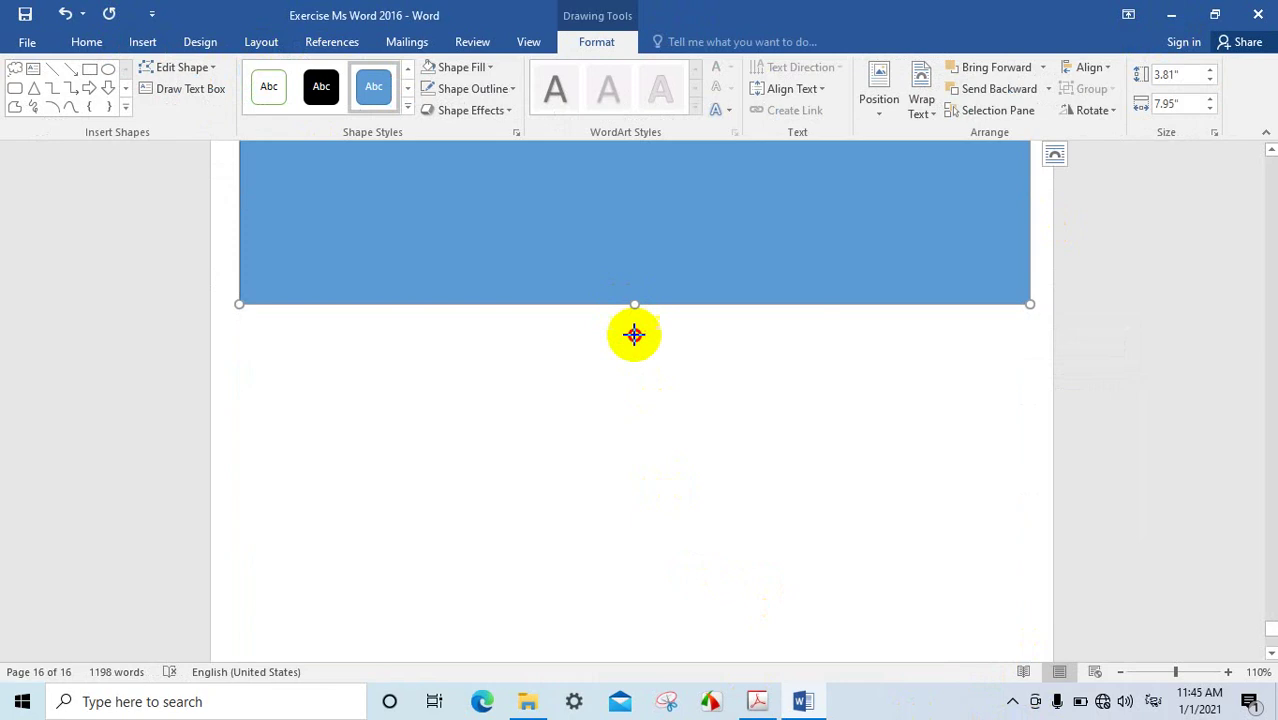
scroll(733, 511, down, 3)
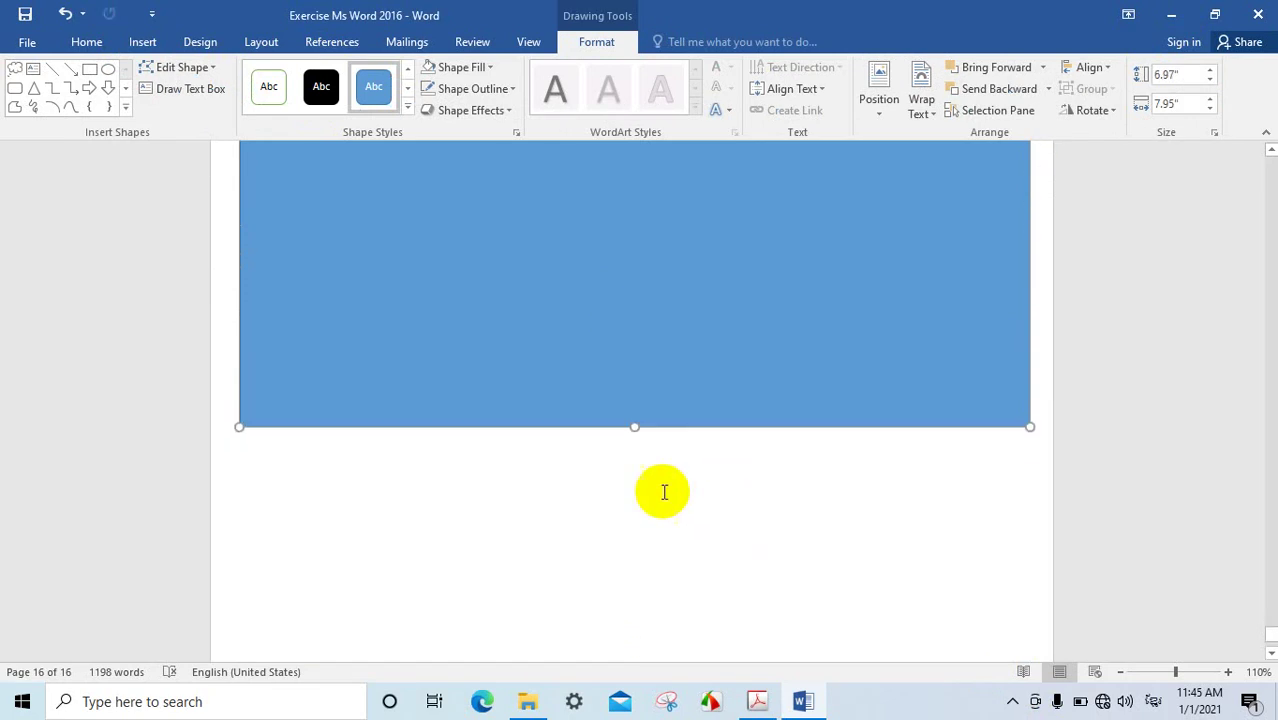
drag(633, 428, 704, 598)
scroll(704, 598, down, 3)
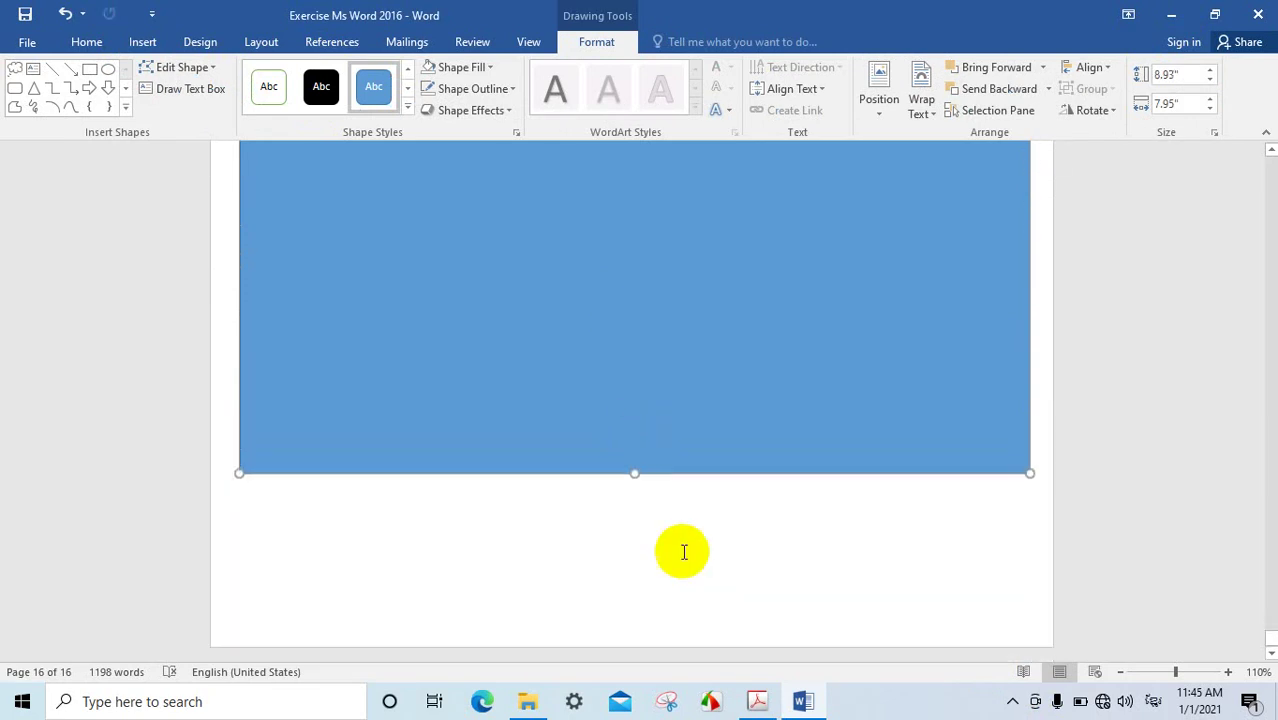
drag(630, 464, 656, 609)
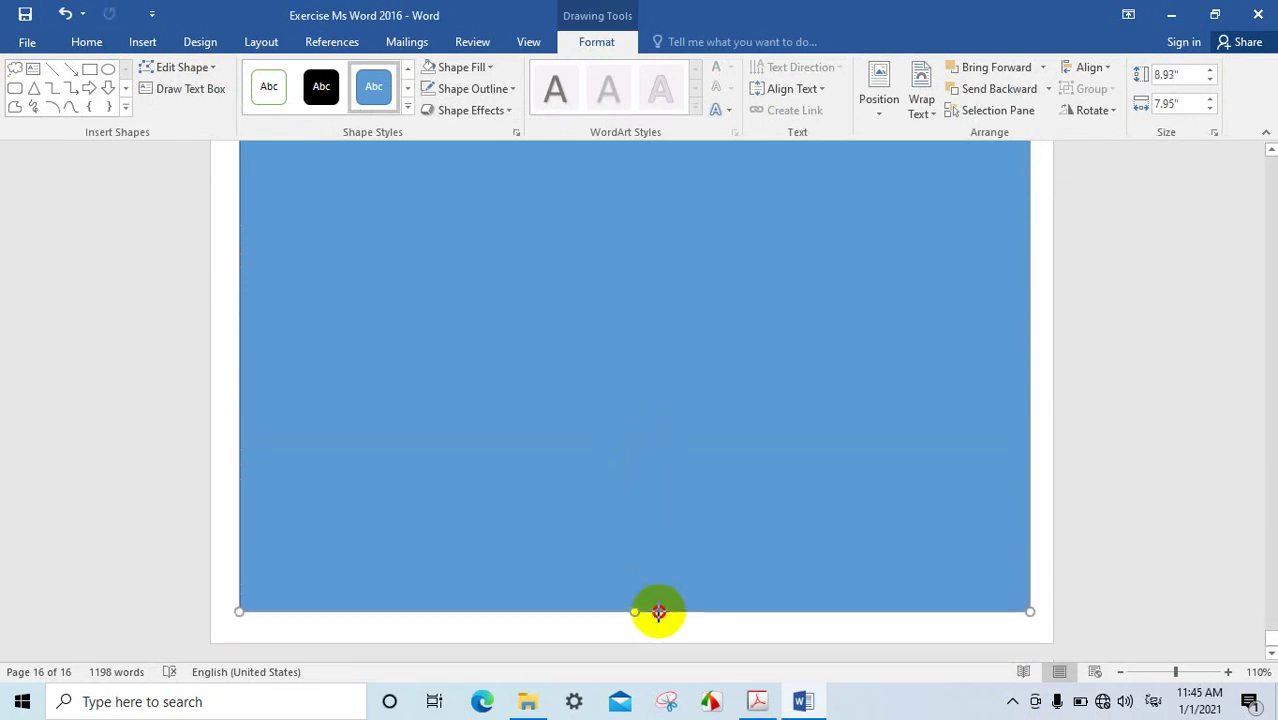
scroll(811, 429, up, 8)
scroll(800, 425, up, 4)
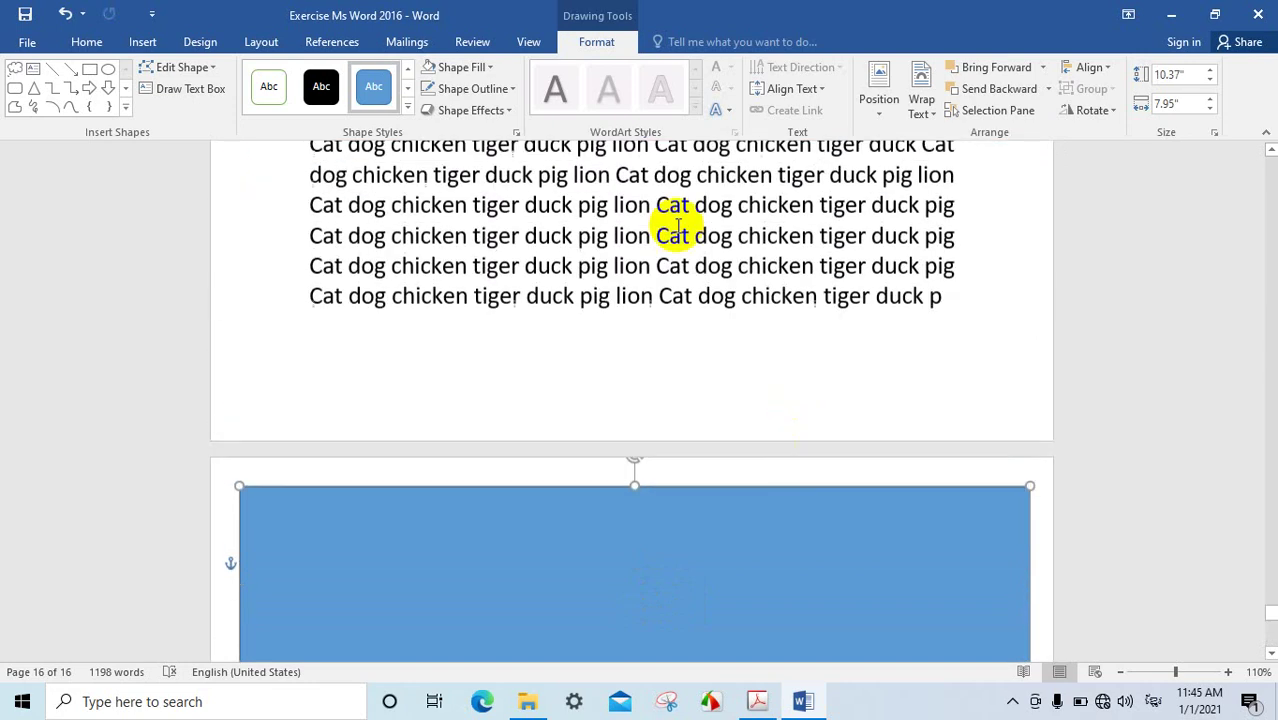
Step: Fill the page rectangle with light cream yellow
click(593, 43)
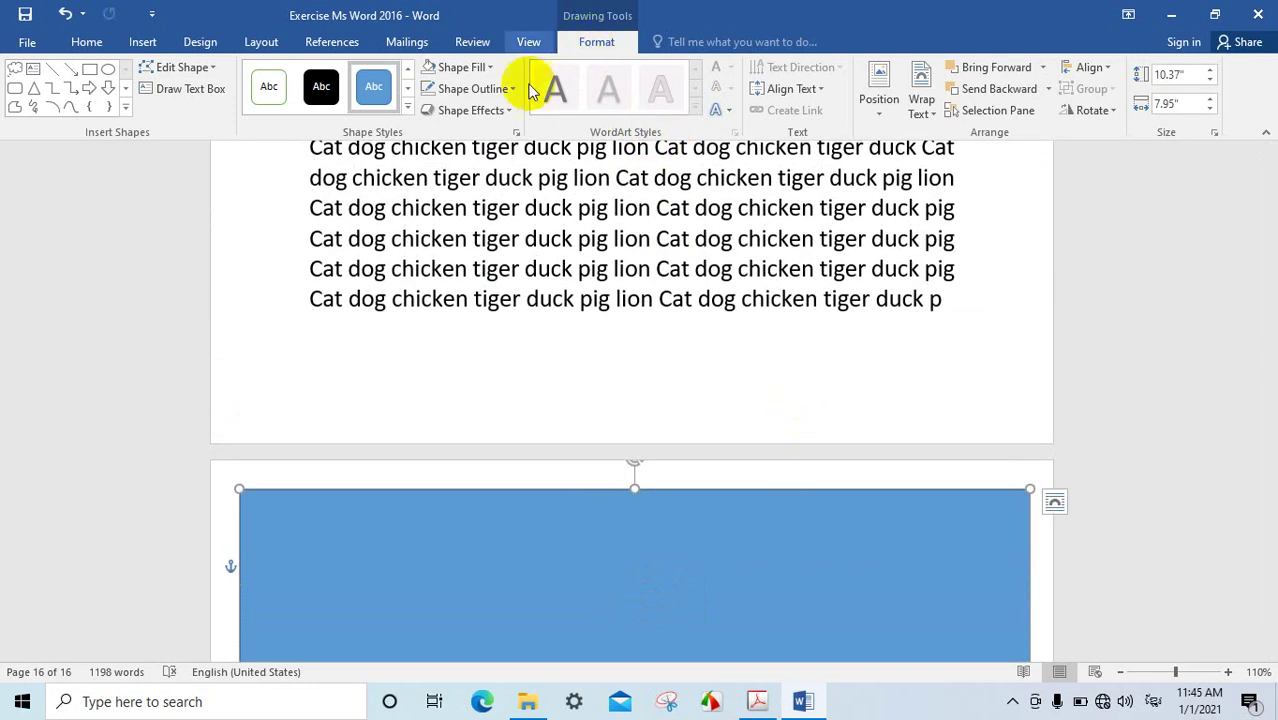
click(489, 70)
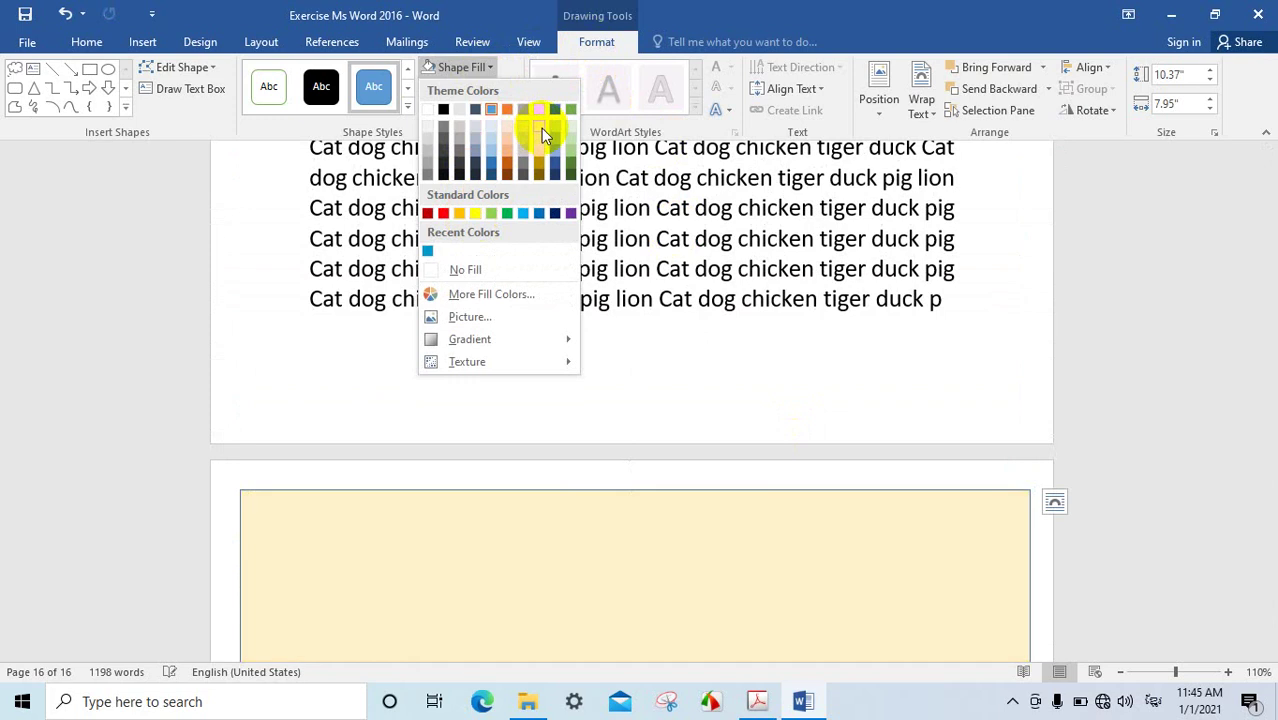
click(541, 128)
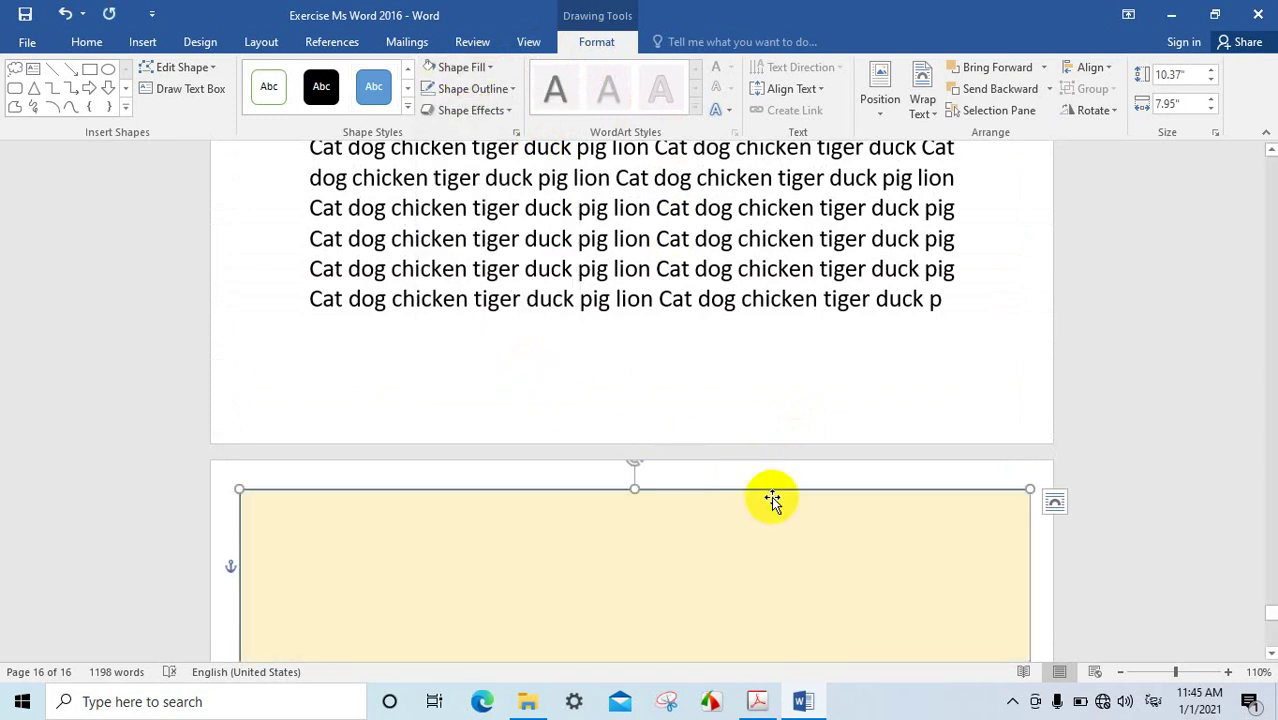
Step: Set the rectangle's text wrapping to Behind Text so the Khmer heading shows
scroll(772, 500, down, 2)
scroll(780, 431, down, 3)
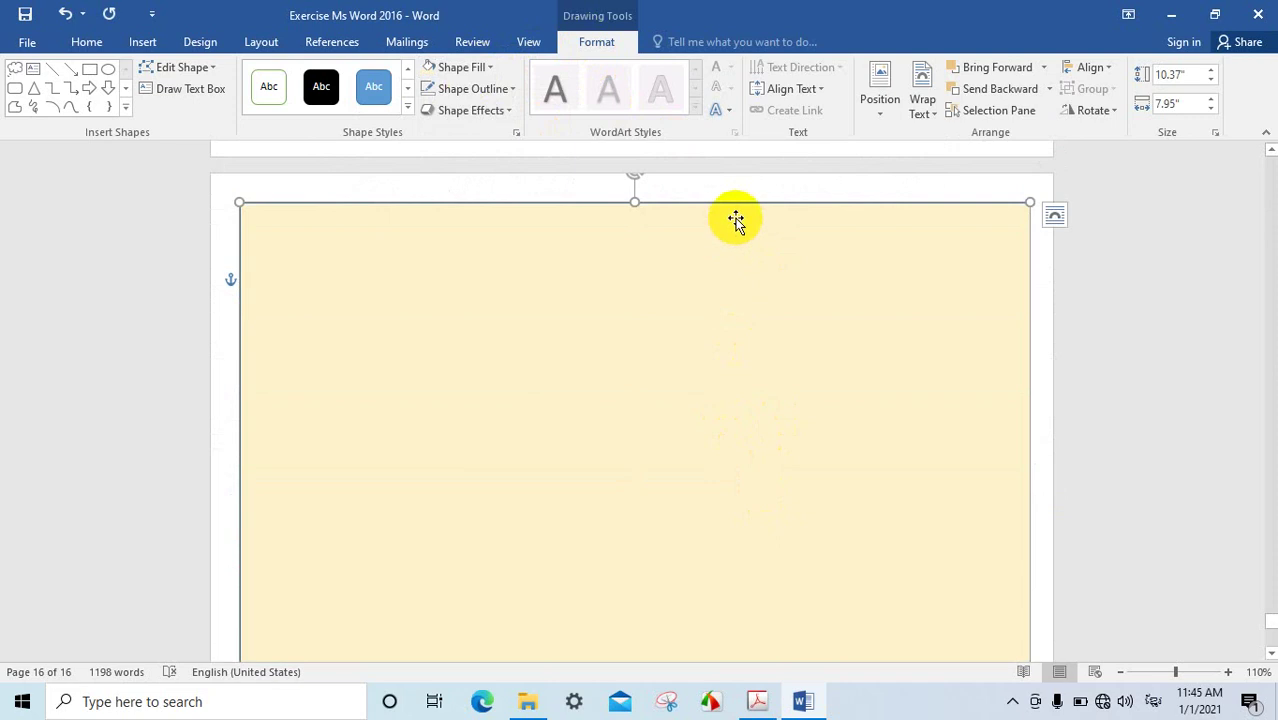
right_click(806, 221)
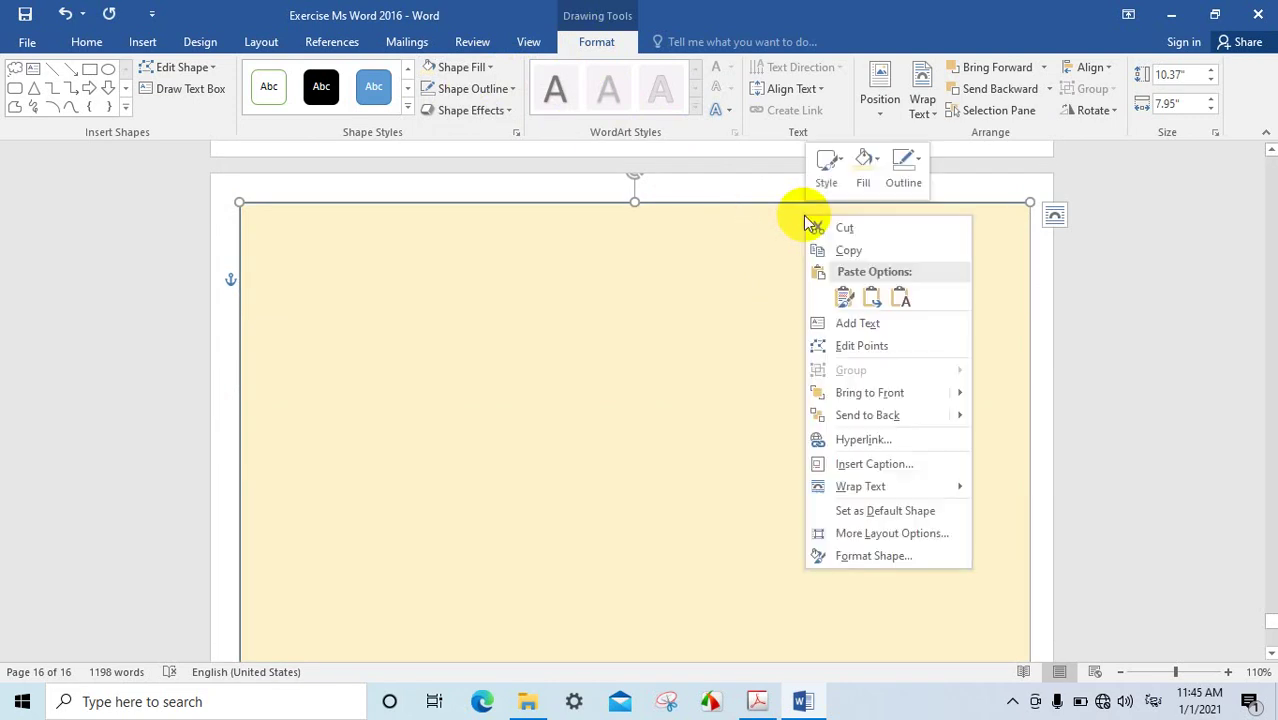
mouse_move(880, 488)
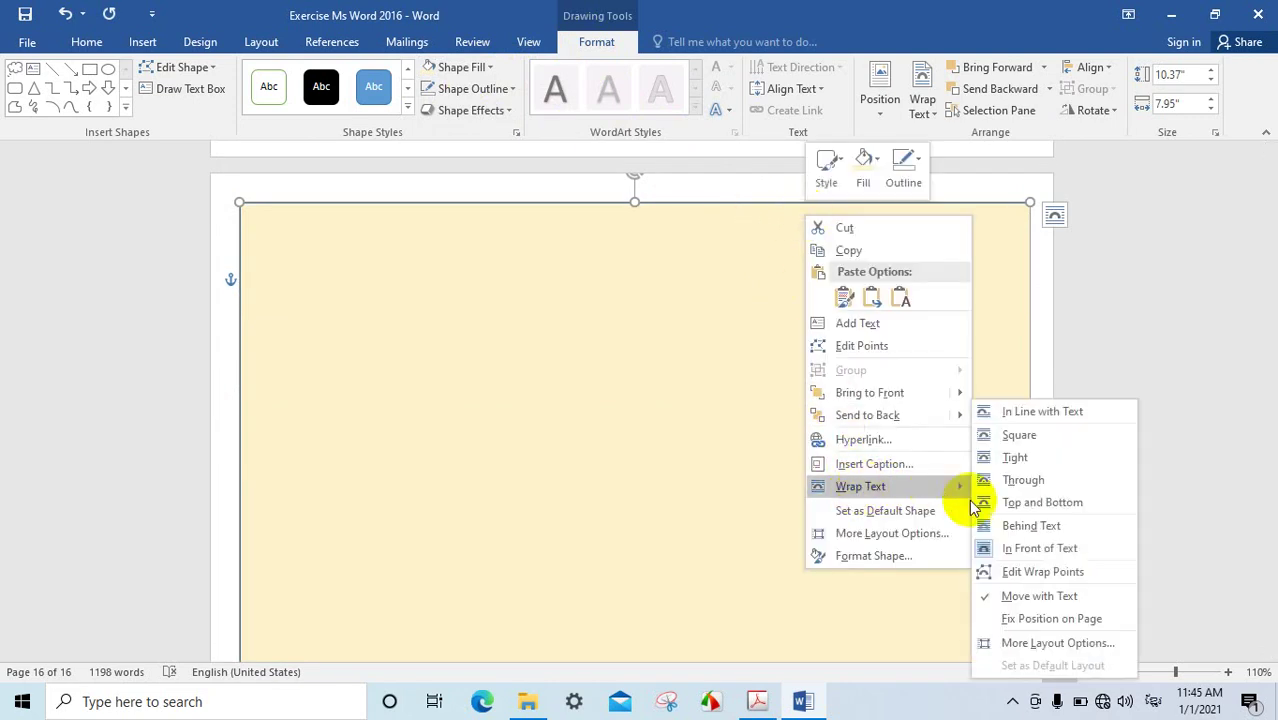
click(1016, 531)
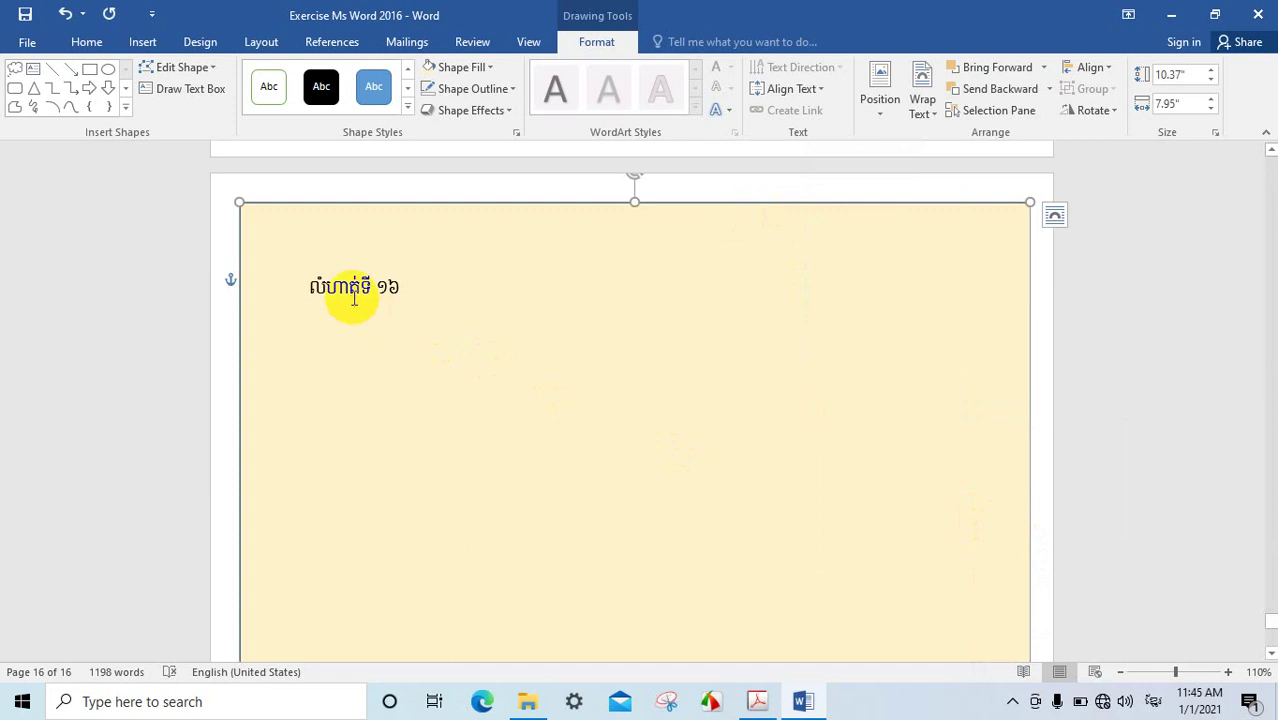
Step: Draw a second rectangle, about 1.26" by 5.1", below the Khmer heading
click(140, 44)
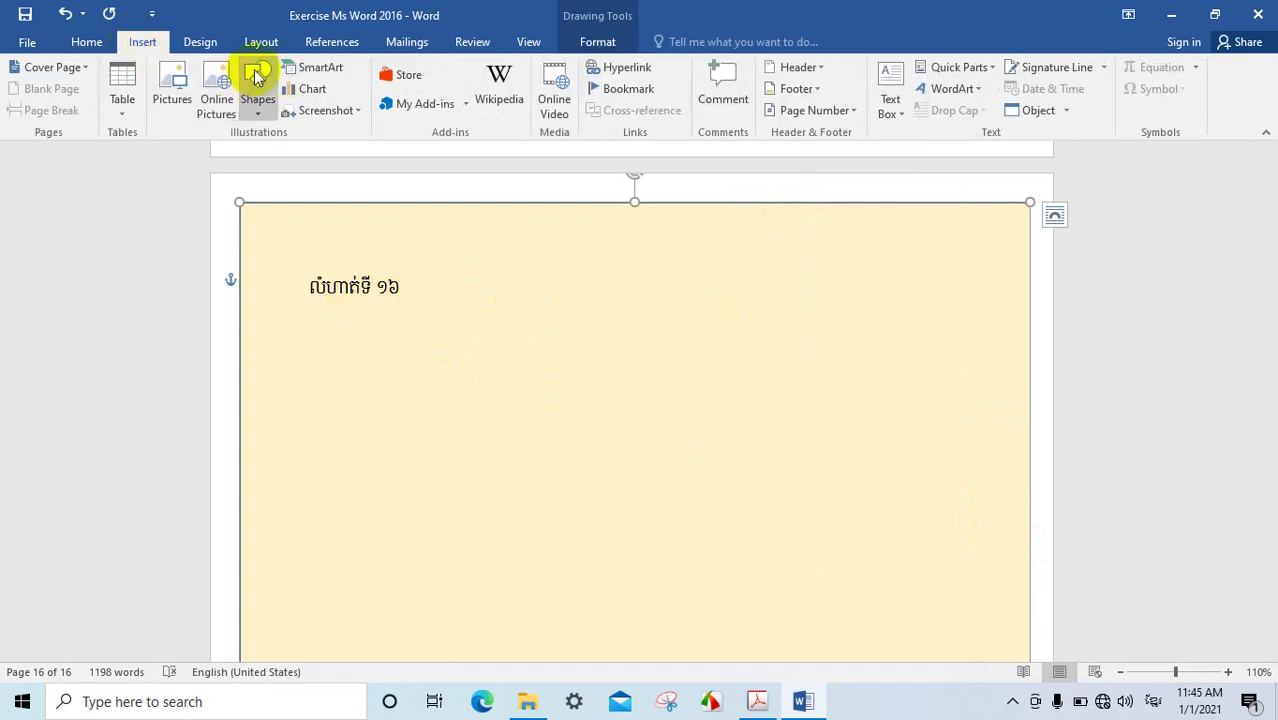
click(260, 90)
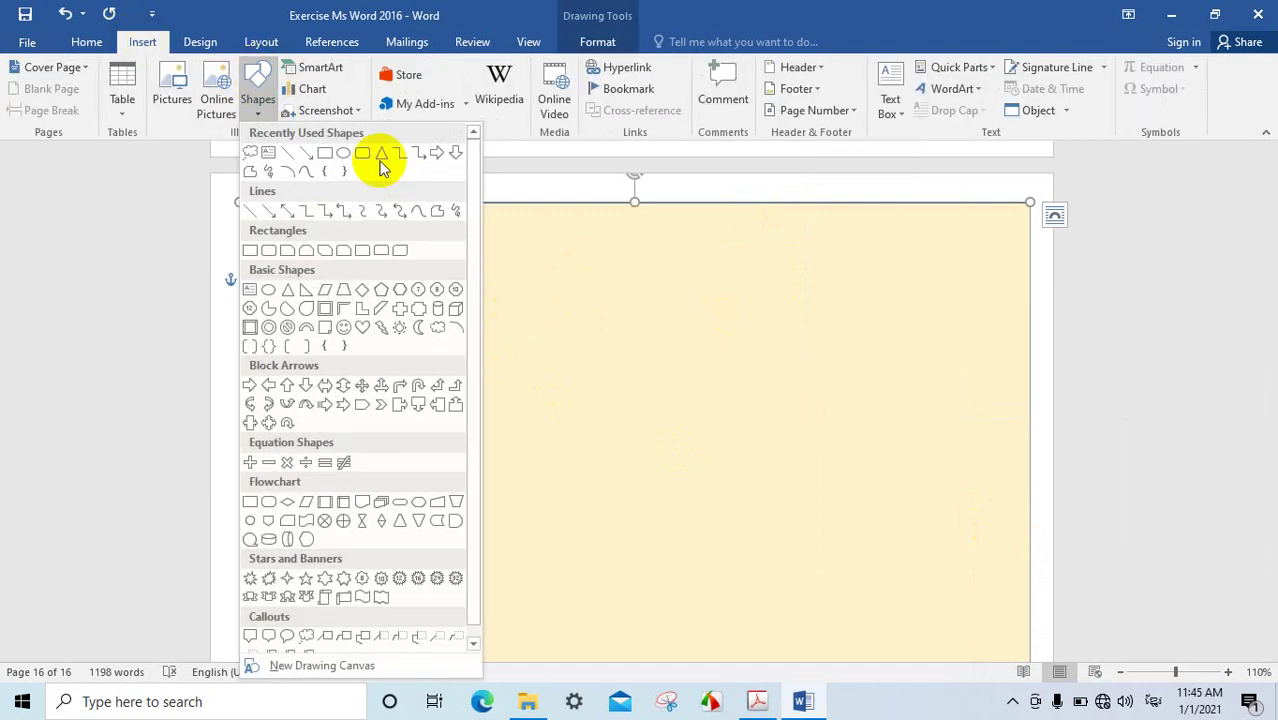
click(325, 152)
drag(416, 332, 923, 457)
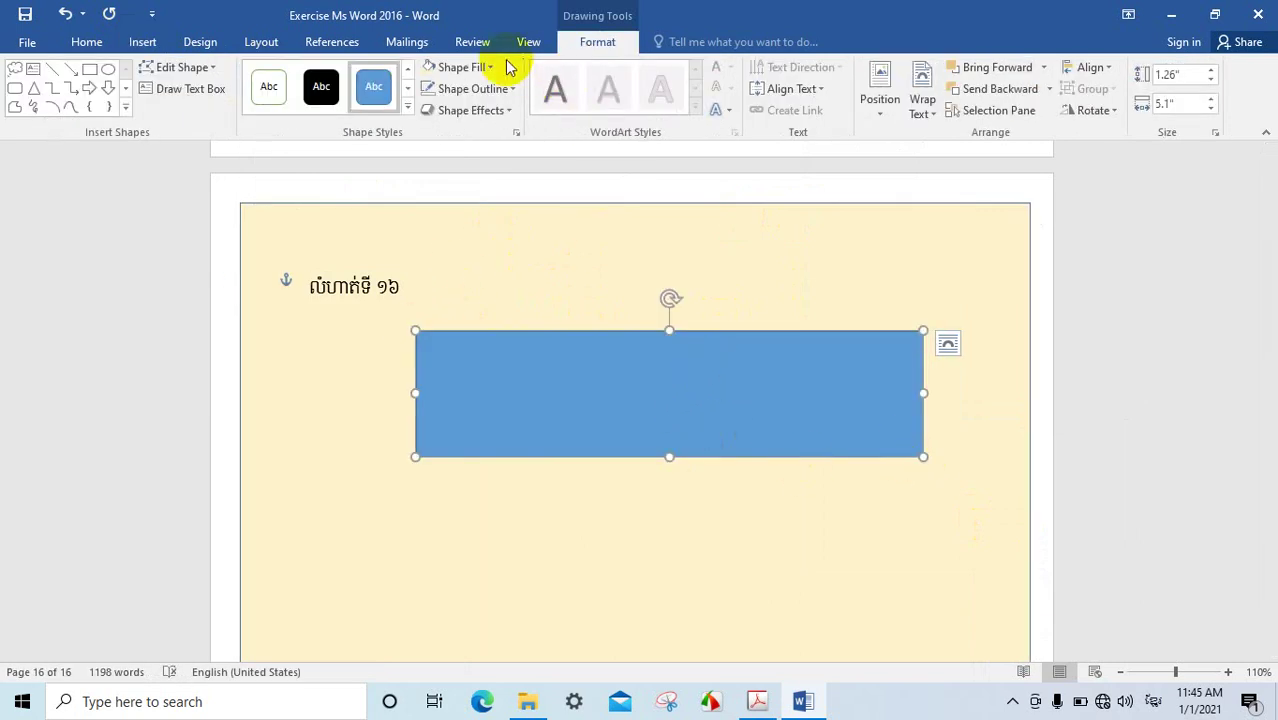
Step: Use Add Text to make the blue rectangle hold text
click(690, 353)
right_click(711, 373)
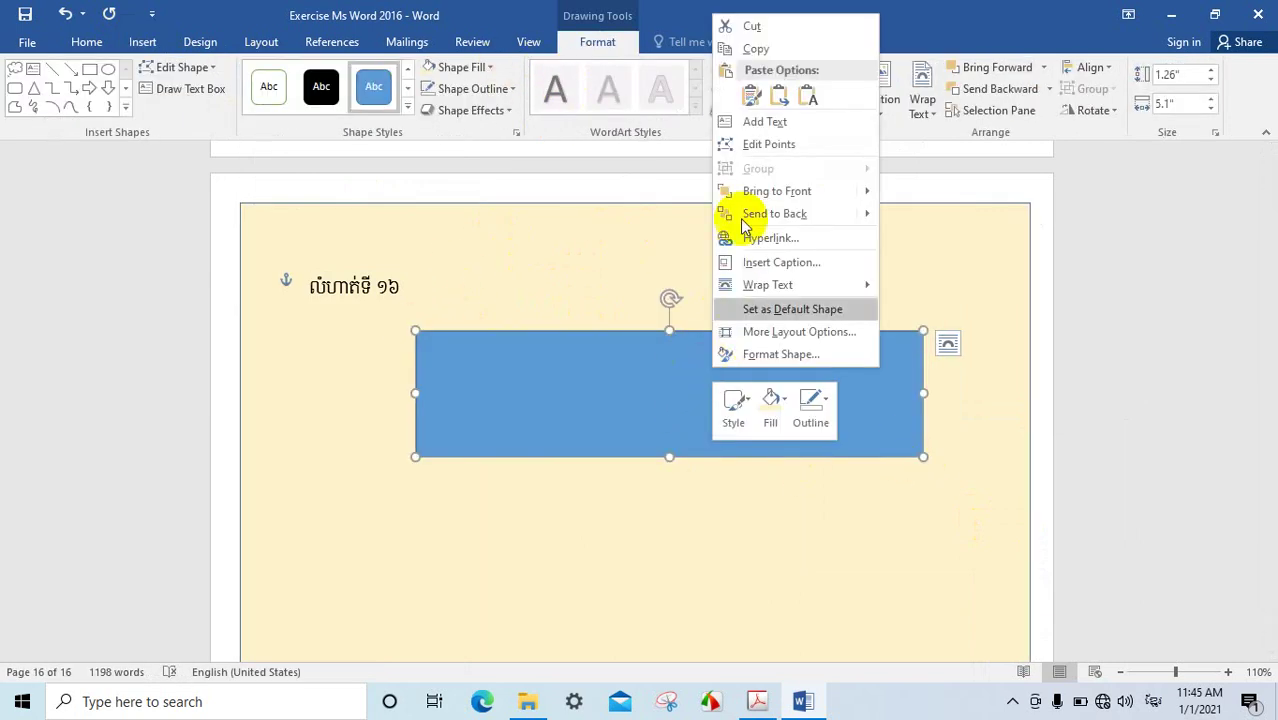
click(776, 120)
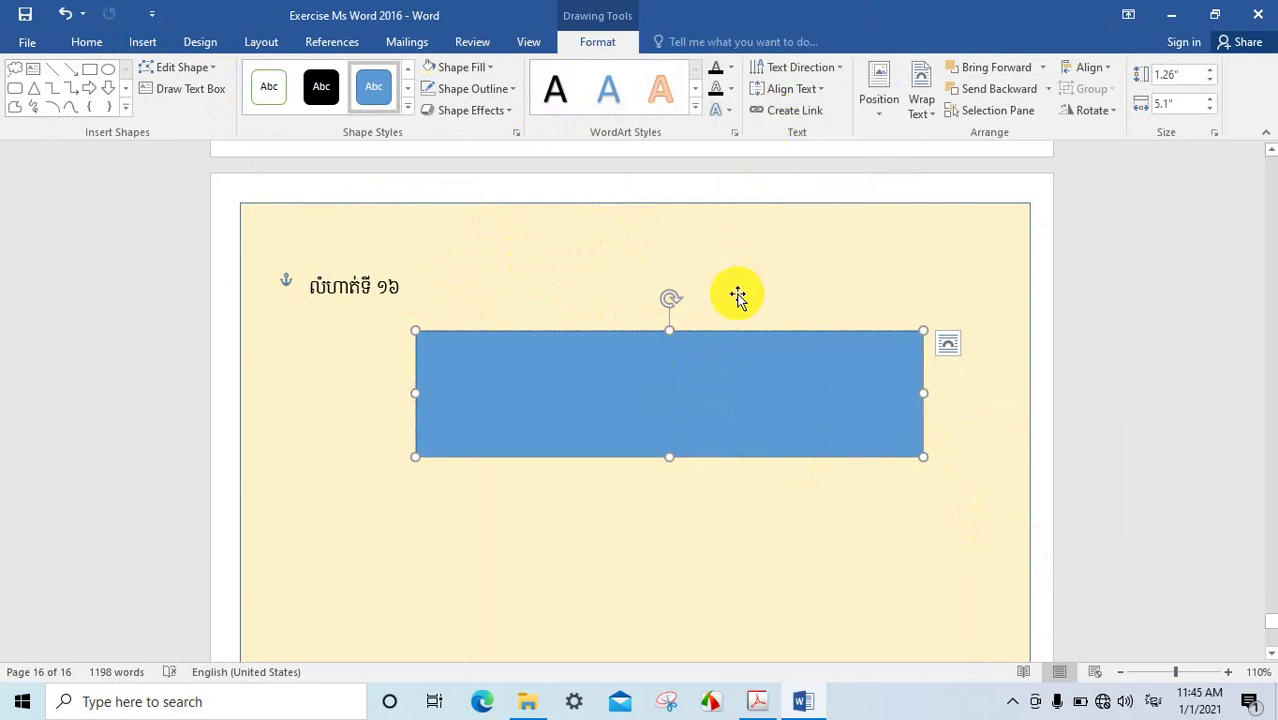
Step: Type the Khmer line inside the blue rectangle, then select and retype it correctly
click(725, 373)
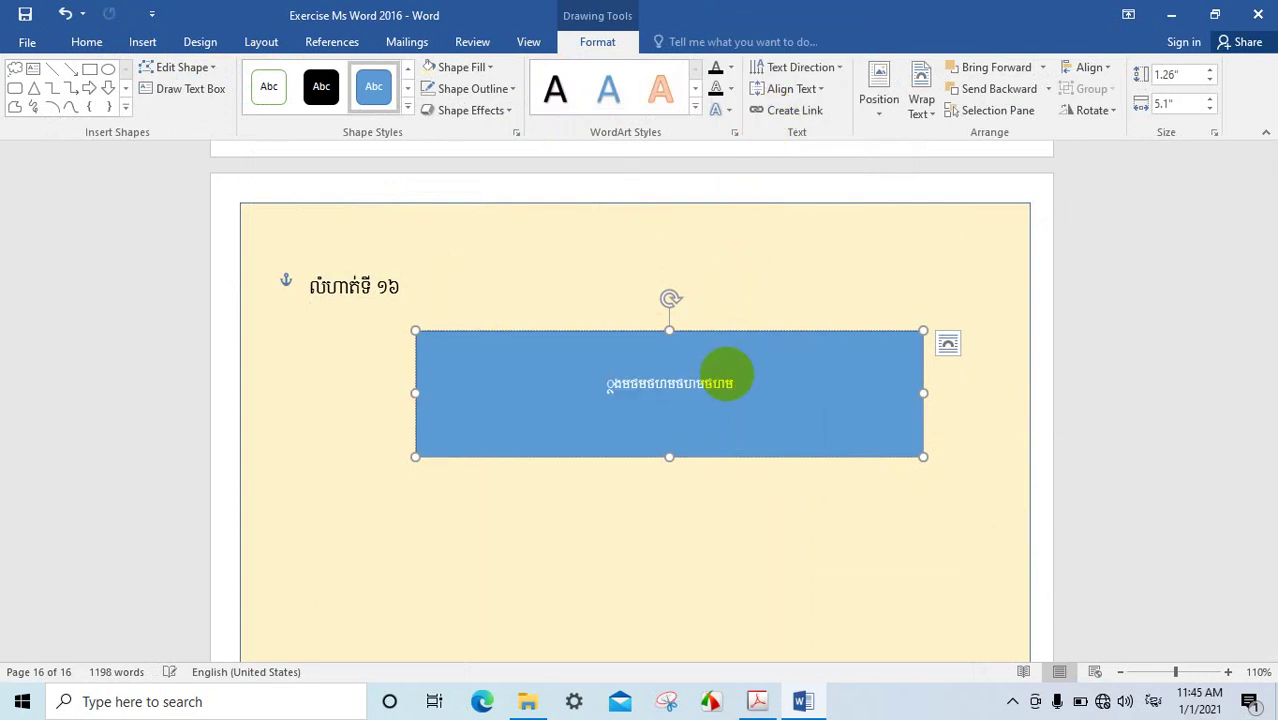
text(ធធ)
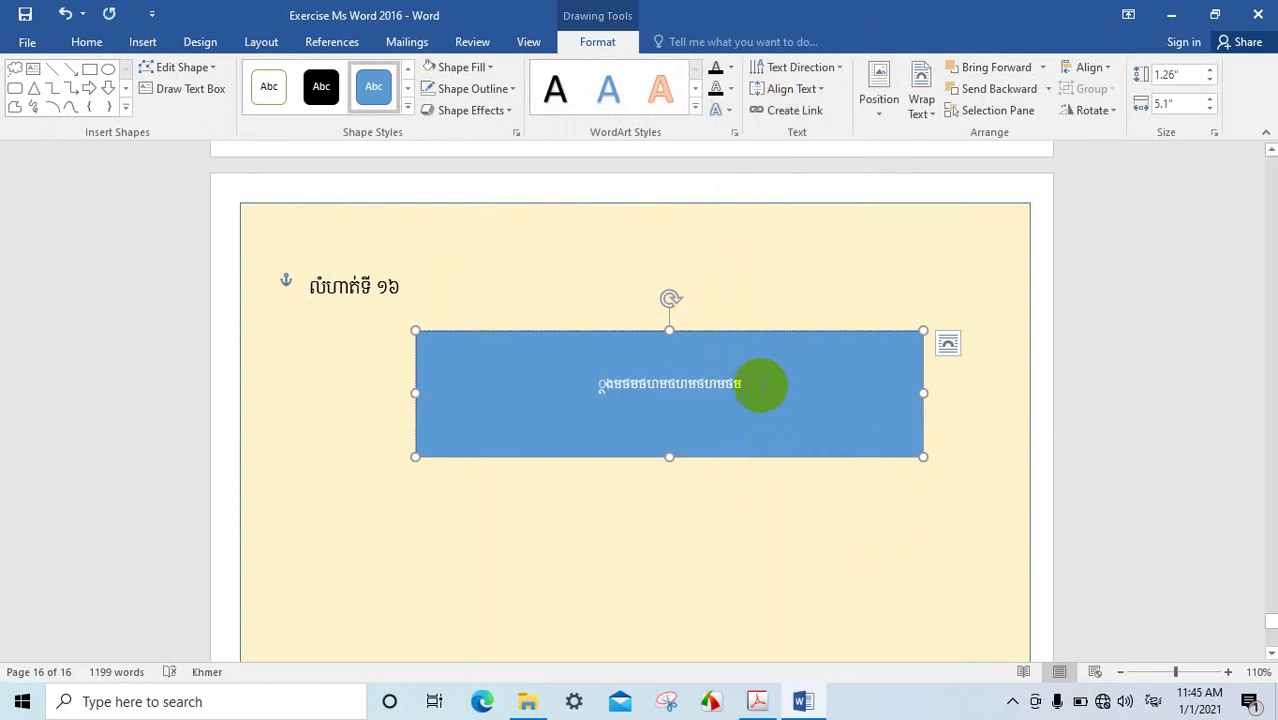
drag(745, 390, 580, 392)
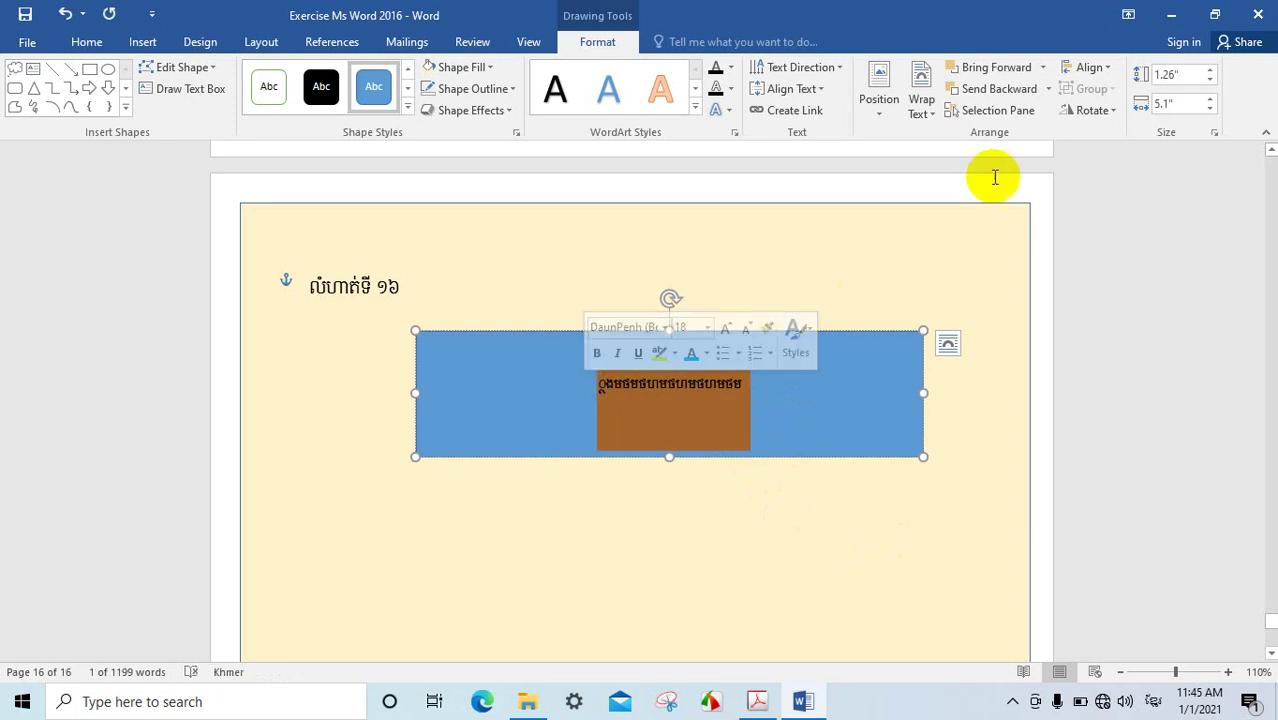
text(ស)
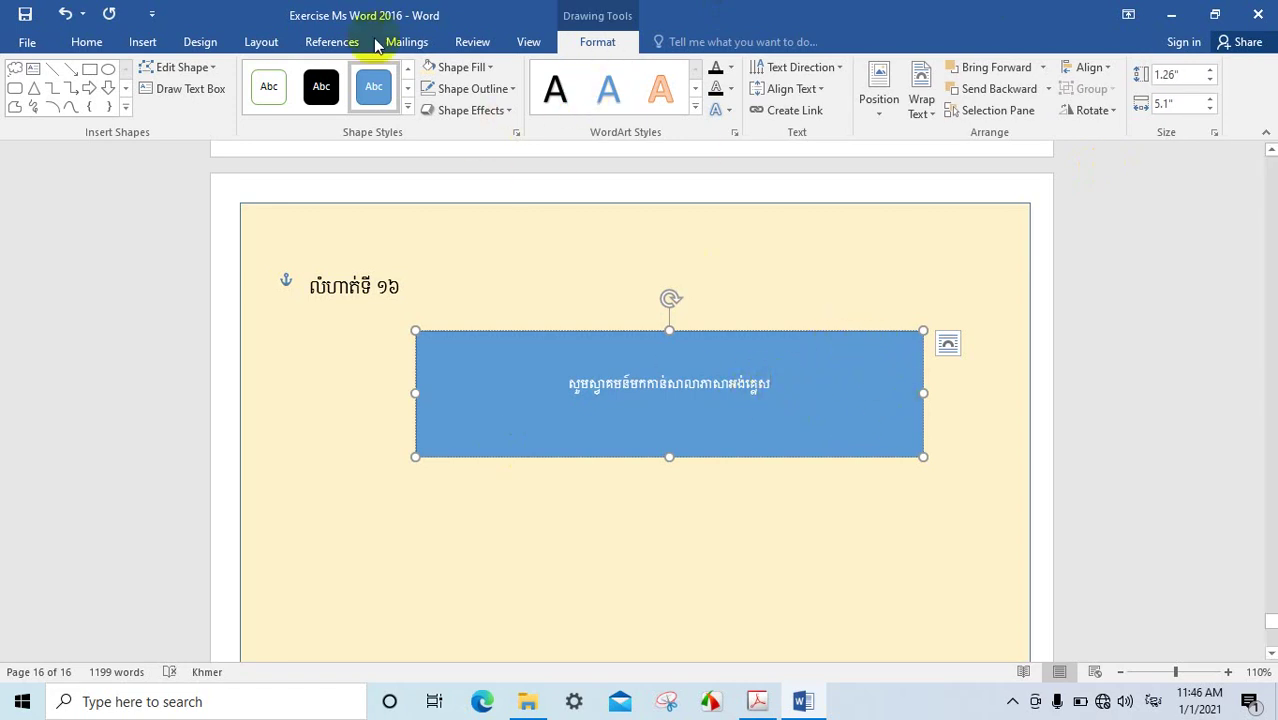
Step: Set the text rectangle's Shape Fill to No Fill
click(490, 70)
click(598, 46)
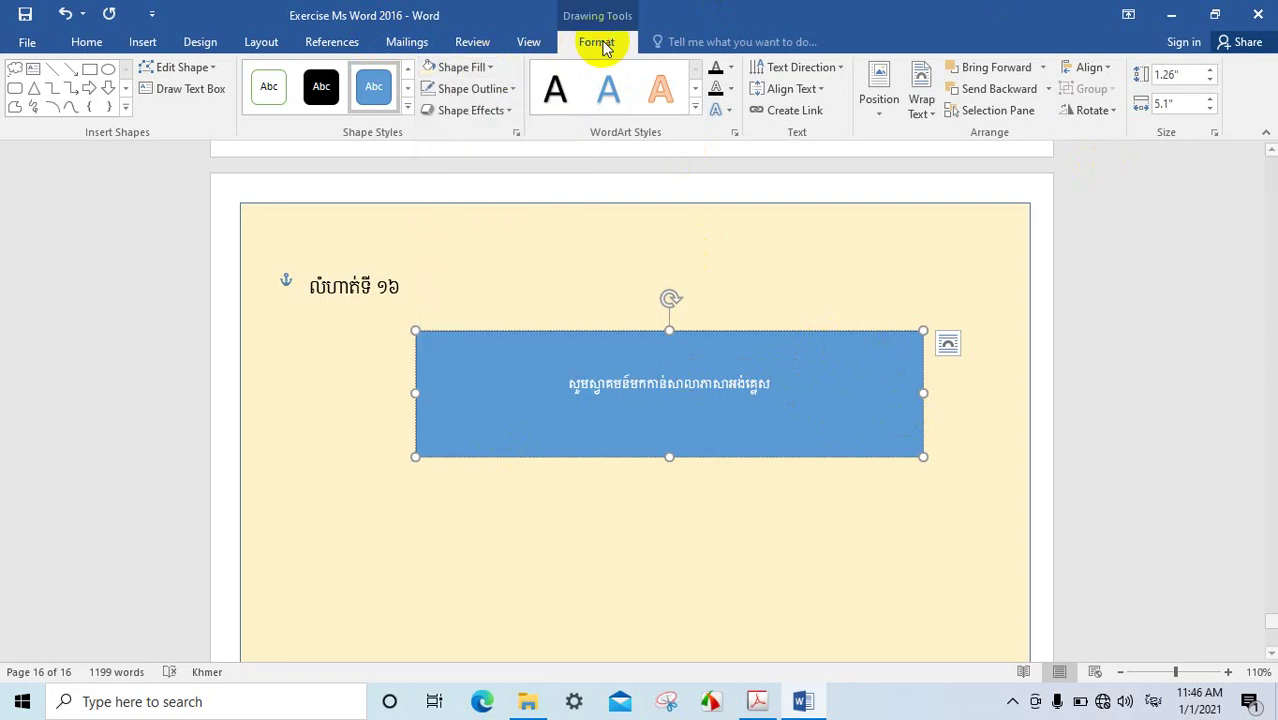
click(490, 70)
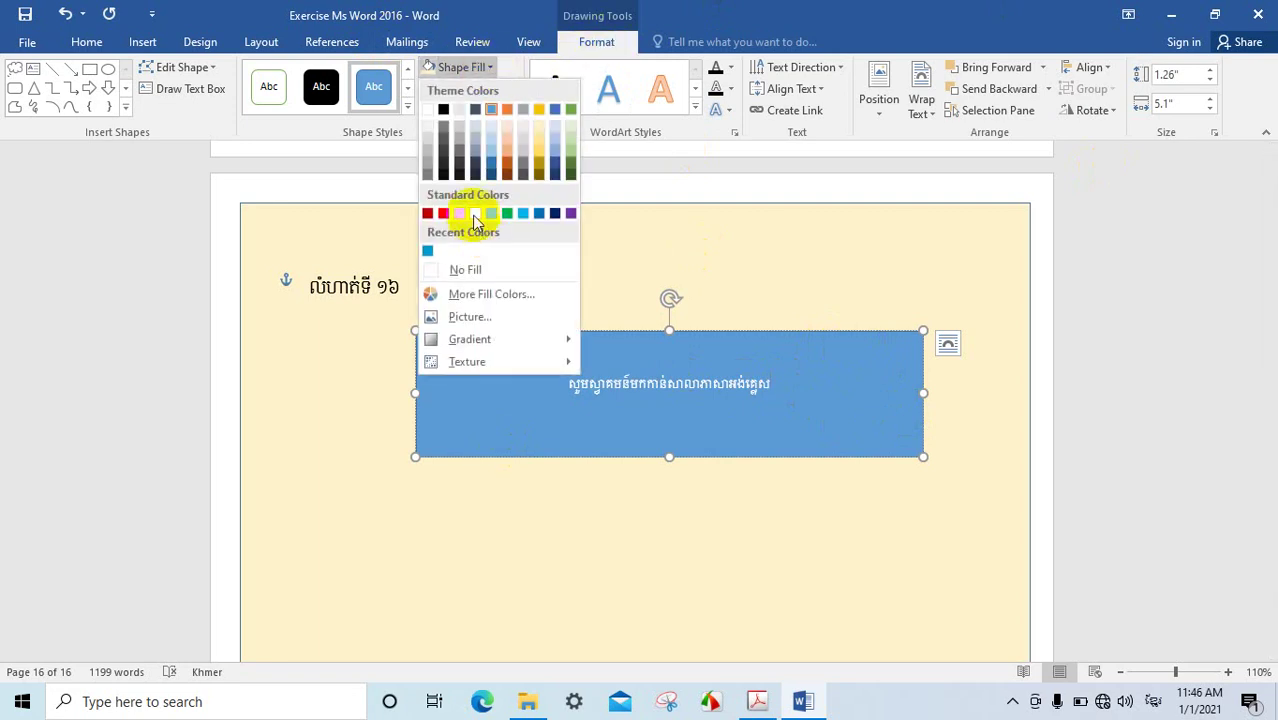
click(463, 272)
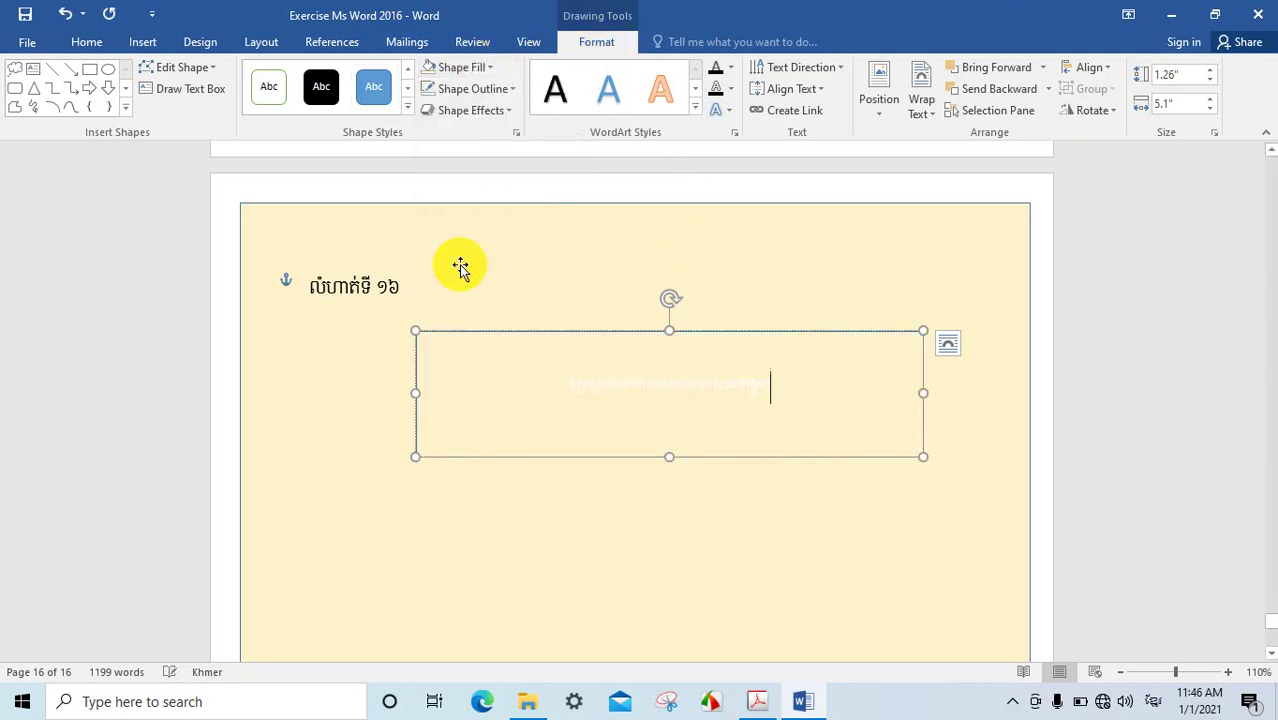
Step: Set the text box's Shape Outline to No Outline
click(830, 458)
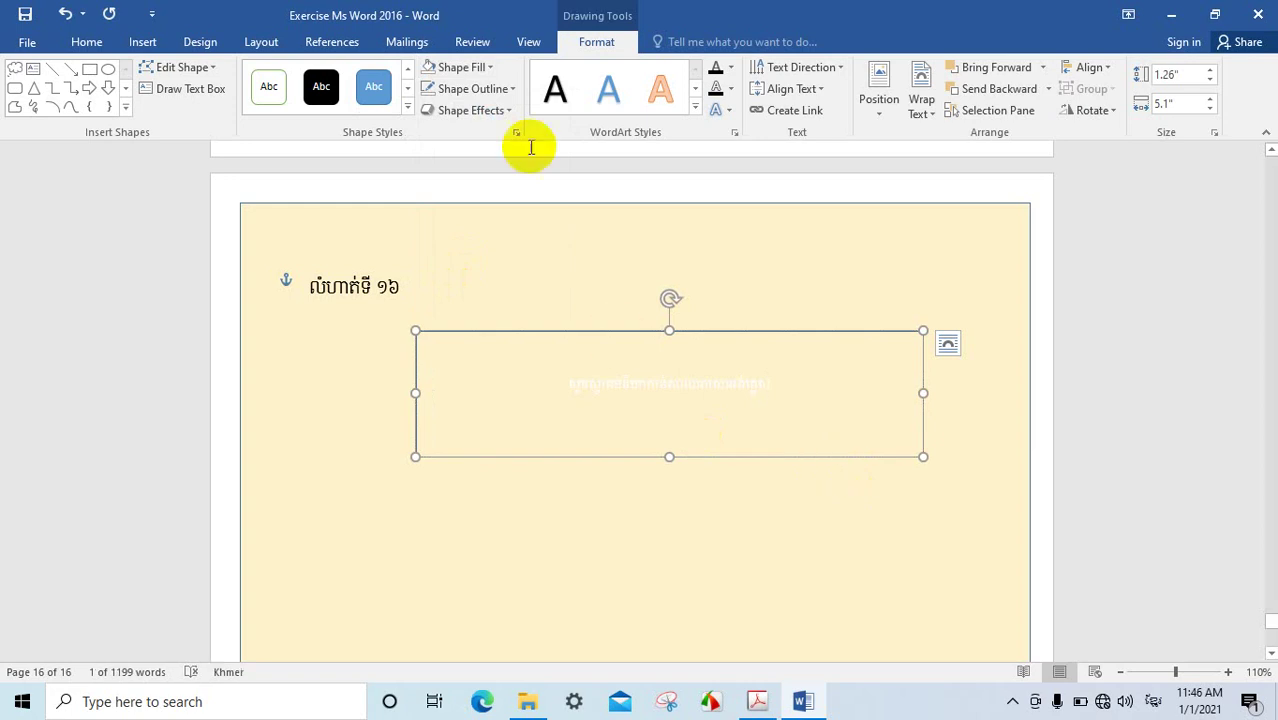
click(512, 89)
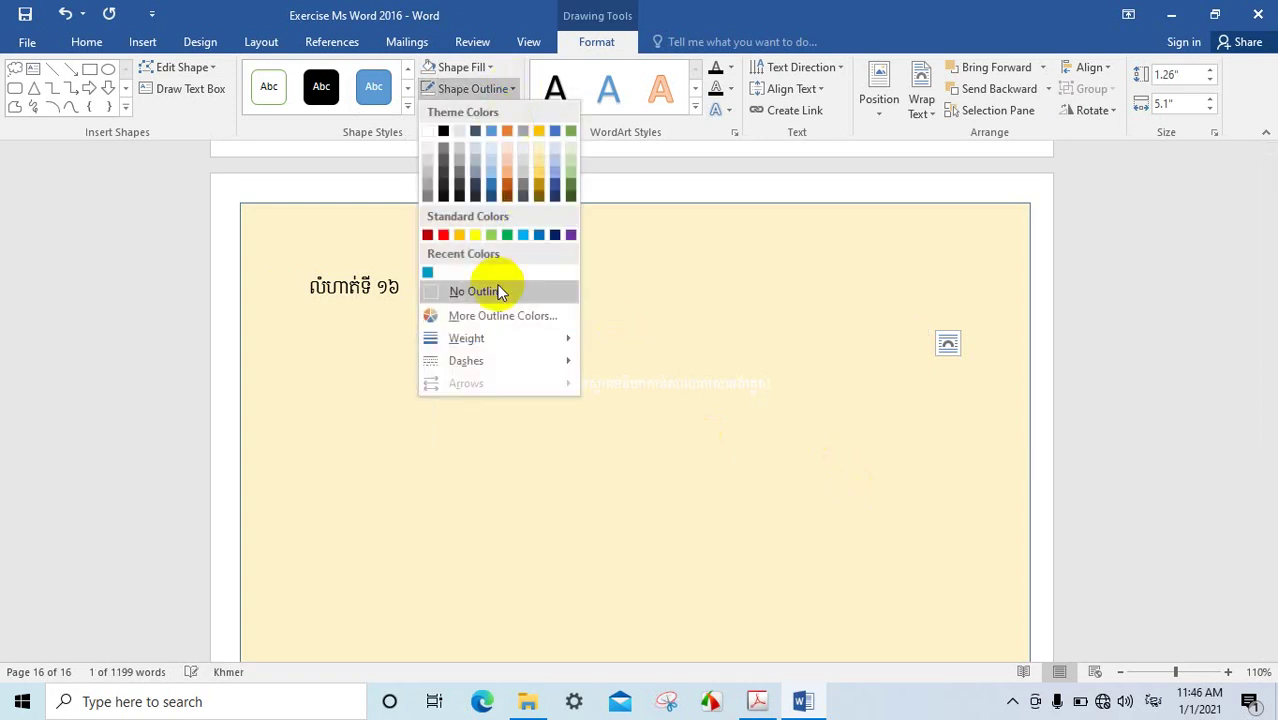
click(498, 290)
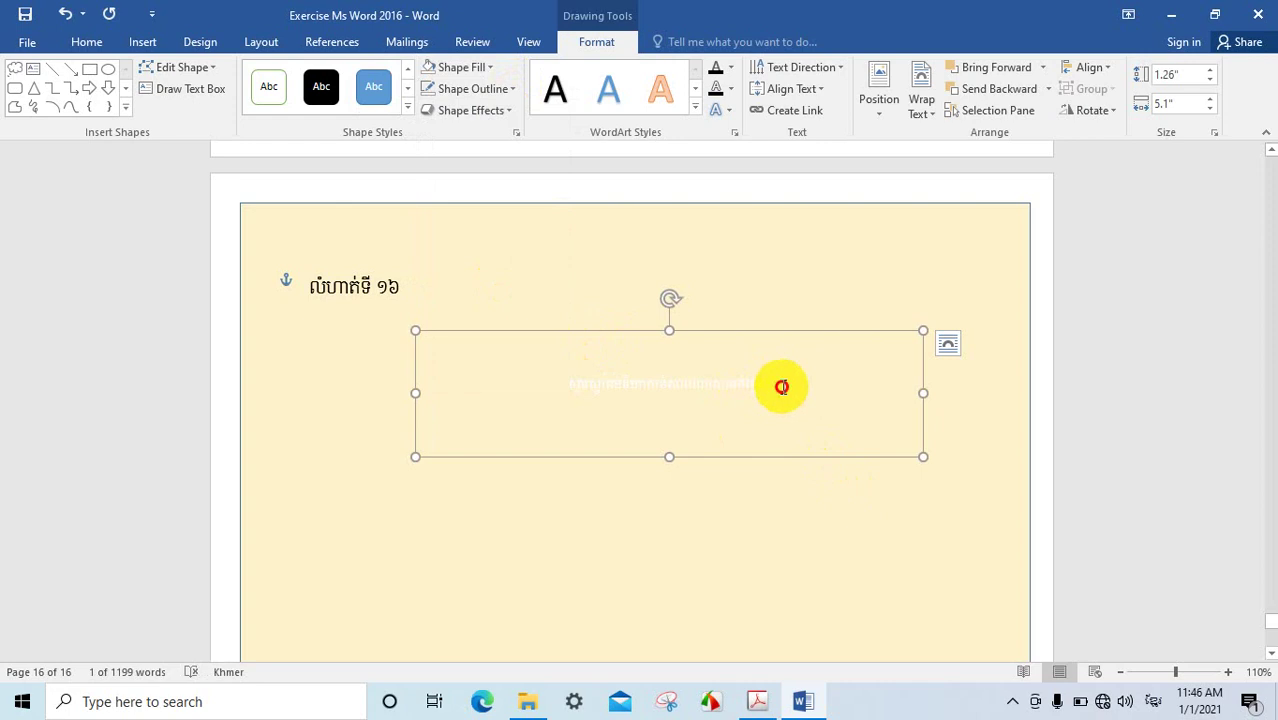
Step: Colour the Khmer line red, correcting an initial blue choice
drag(782, 387, 568, 385)
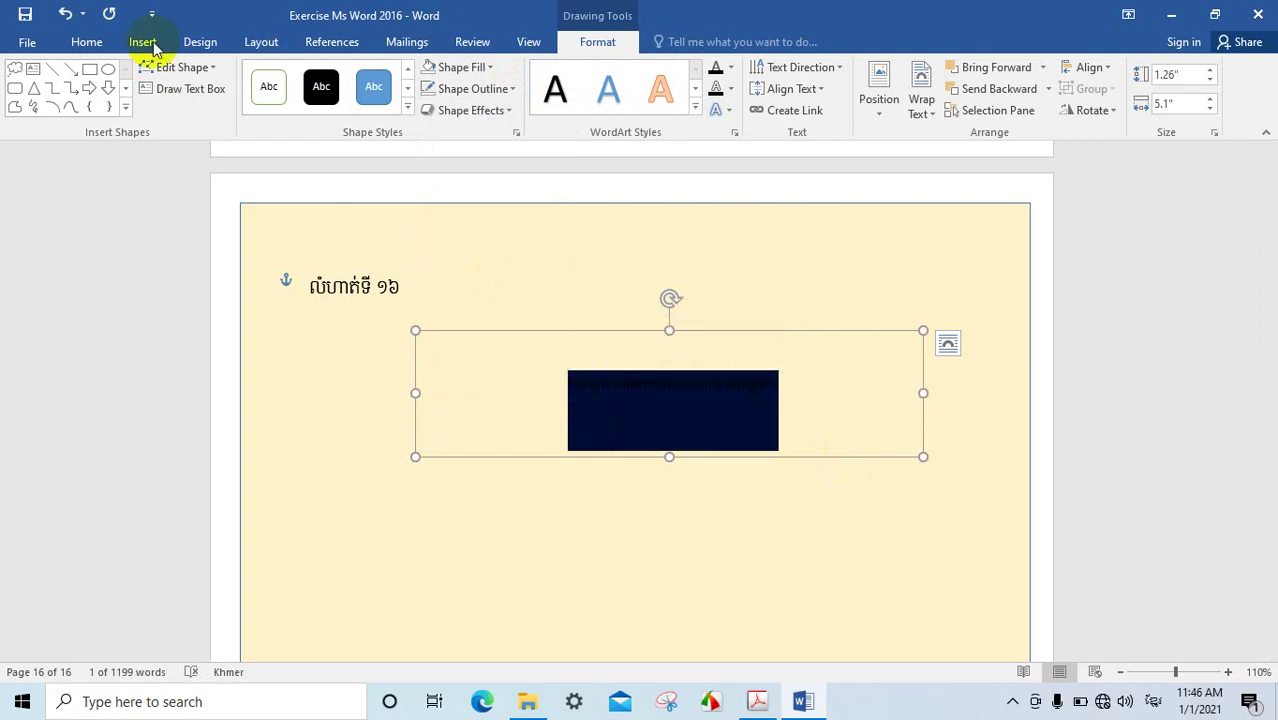
click(87, 41)
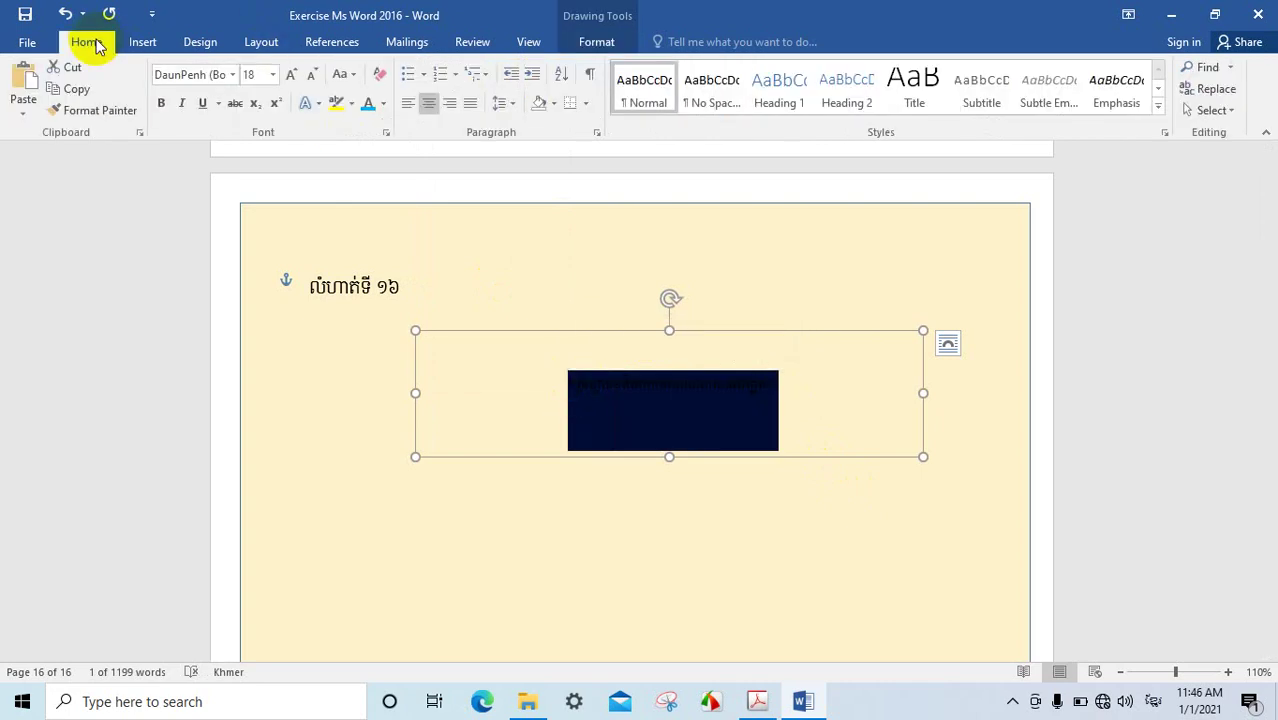
click(383, 105)
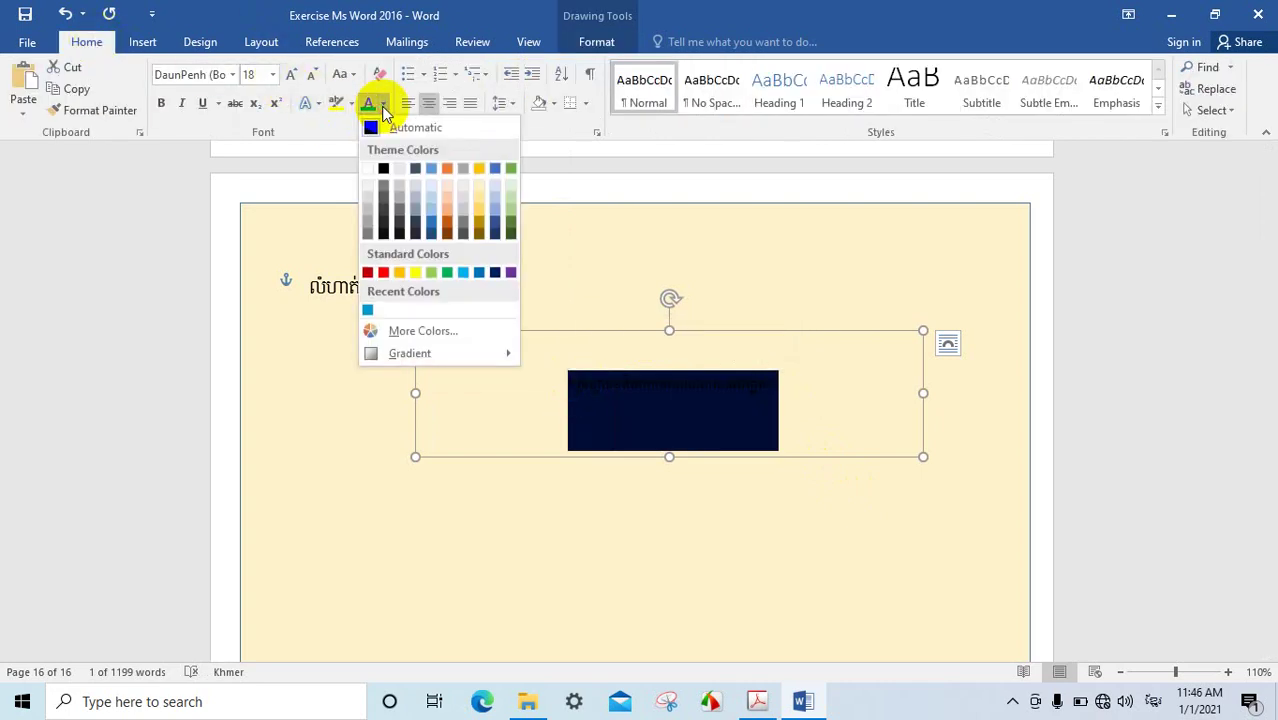
click(415, 272)
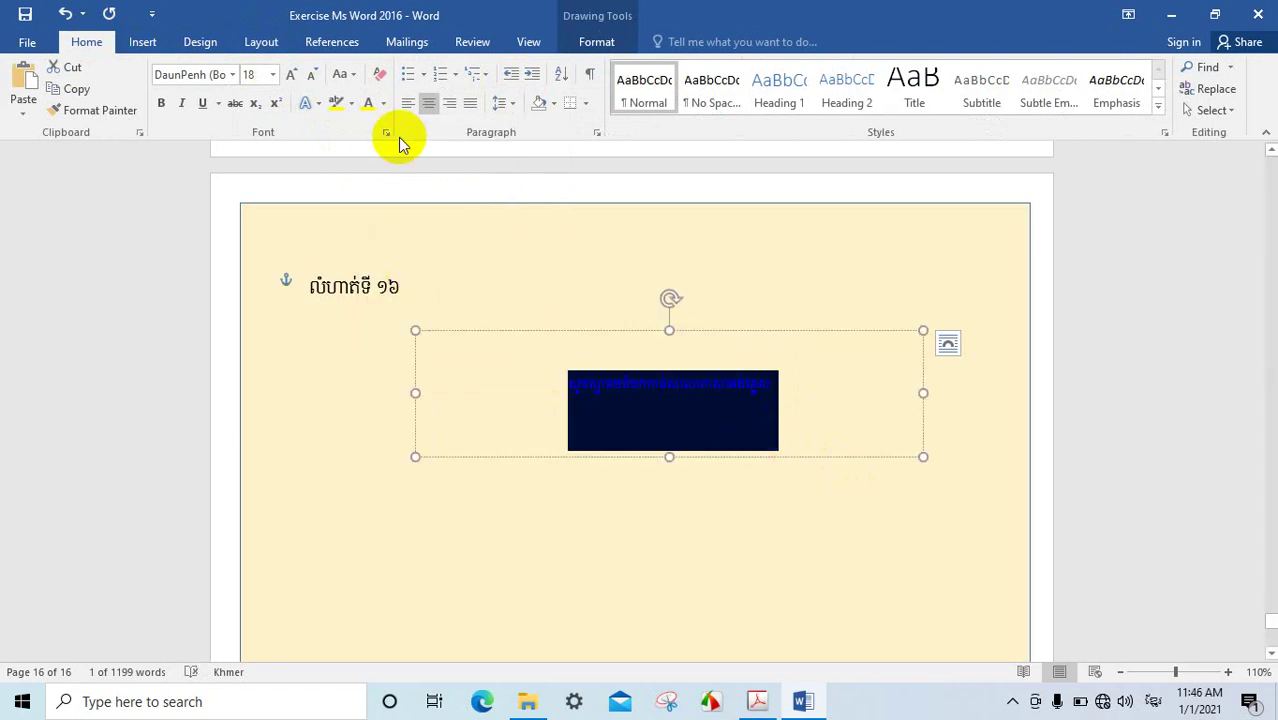
click(786, 395)
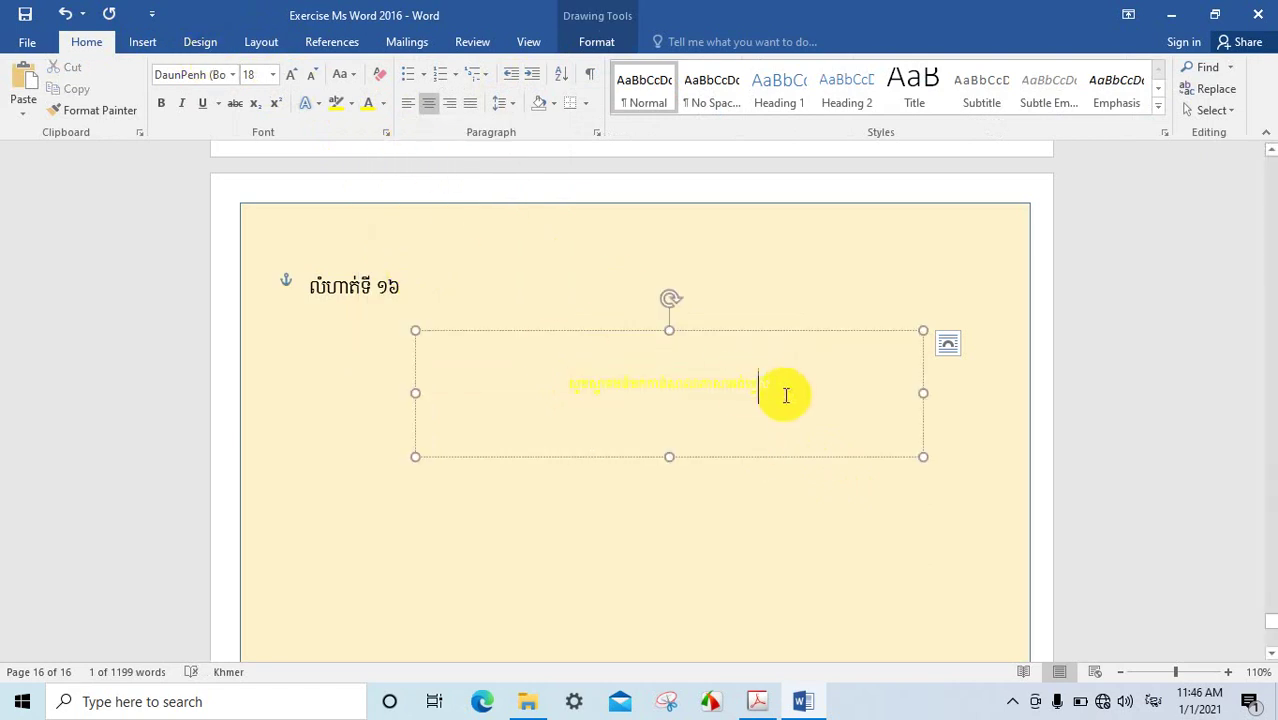
drag(788, 390, 547, 385)
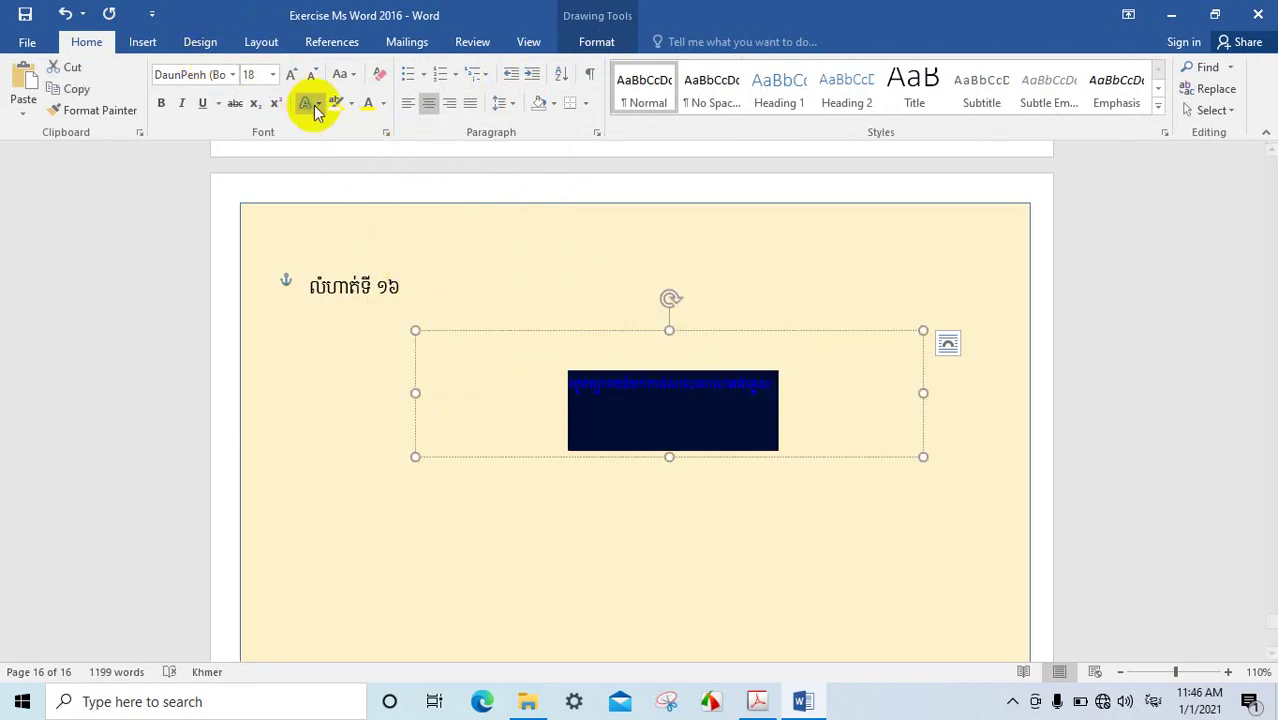
click(386, 105)
click(385, 271)
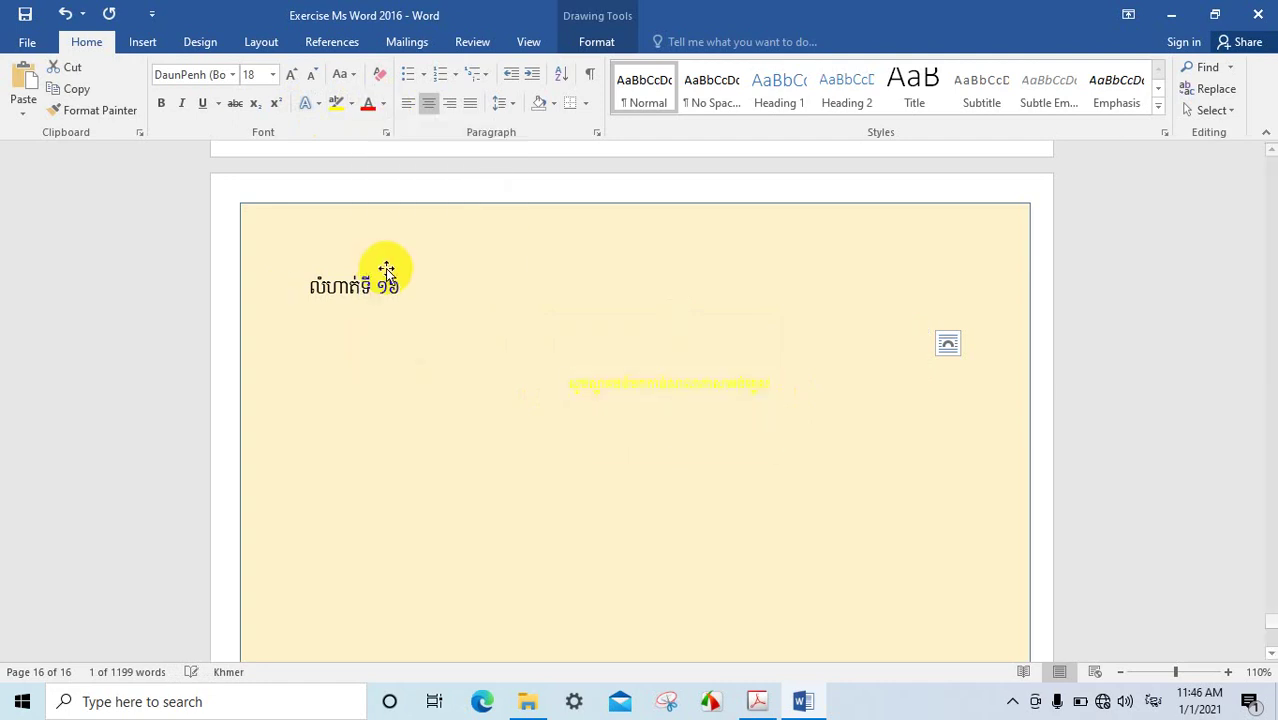
Step: Set the Khmer line to Khmer OS Muol Light at 16 pt so it fits one line
click(233, 75)
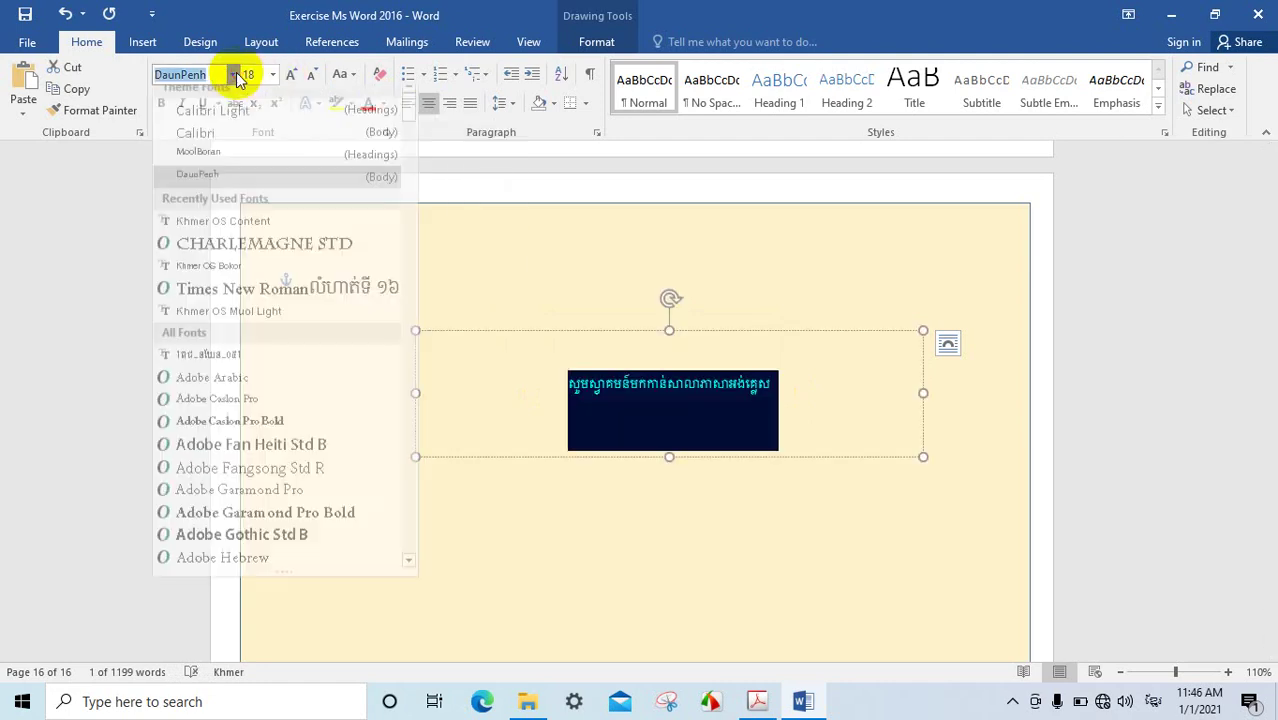
click(205, 322)
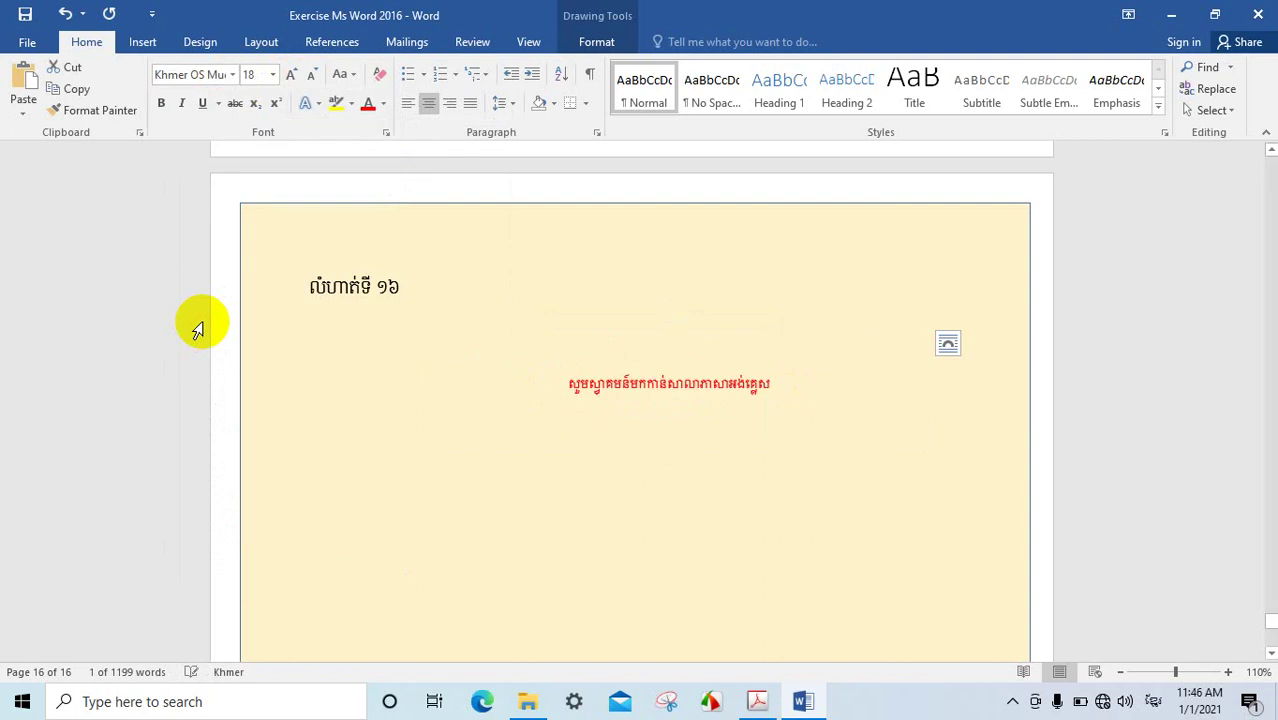
click(313, 78)
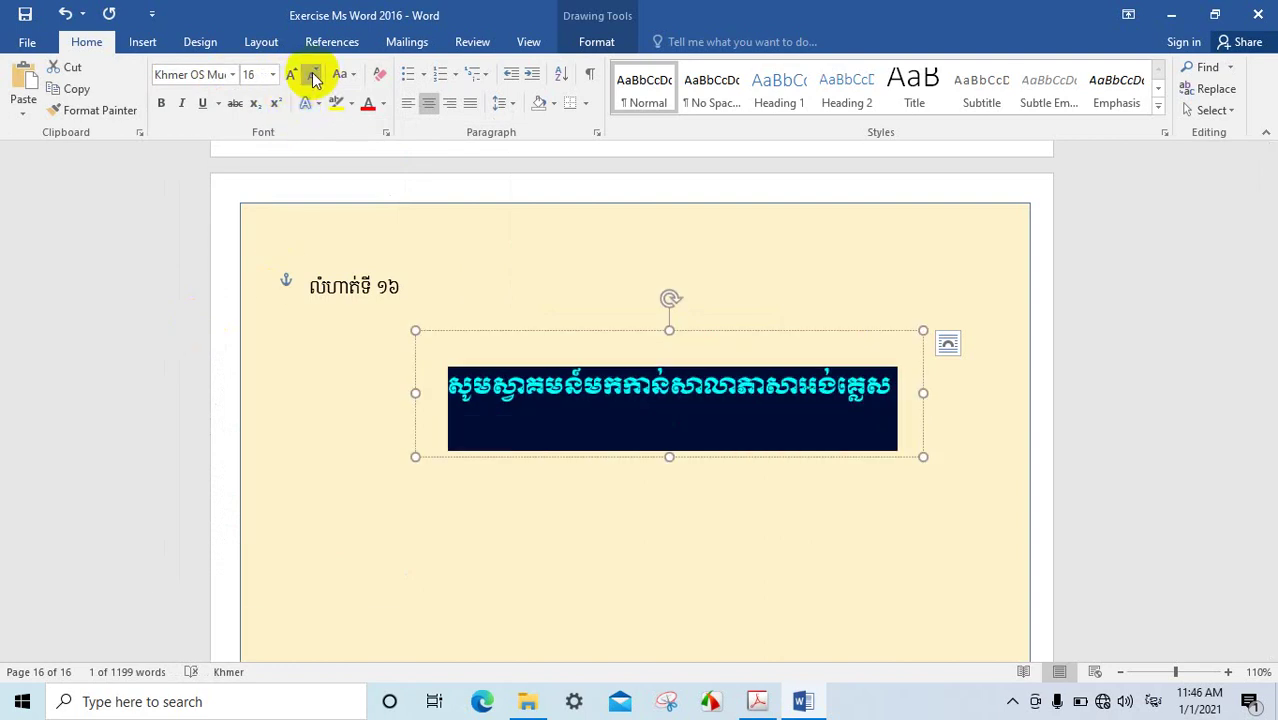
click(665, 428)
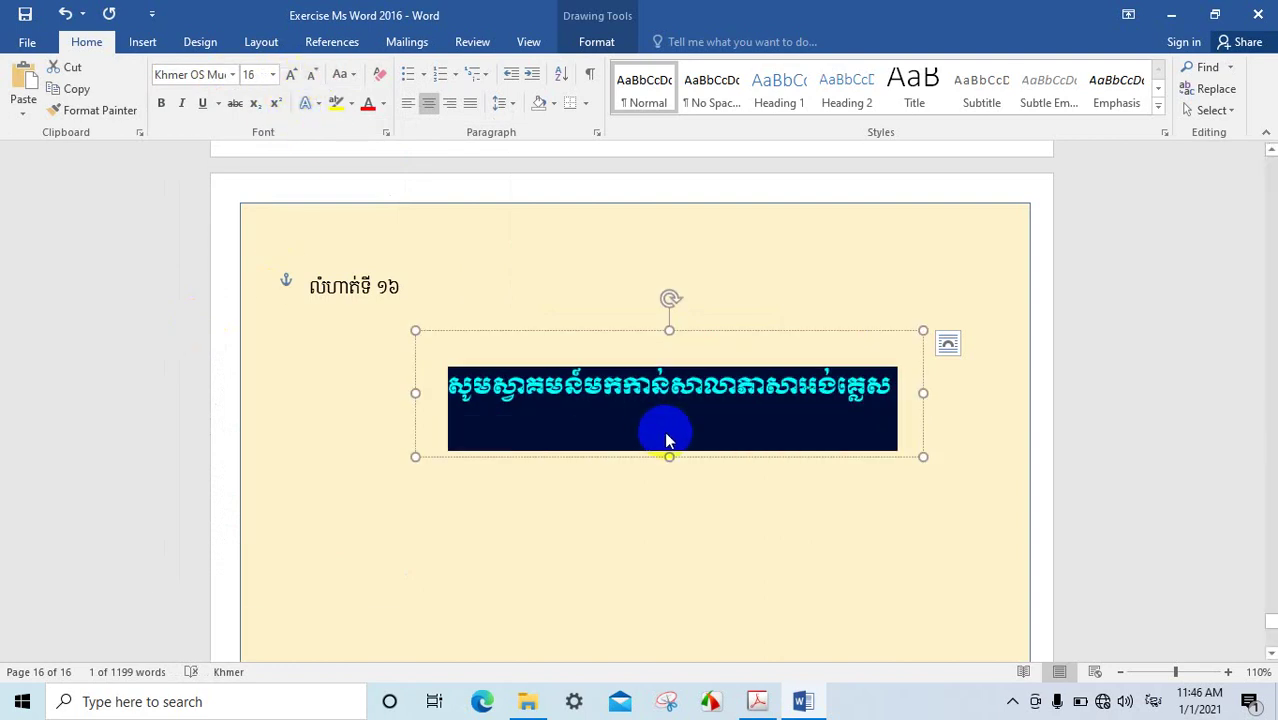
click(914, 426)
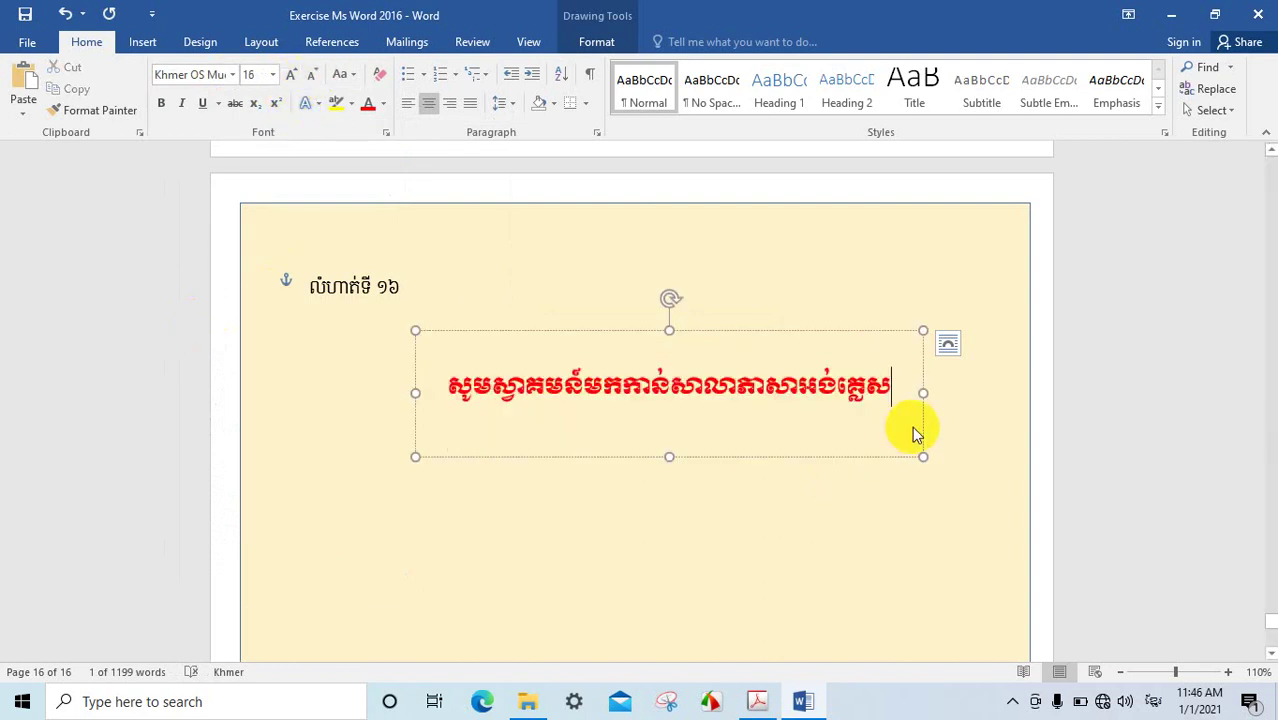
click(711, 333)
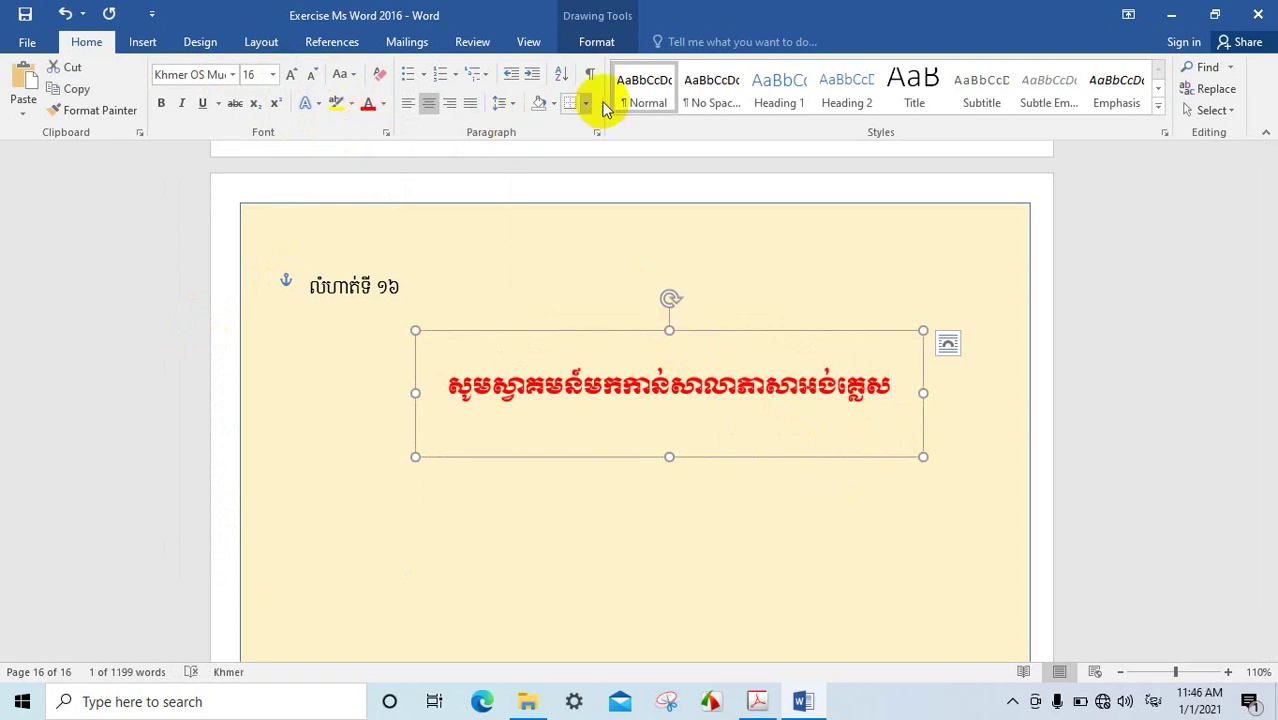
click(597, 45)
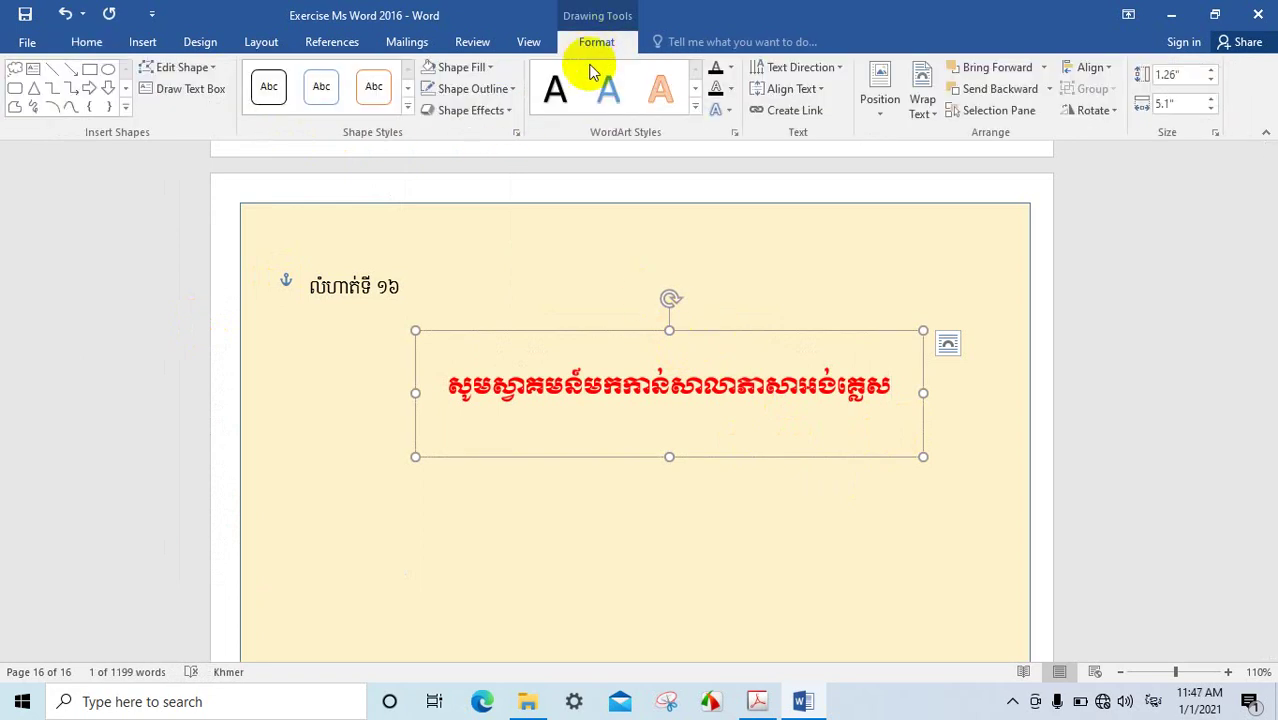
Step: Apply the Arch Up transform to the title and enlarge its box to 1.83" by 5.1"
click(732, 115)
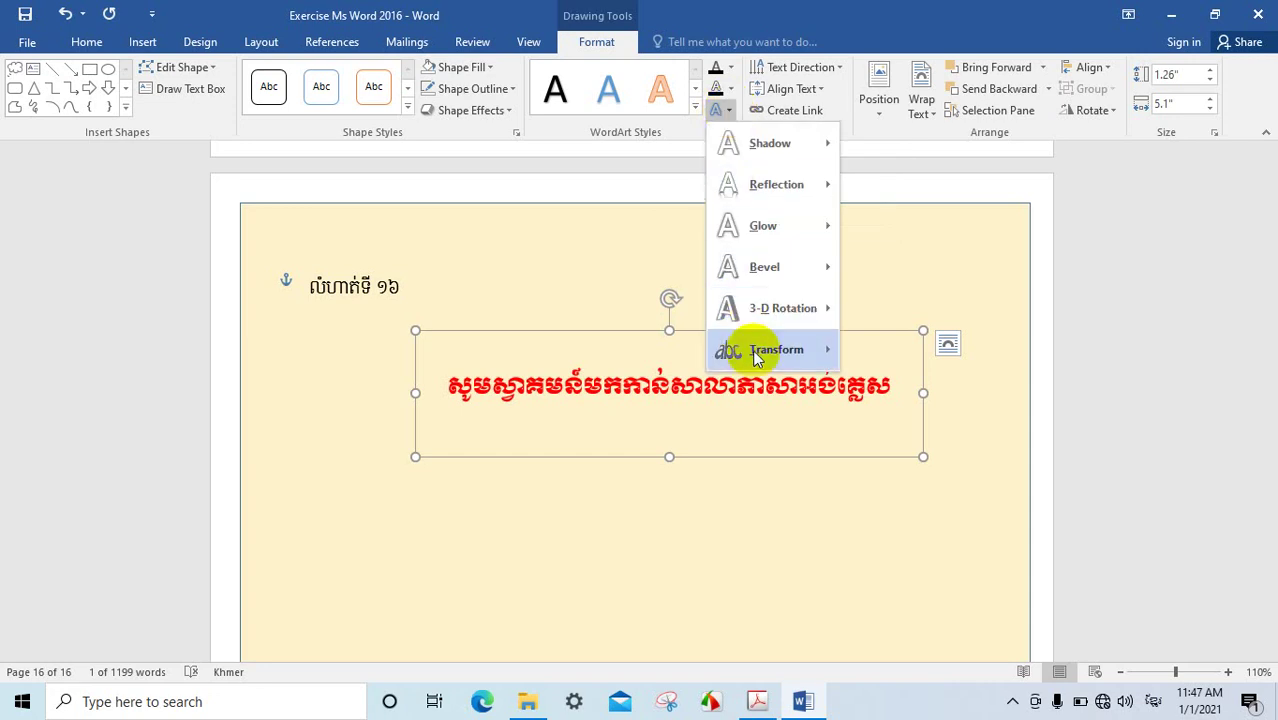
mouse_move(764, 356)
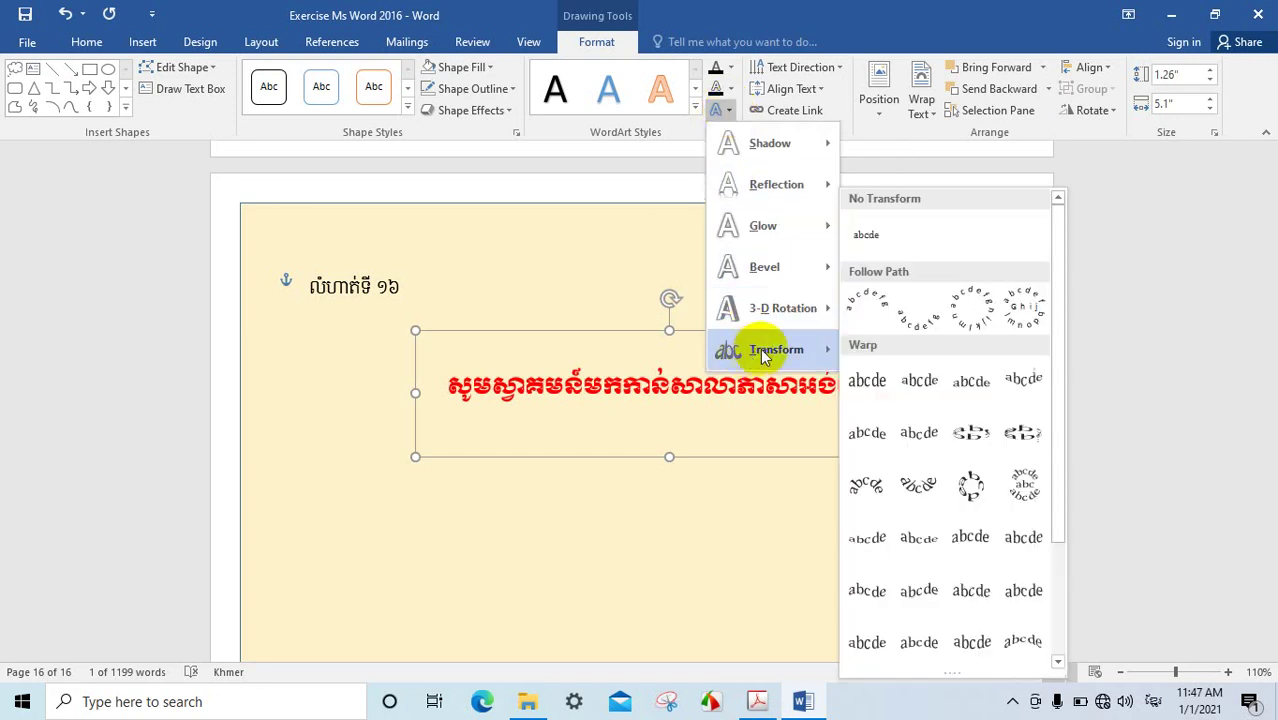
click(881, 316)
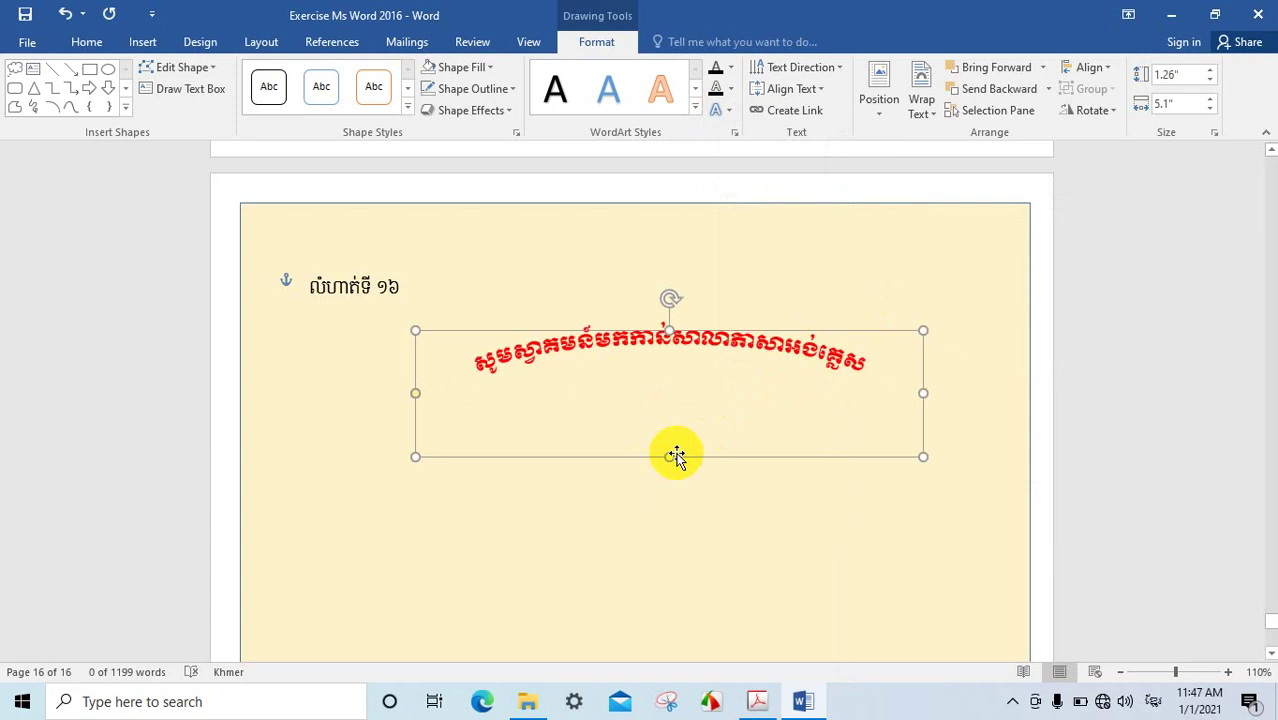
scroll(676, 456, down, 3)
scroll(850, 491, up, 3)
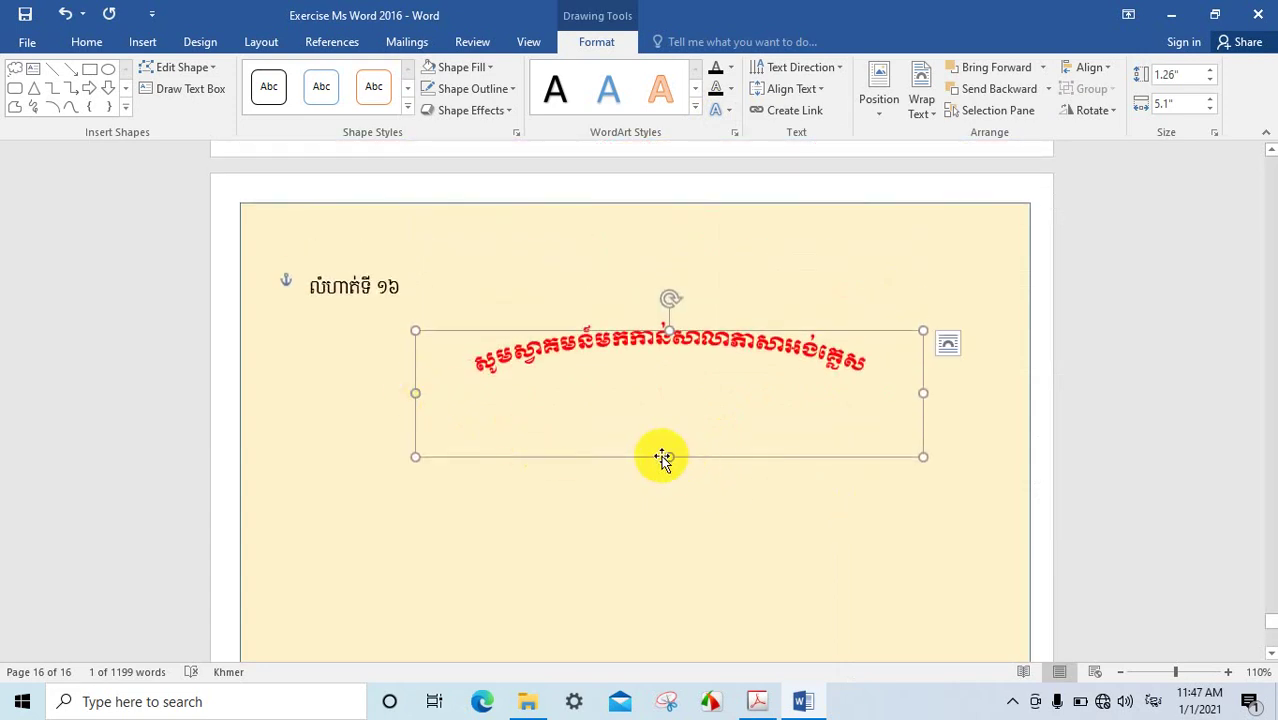
drag(670, 458, 668, 511)
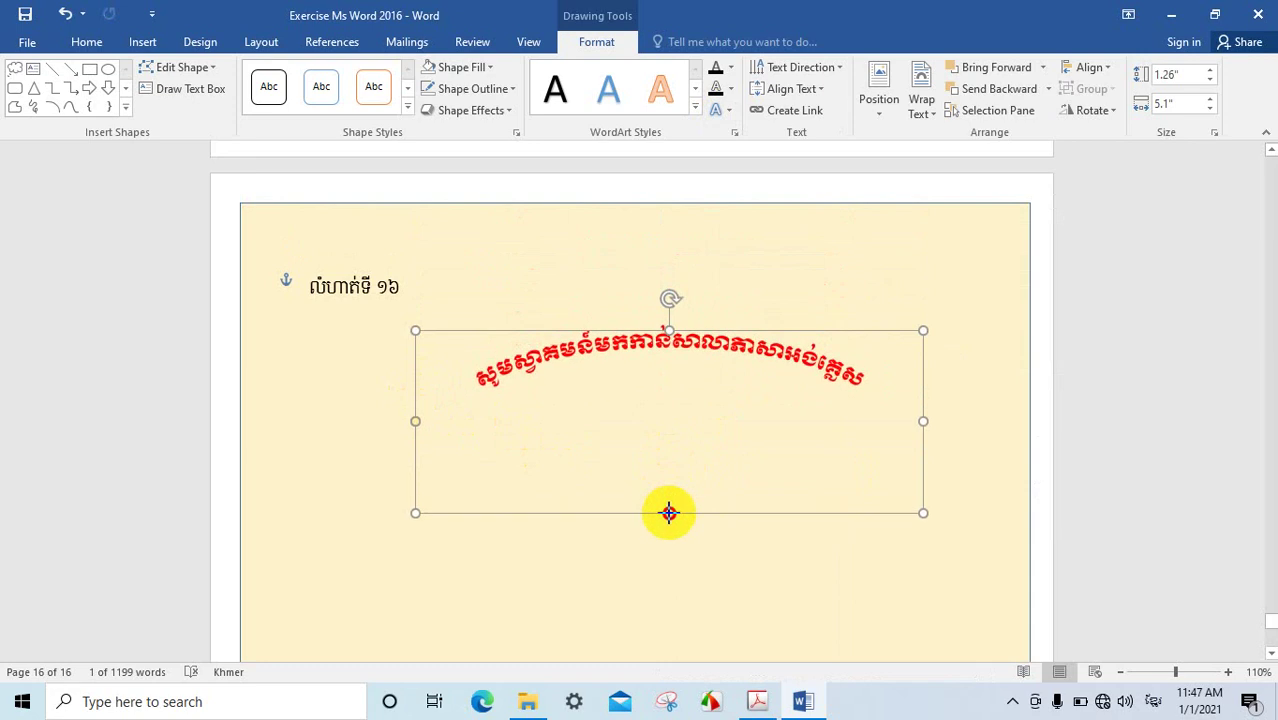
scroll(759, 514, down, 5)
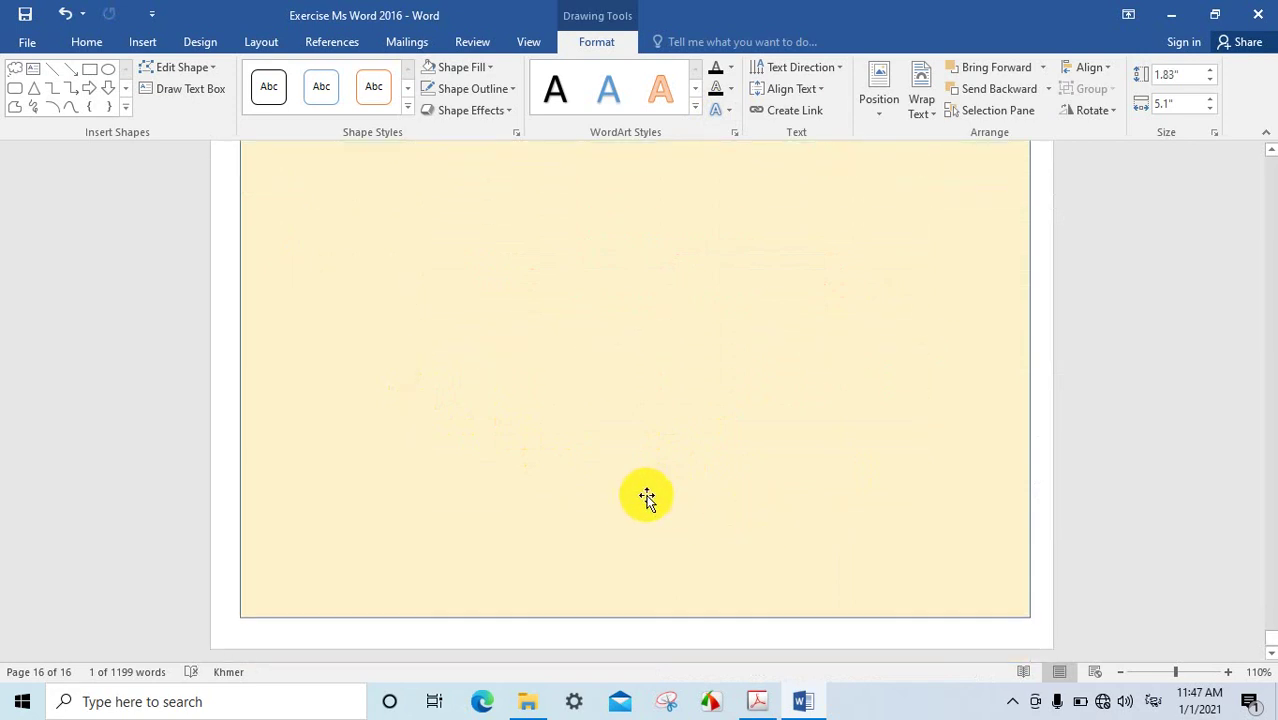
scroll(713, 601, up, 2)
scroll(713, 601, up, 1)
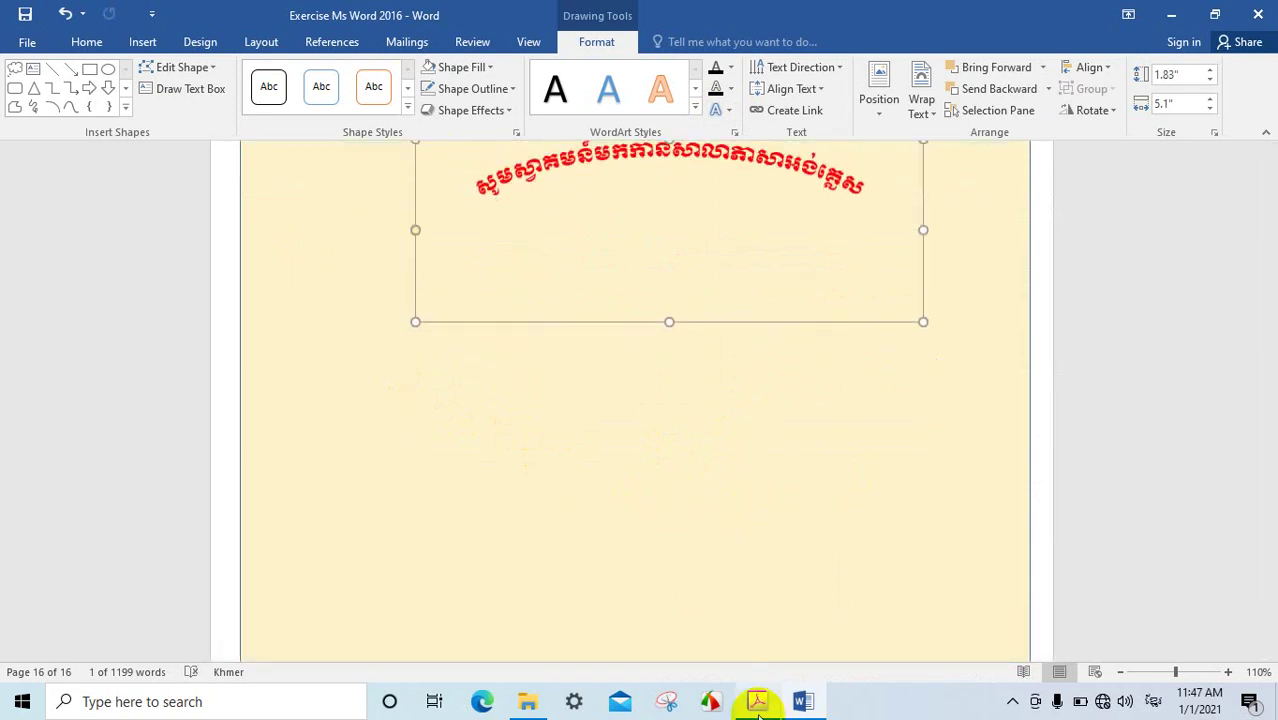
Step: Compare against the reference PDF in Acrobat, then return to Word
click(757, 701)
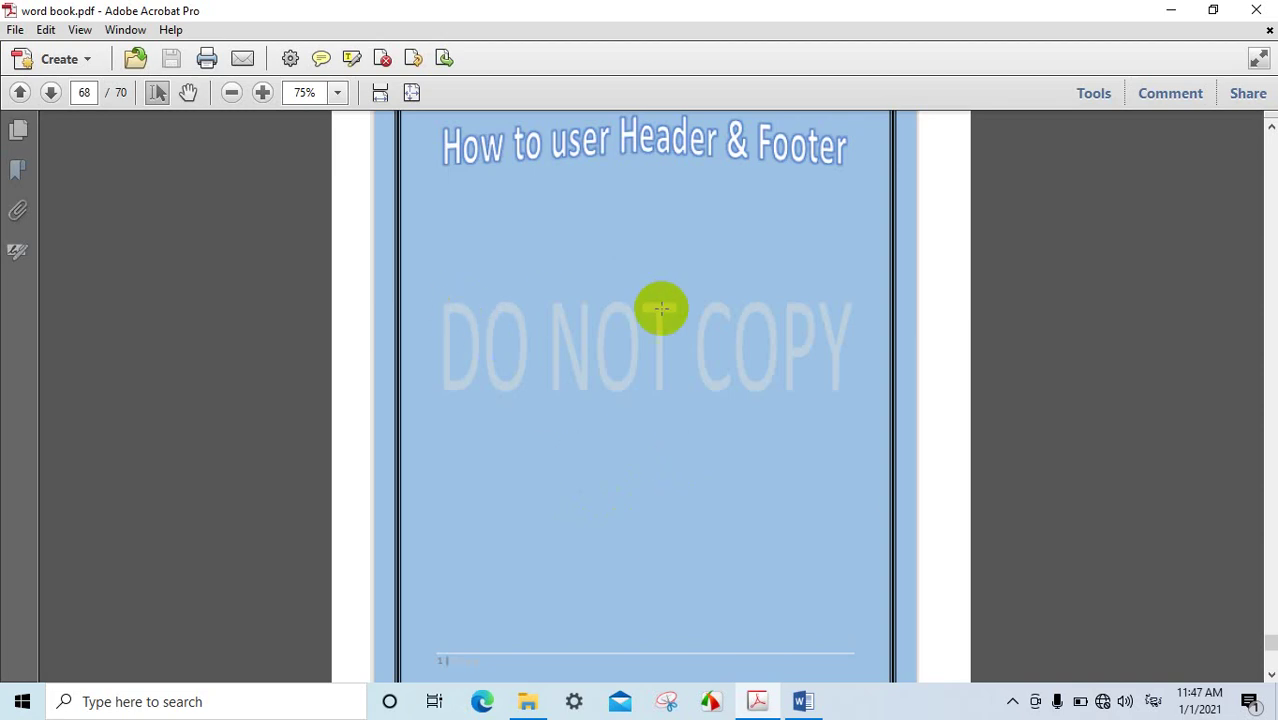
scroll(785, 650, down, 5)
click(802, 701)
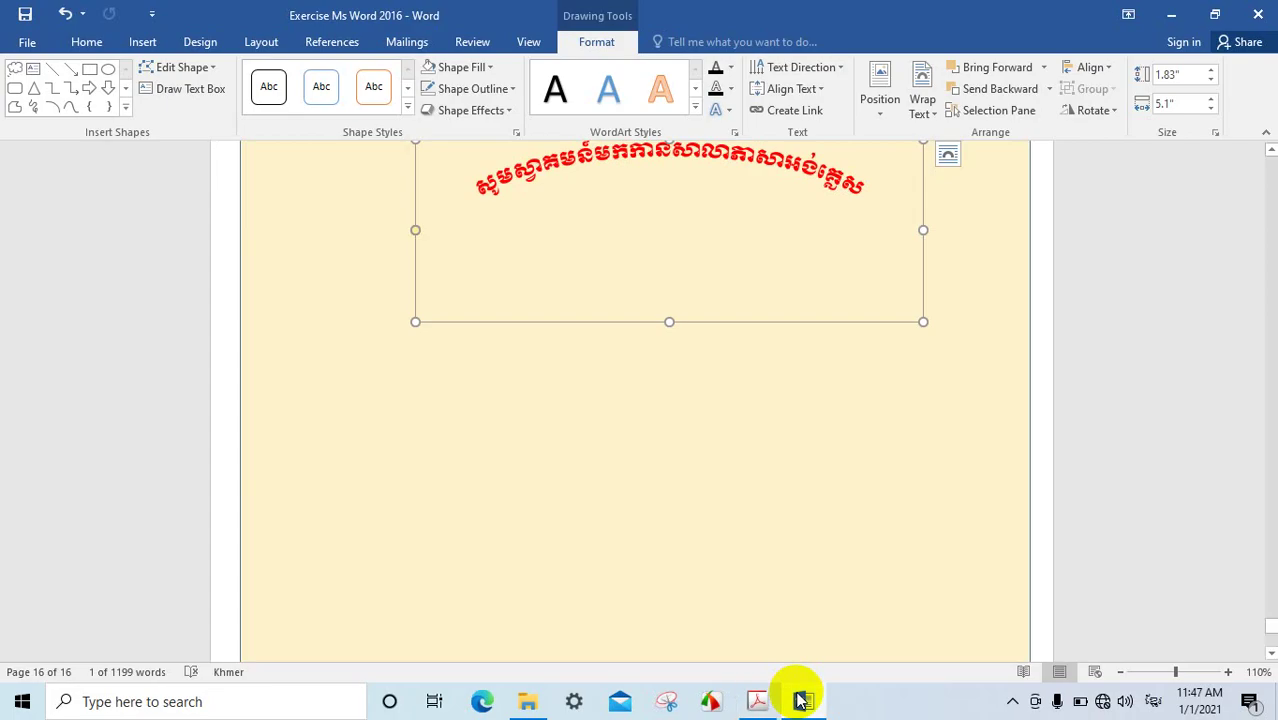
Step: Draw a rectangle in the lower half of the page and add DO NOT COPY text to it
click(142, 42)
click(257, 75)
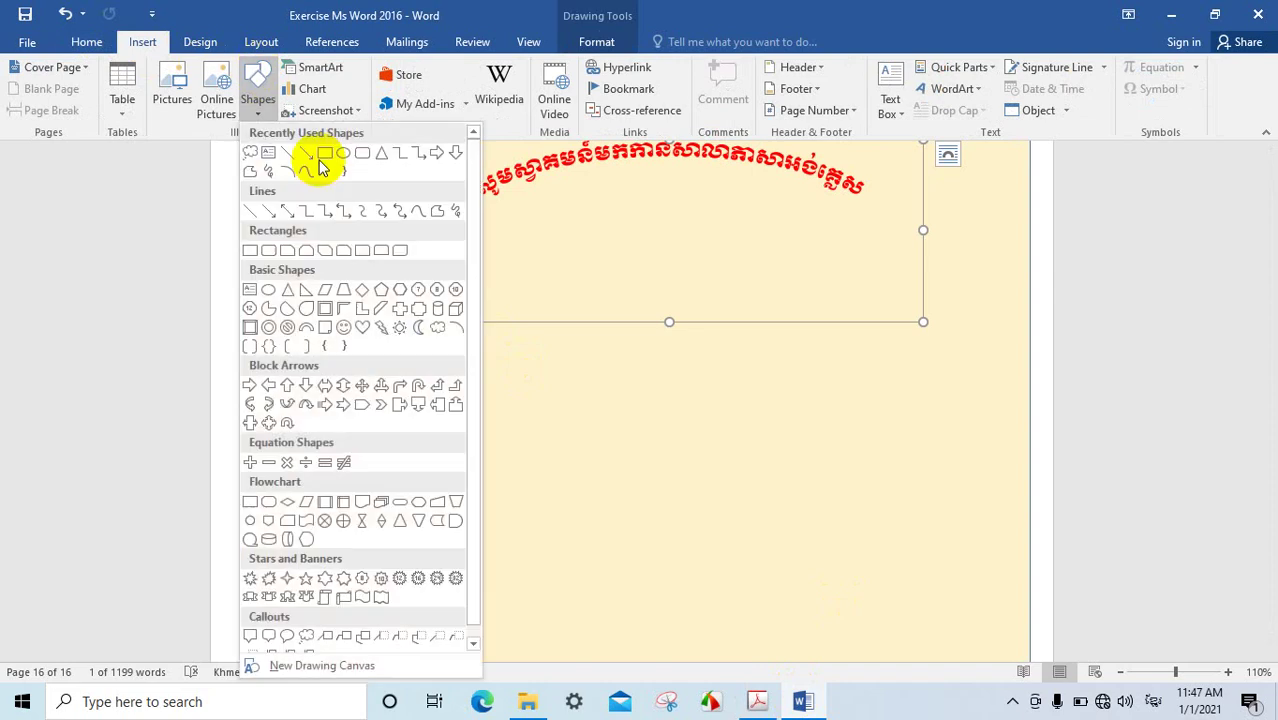
click(324, 152)
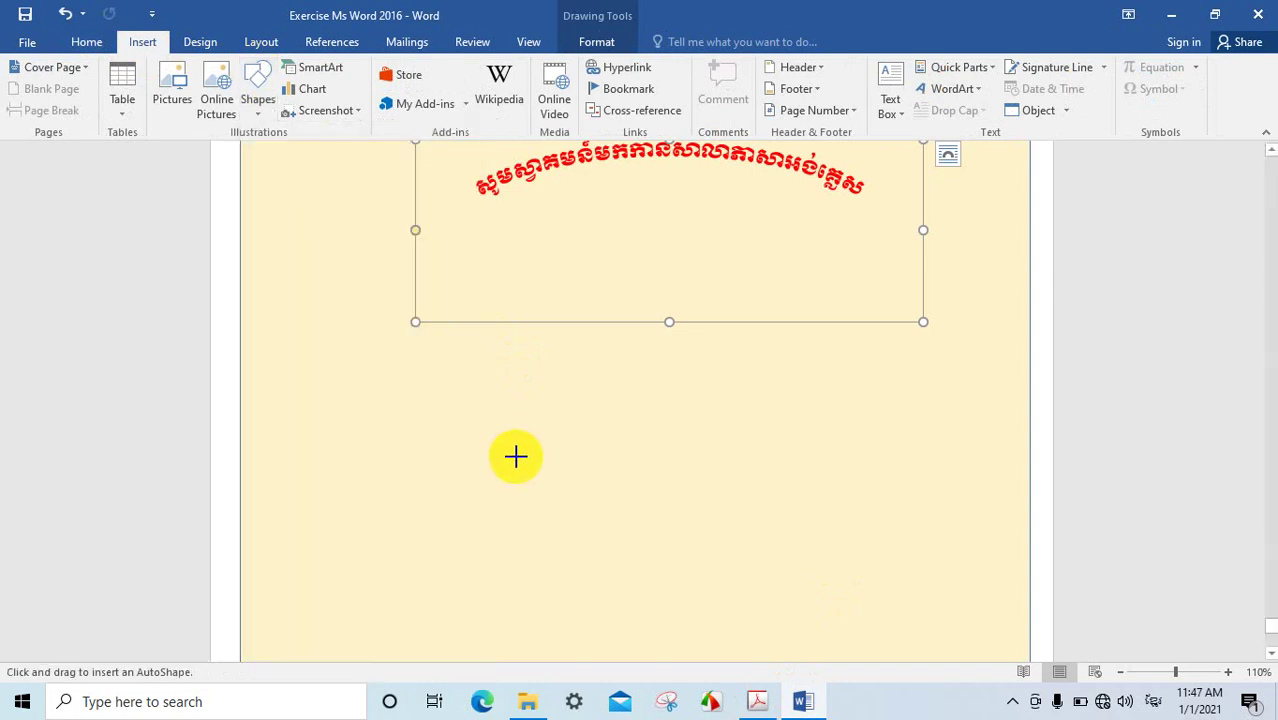
drag(337, 401, 935, 612)
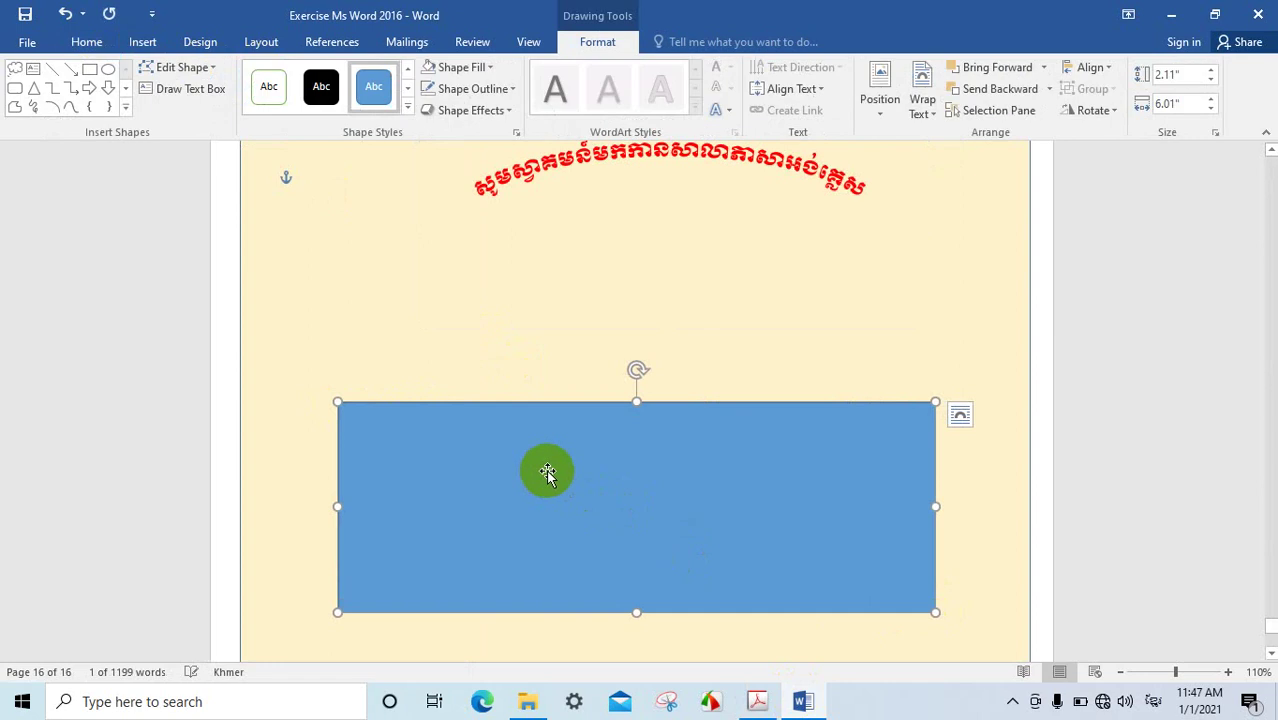
right_click(622, 465)
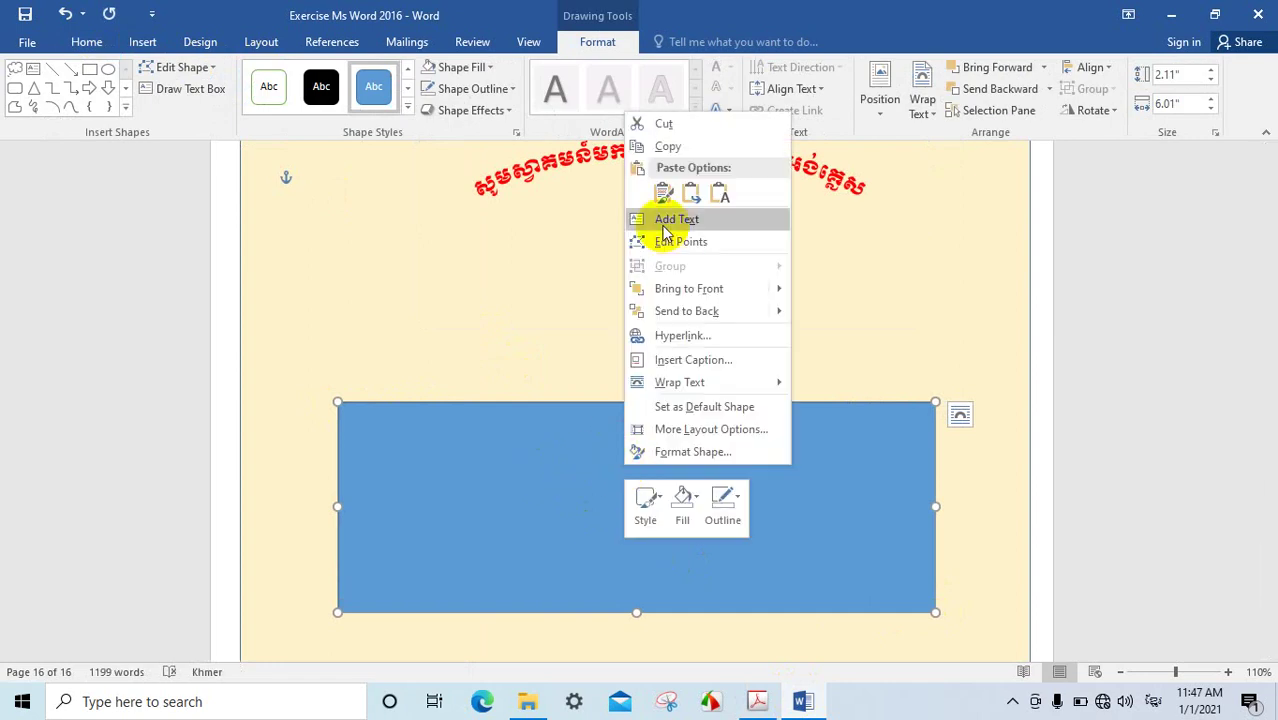
click(665, 219)
click(930, 501)
text(DO NOT COPY)
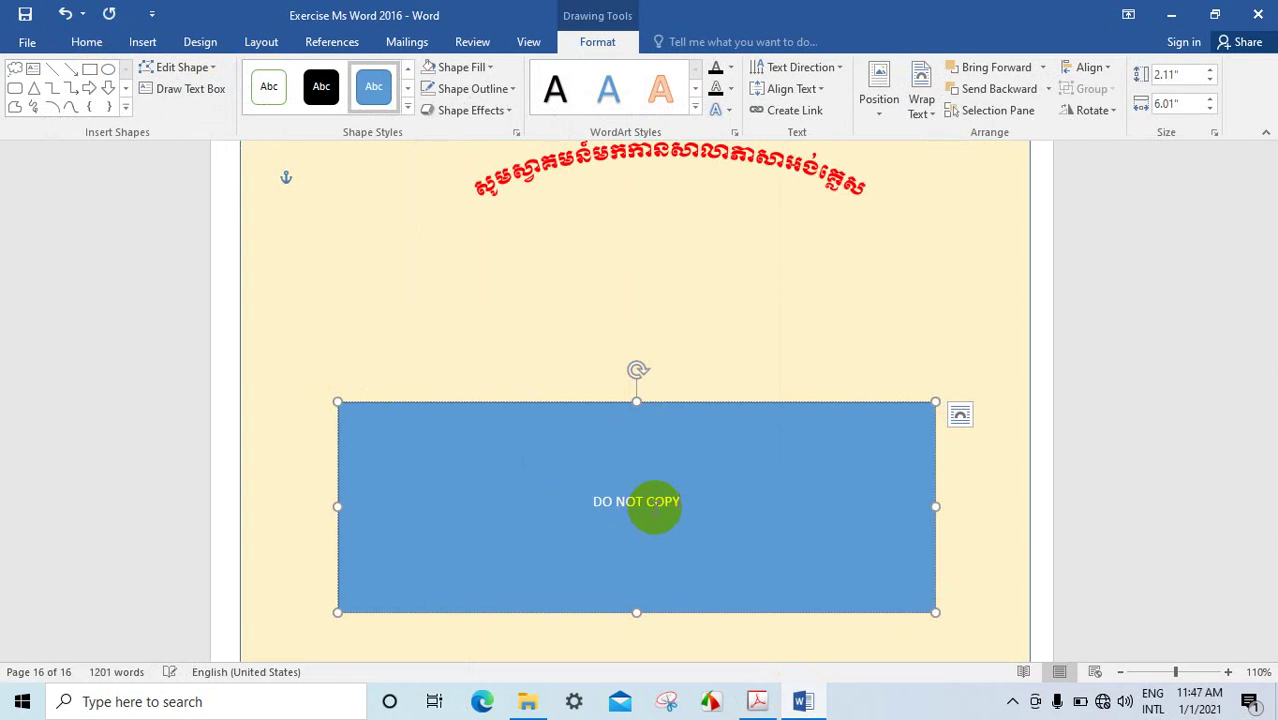
Step: Enlarge the DO NOT COPY text, settling at 72 pt to fit one line
click(608, 500)
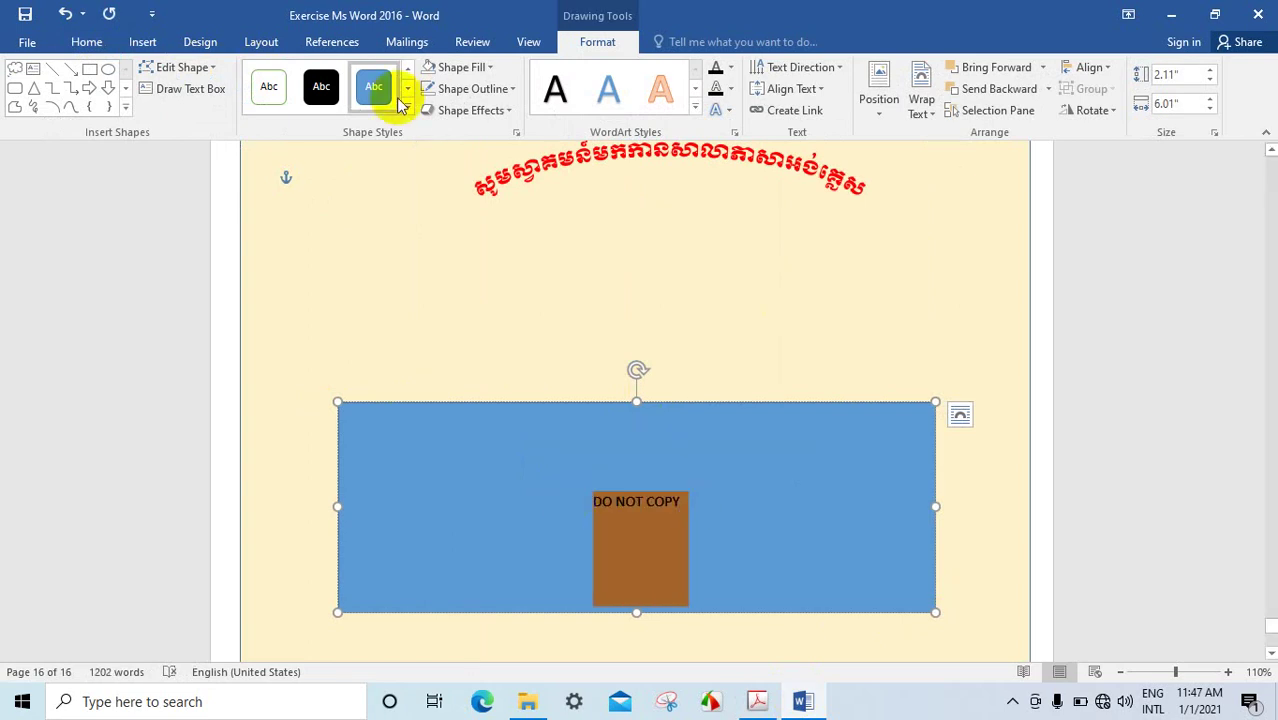
click(88, 42)
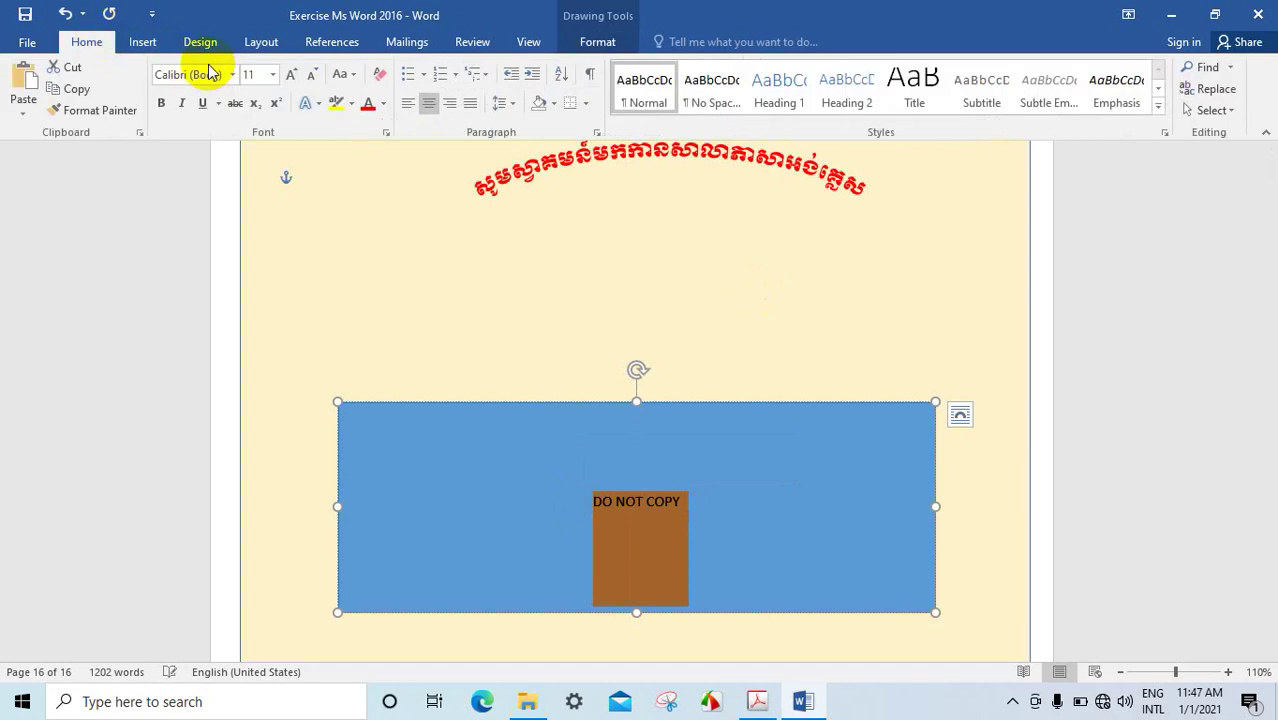
click(291, 75)
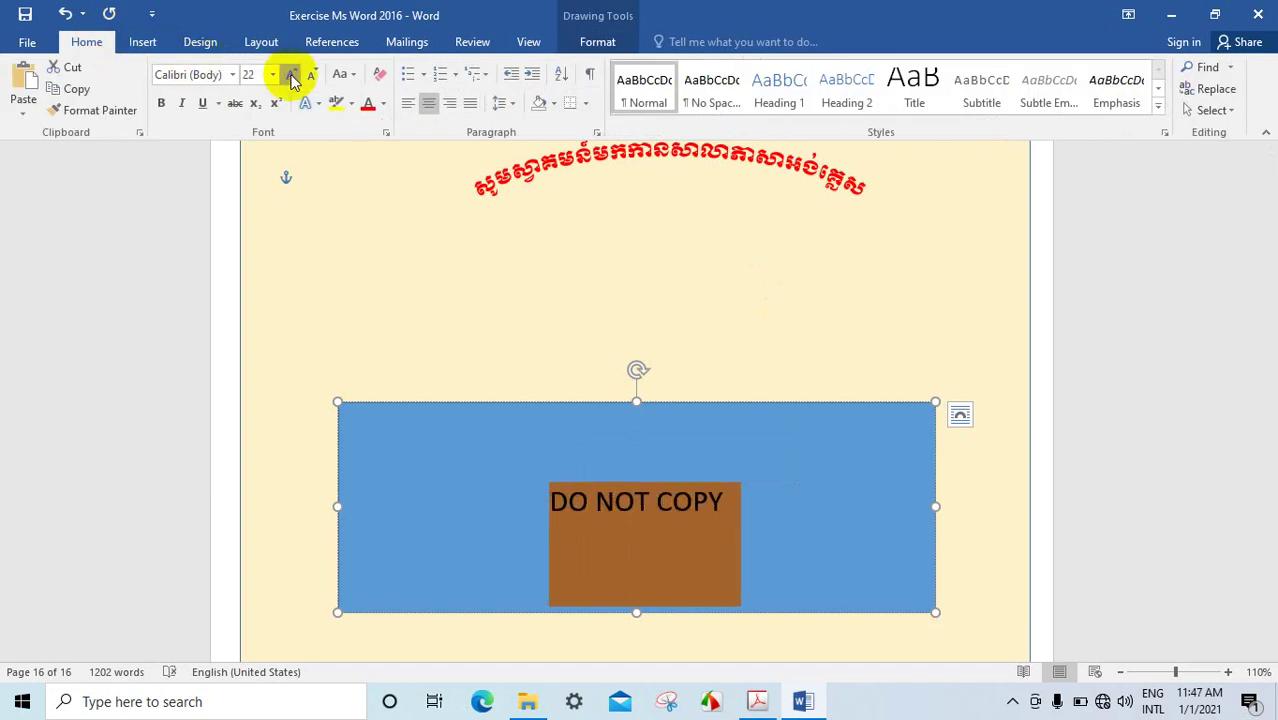
click(291, 75)
click(291, 75)
click(291, 75)
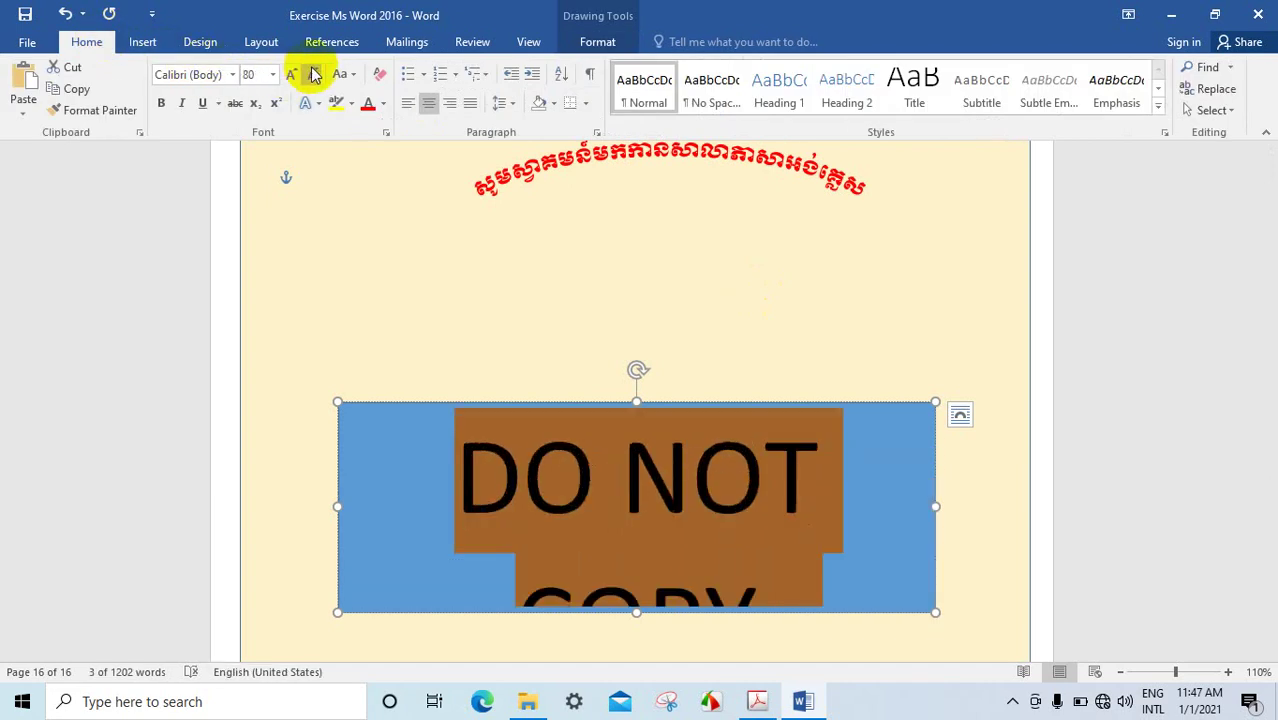
click(315, 75)
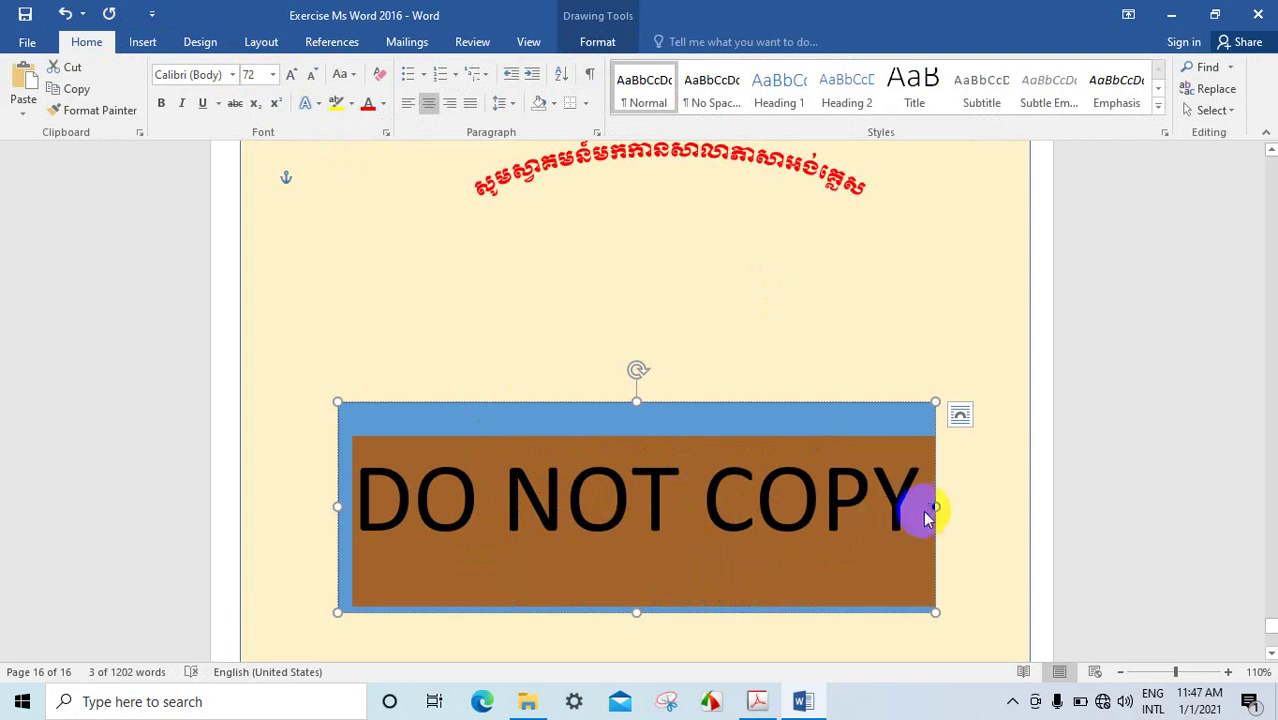
Step: Widen the rectangle on both sides and grow DO NOT COPY to 90 pt
drag(935, 507, 1010, 507)
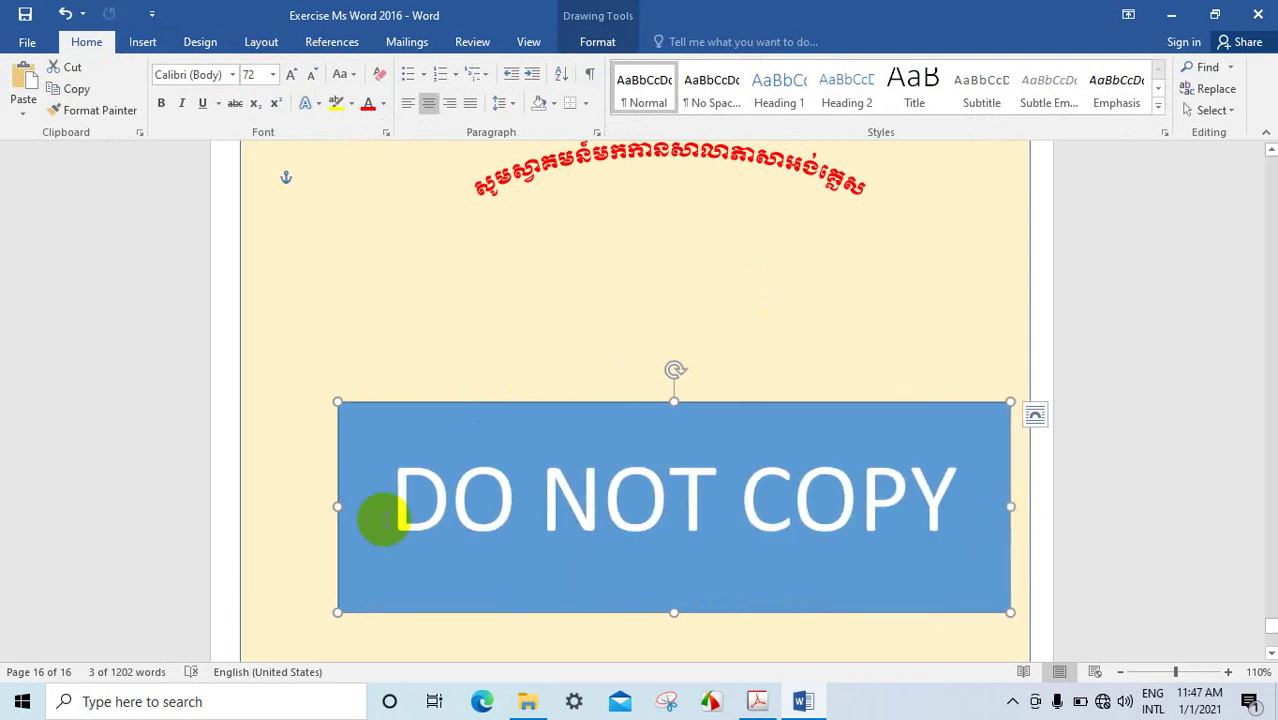
drag(295, 504, 258, 506)
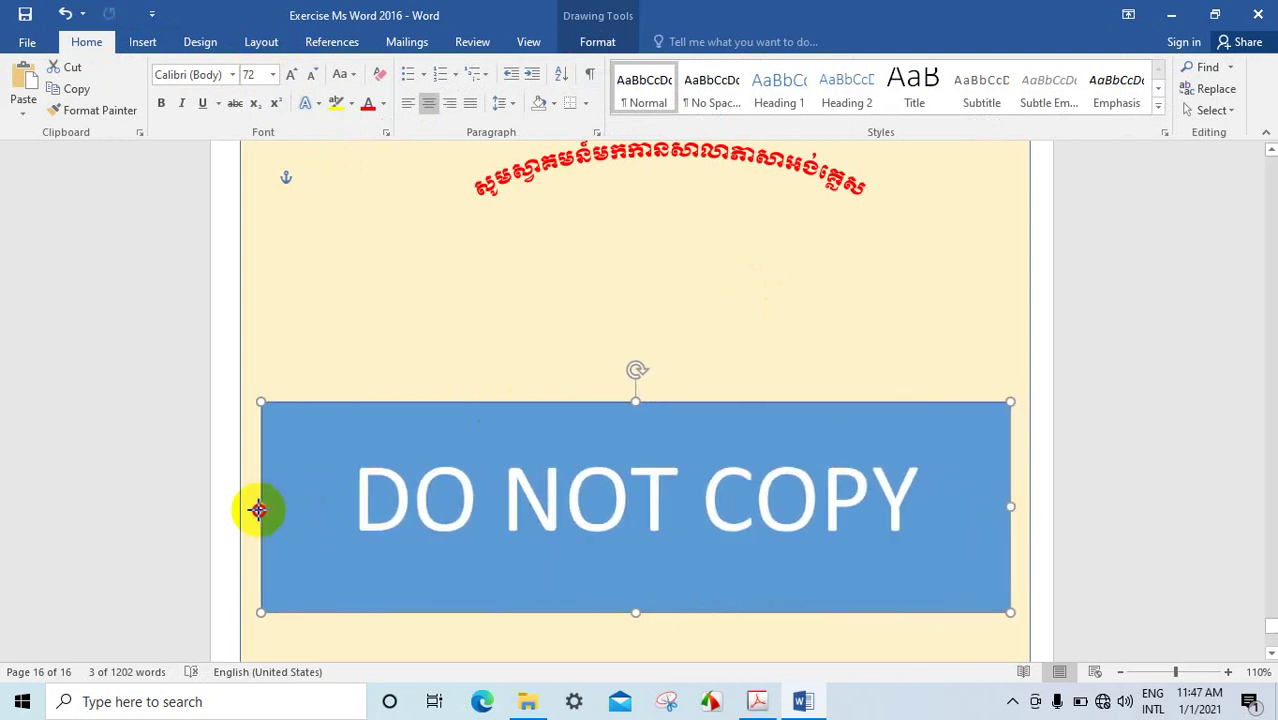
triple_click(595, 527)
drag(912, 498, 322, 465)
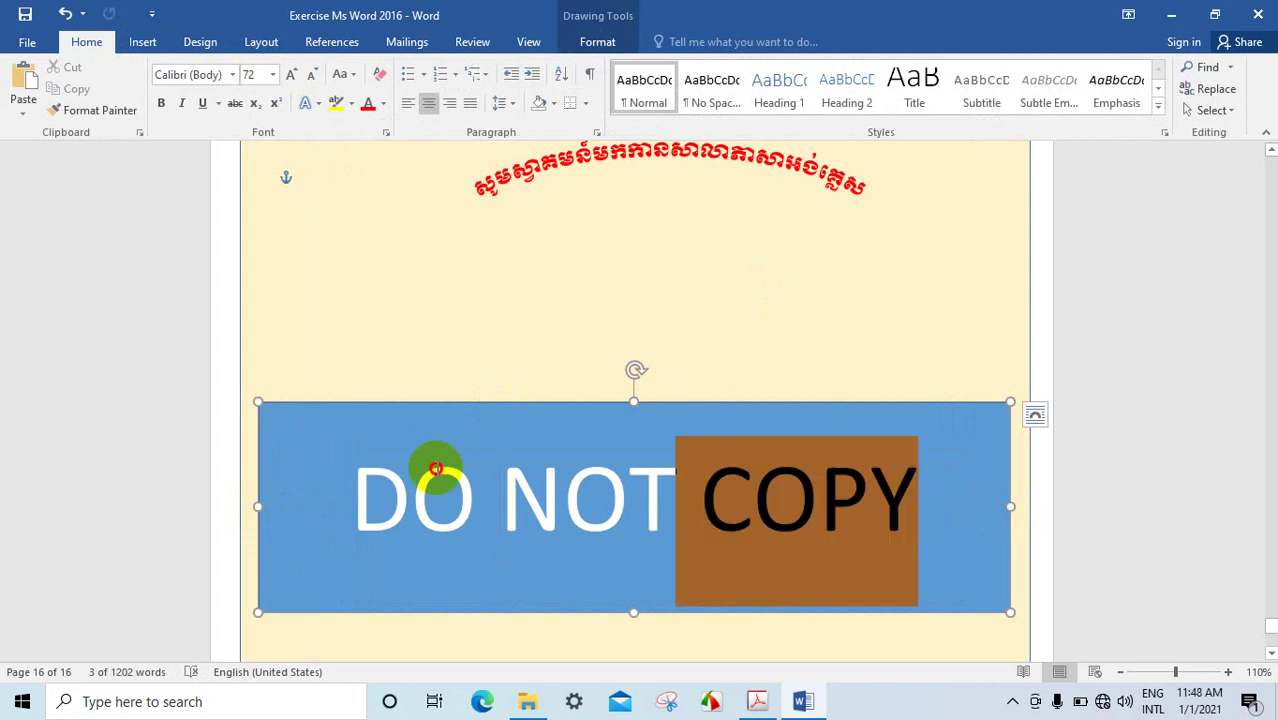
click(292, 76)
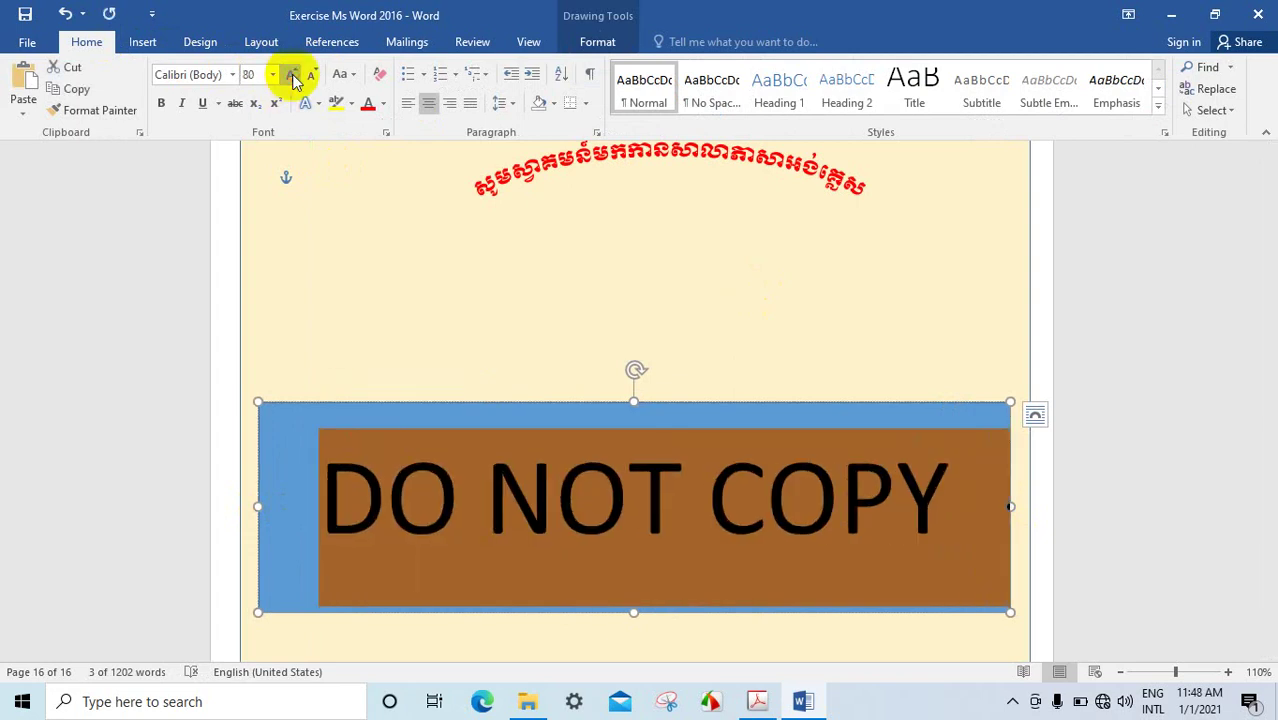
click(292, 76)
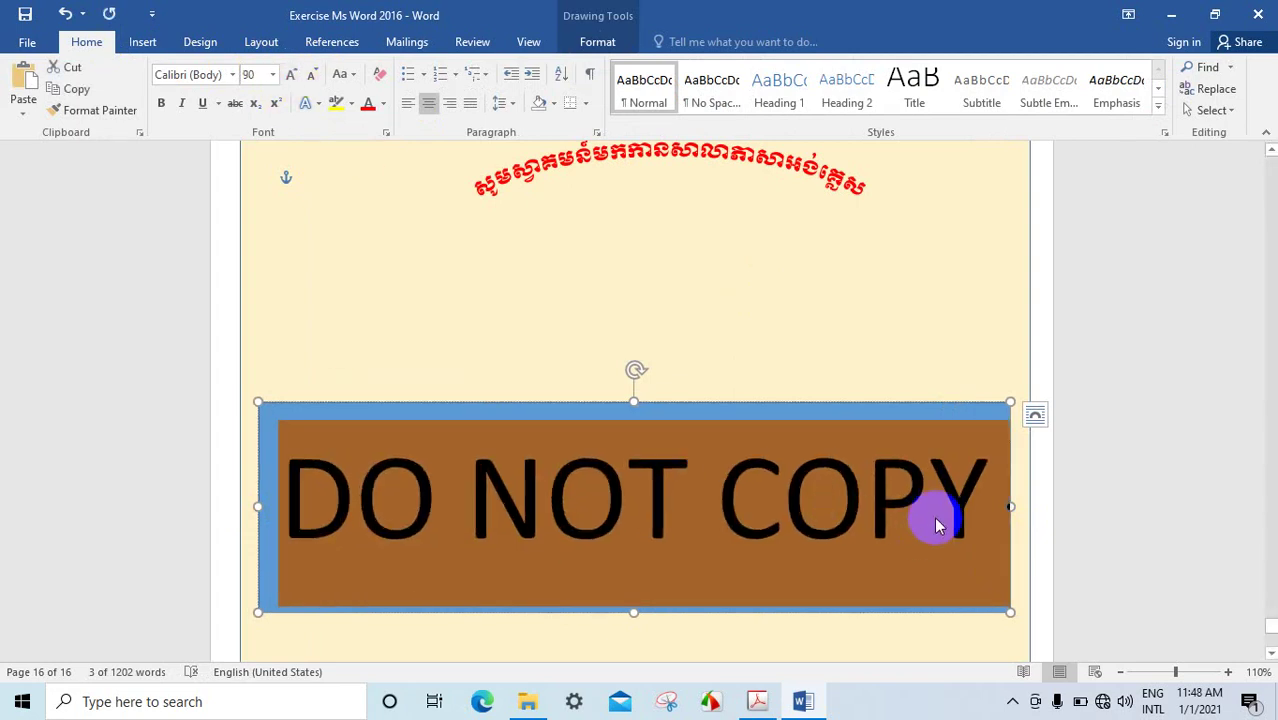
click(978, 505)
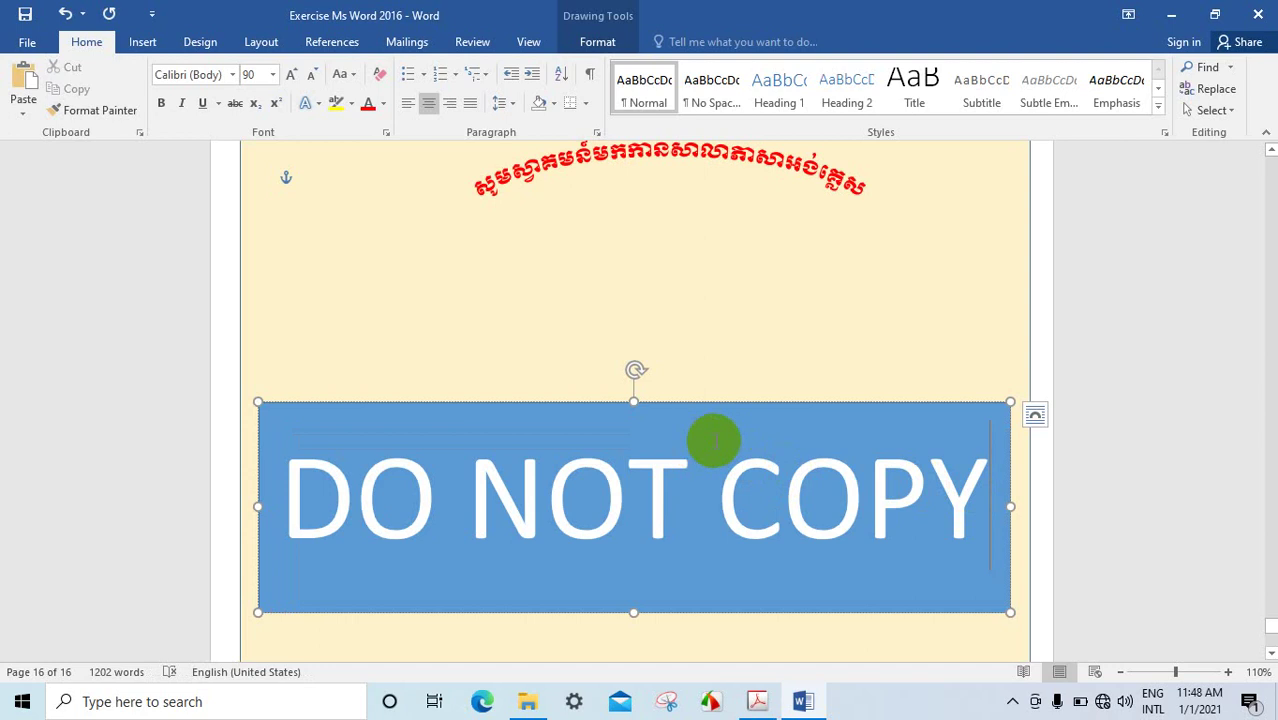
Step: Remove the DO NOT COPY box's blue fill and outline, then select its text
click(588, 48)
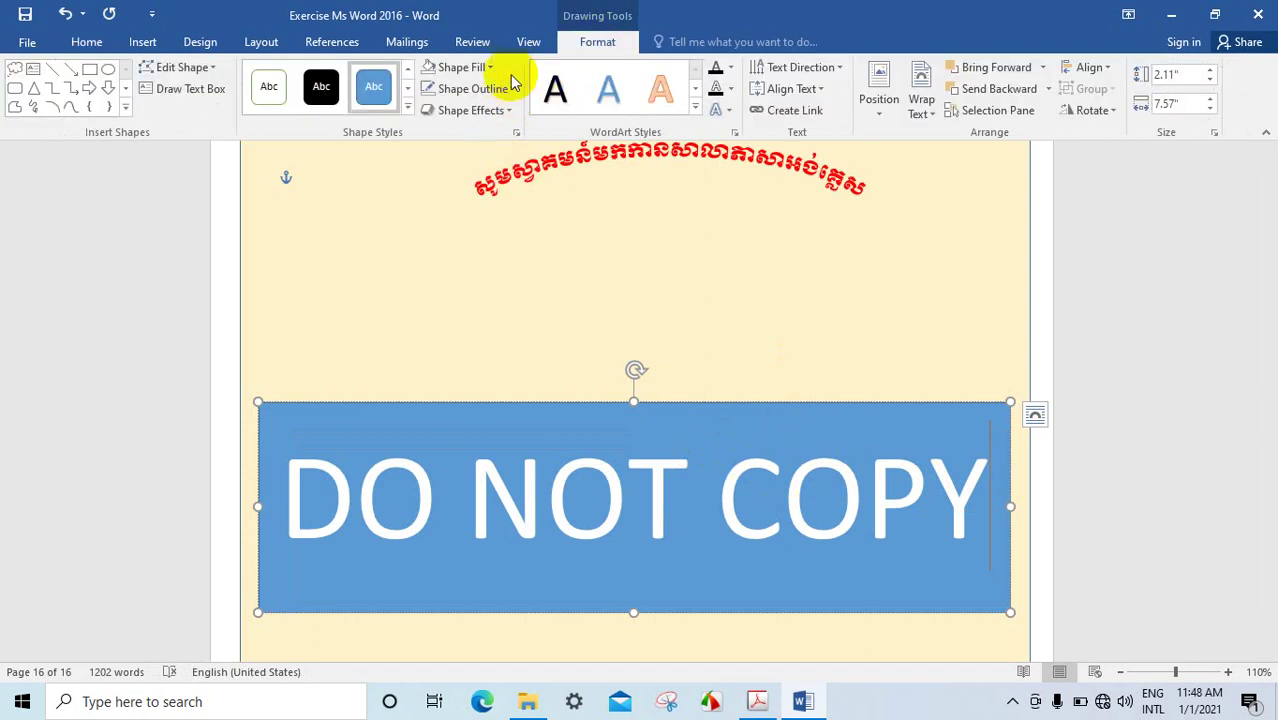
click(491, 68)
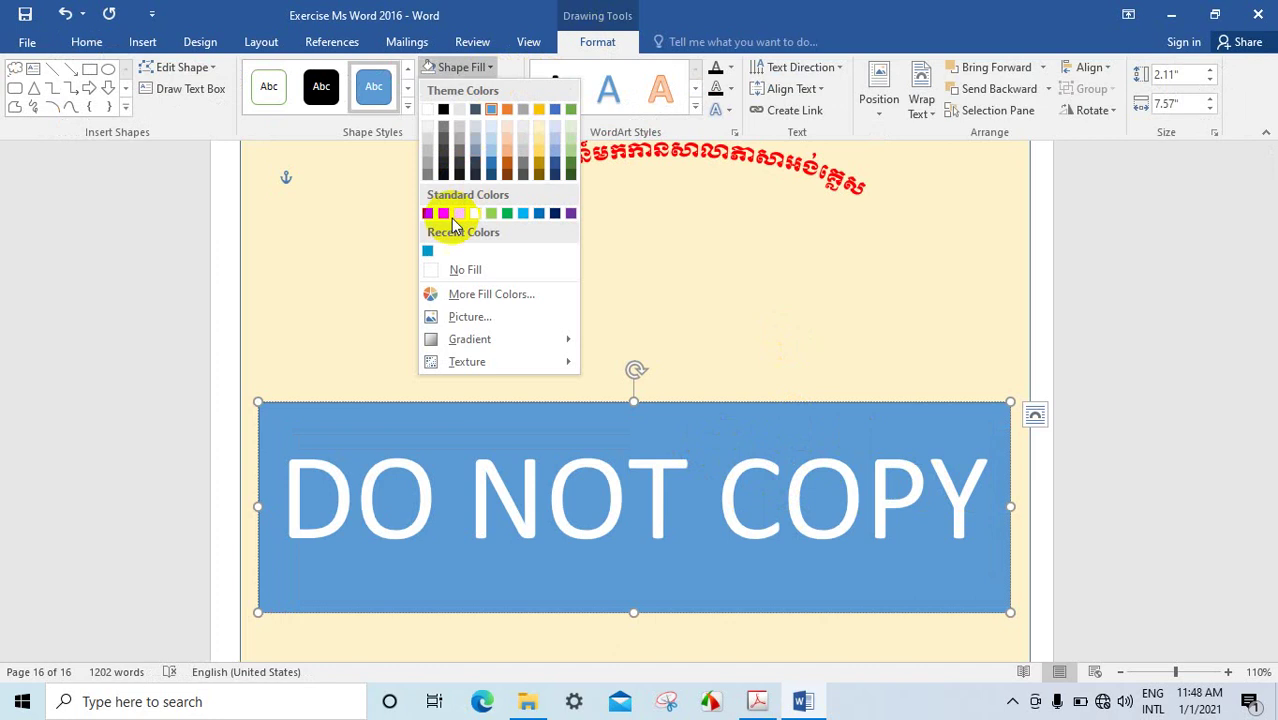
click(459, 272)
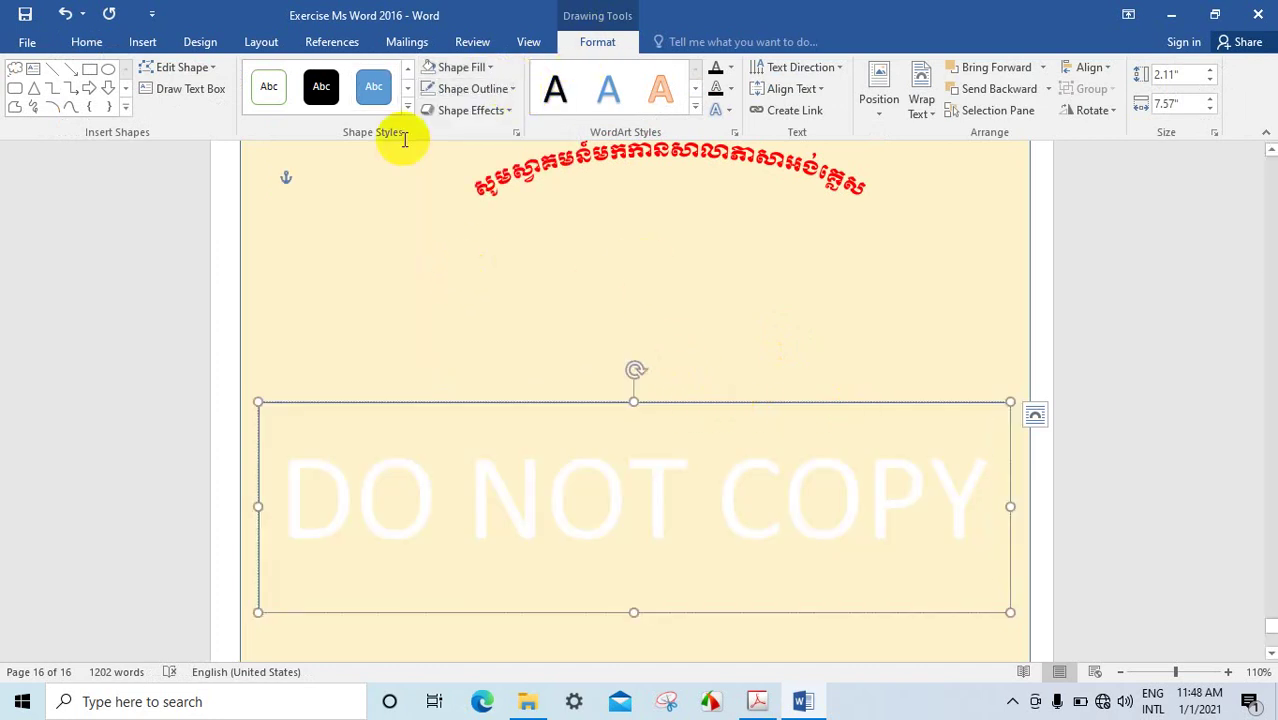
click(515, 93)
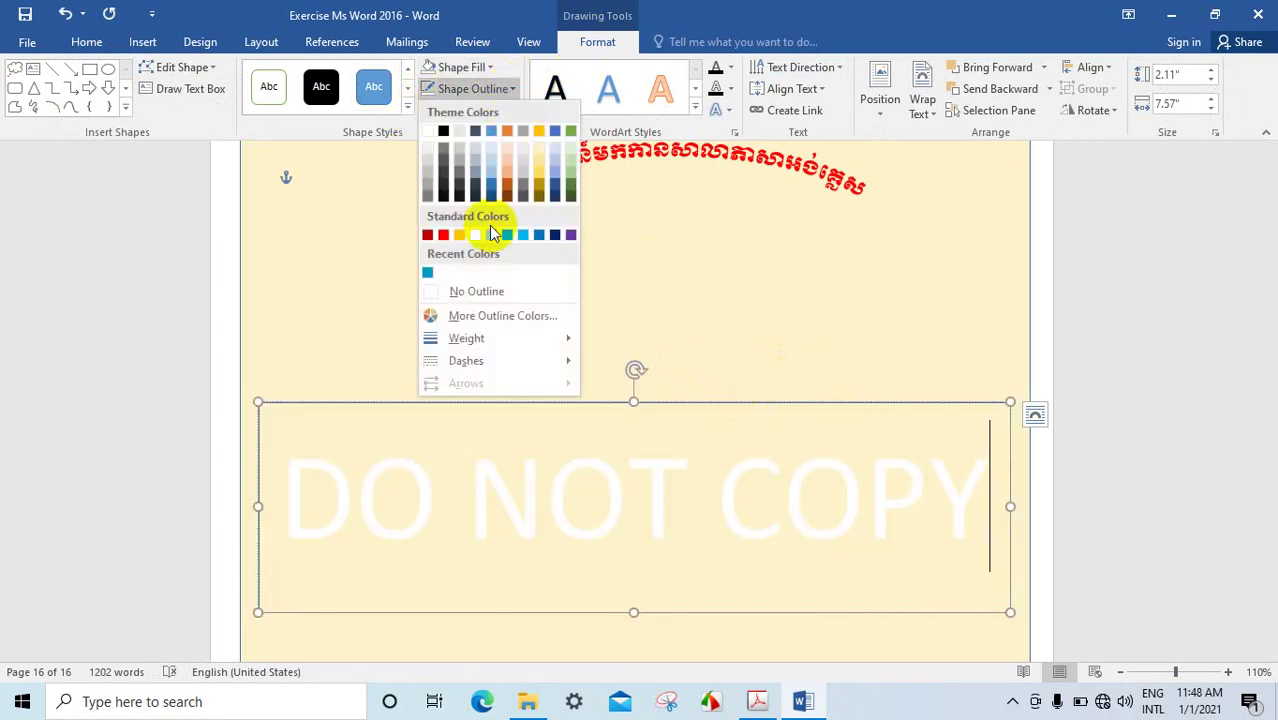
click(494, 288)
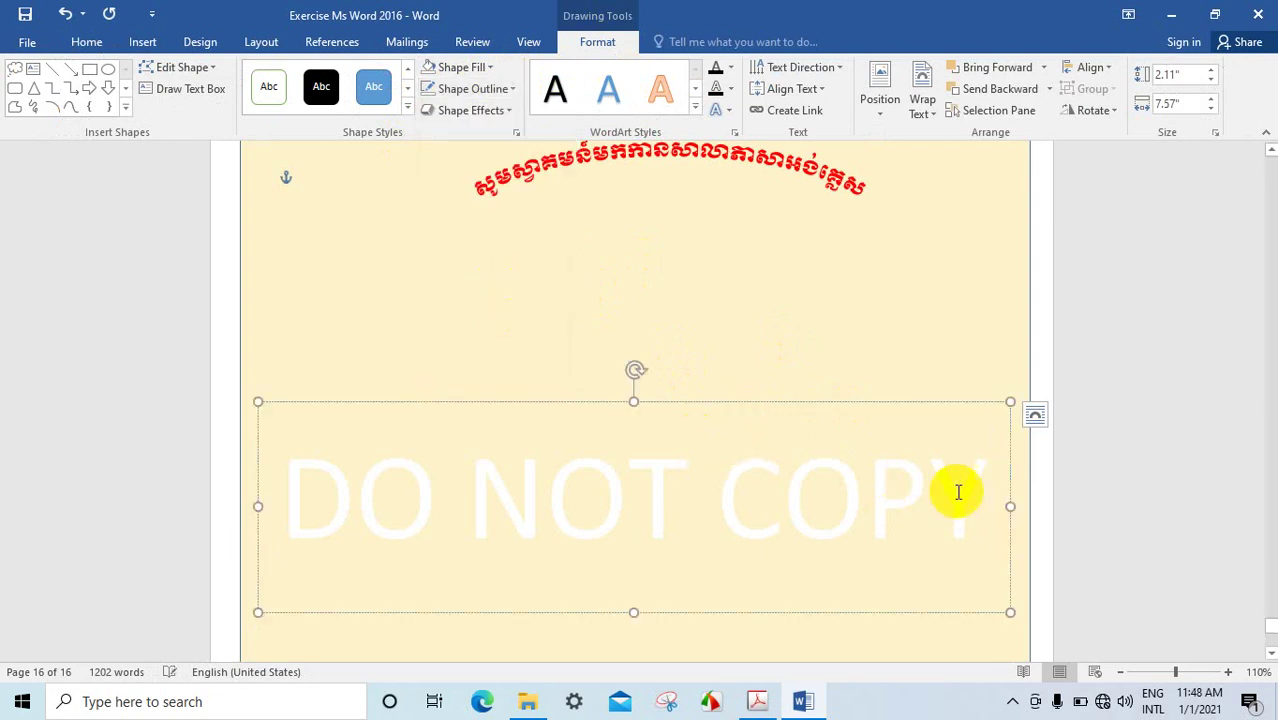
drag(976, 488, 328, 482)
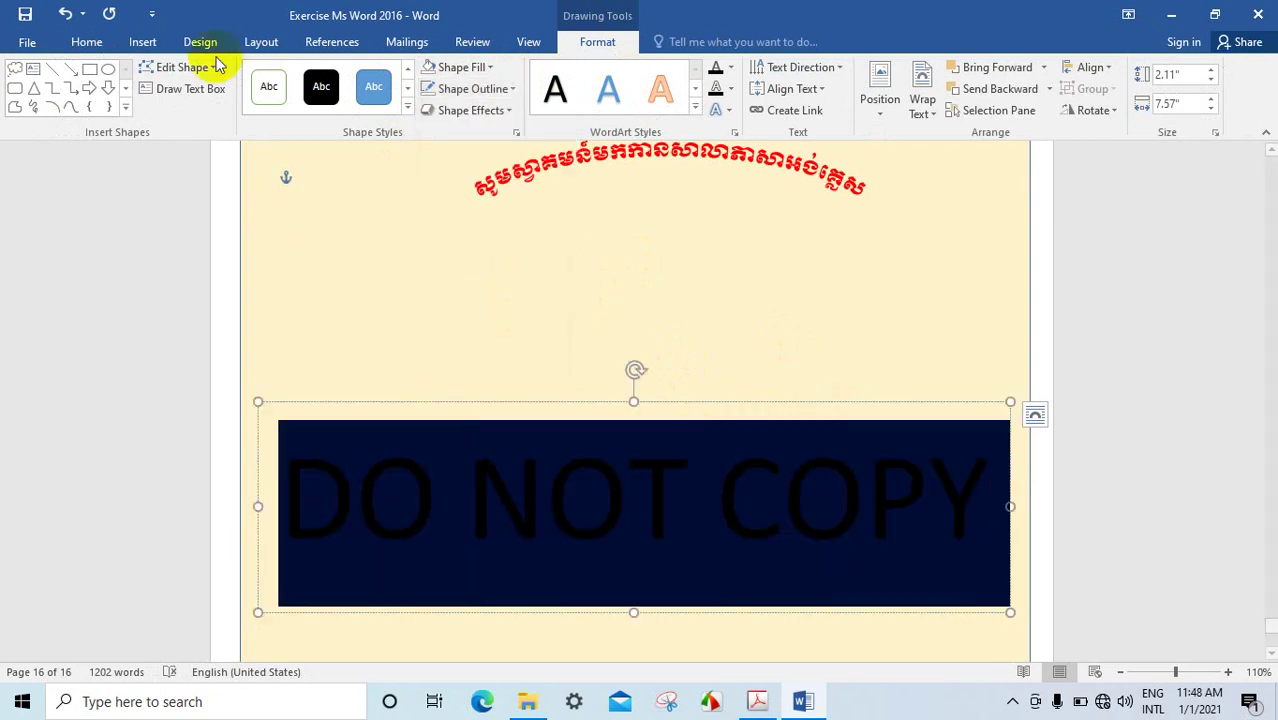
click(87, 45)
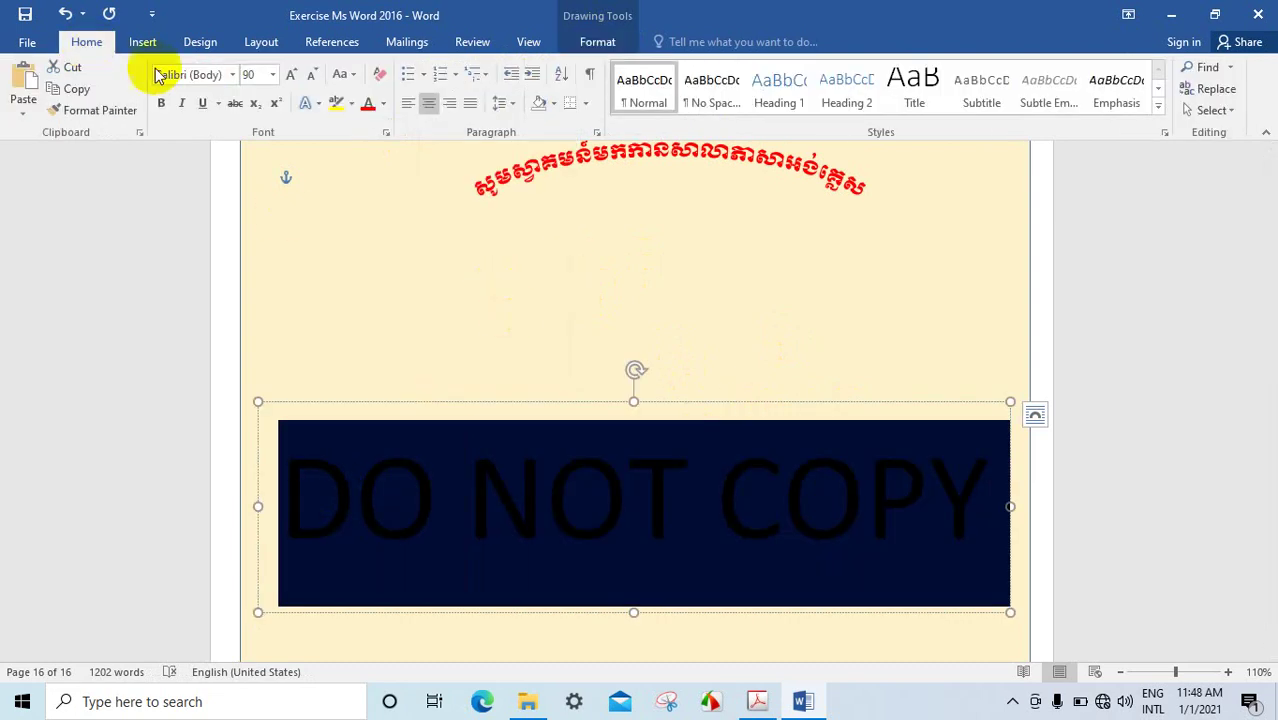
Step: Apply the green standard font colour and Times New Roman to the DO NOT COPY text
click(384, 103)
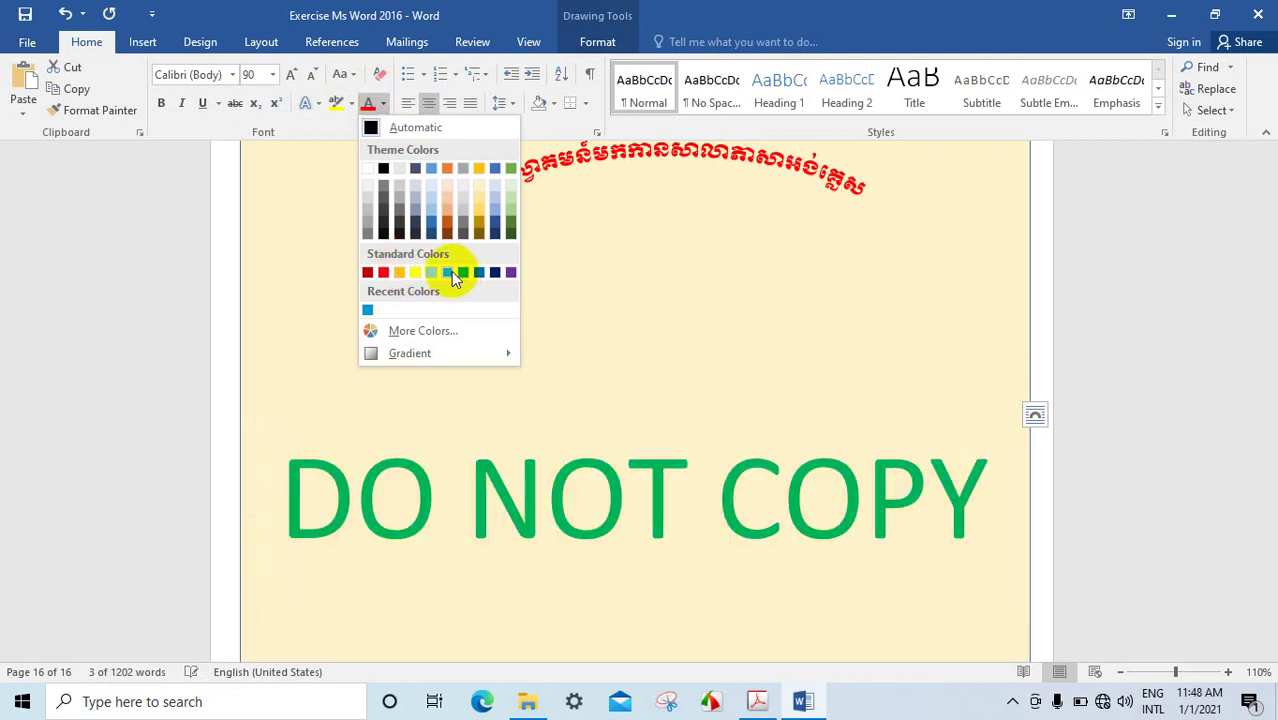
click(451, 271)
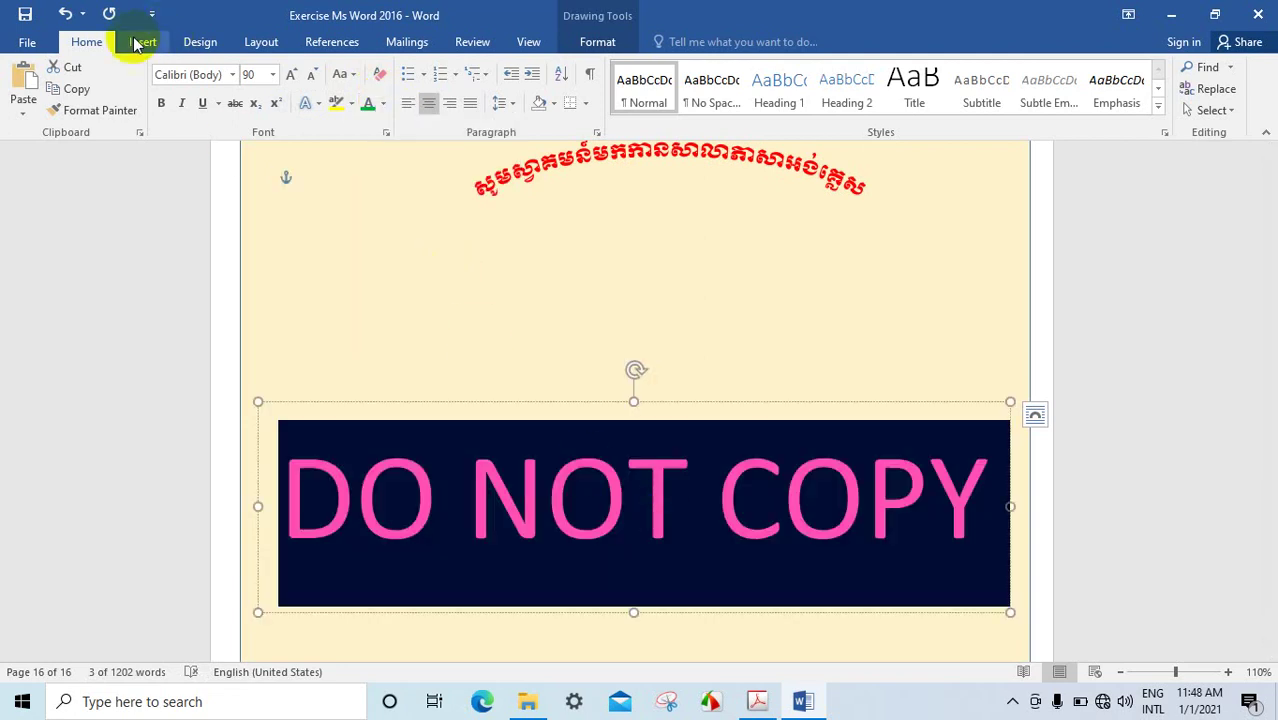
click(233, 76)
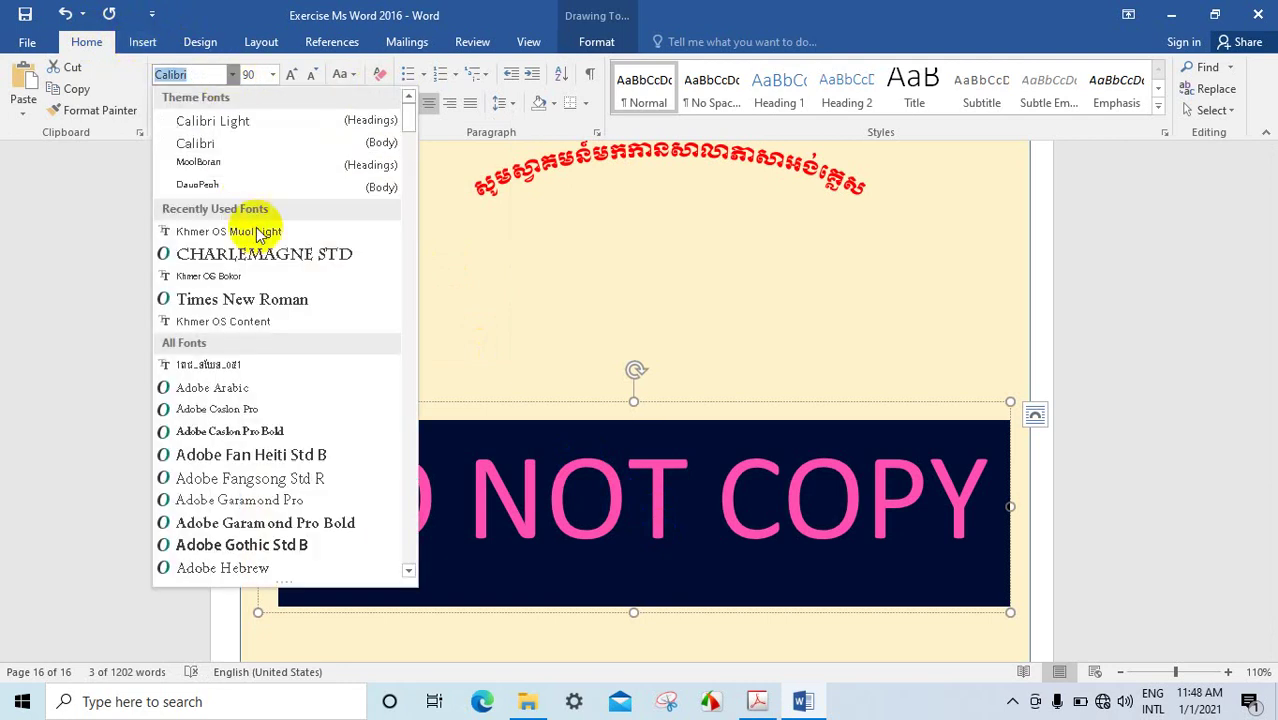
click(283, 303)
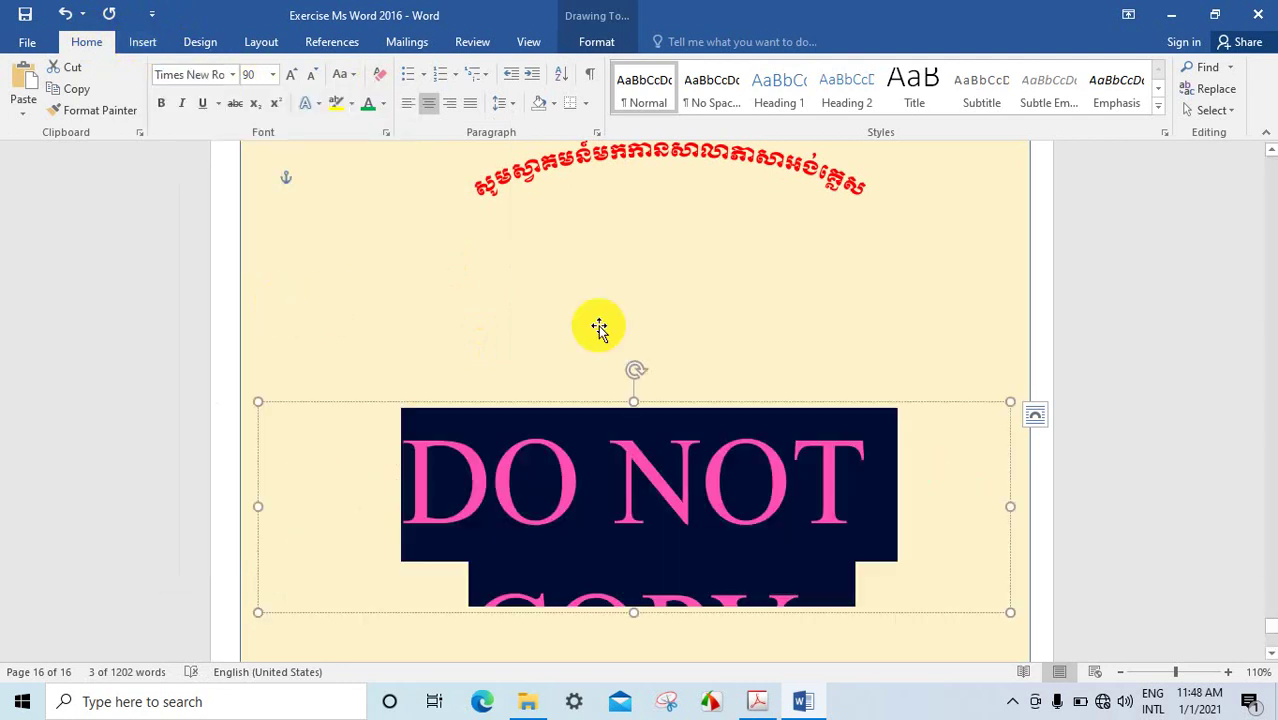
scroll(690, 470, down, 4)
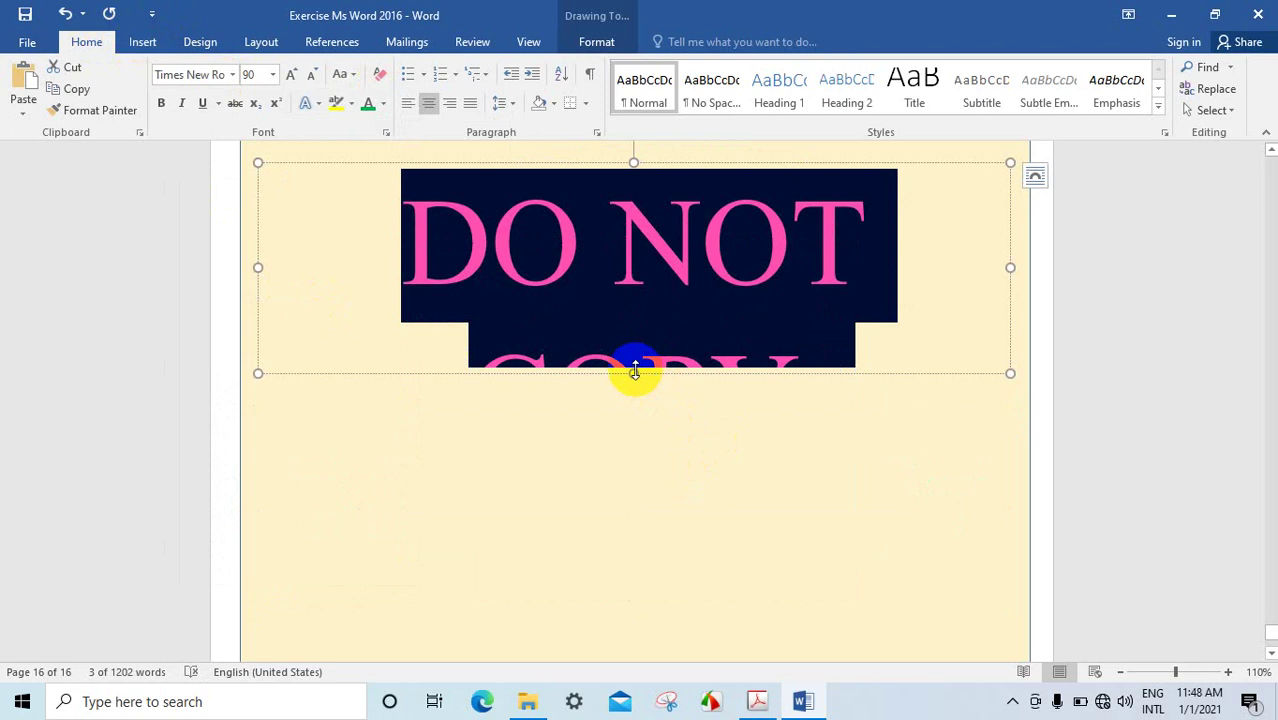
Step: Stretch the DO NOT COPY box taller and shrink its text from 90 to 72 pt
drag(634, 373, 647, 501)
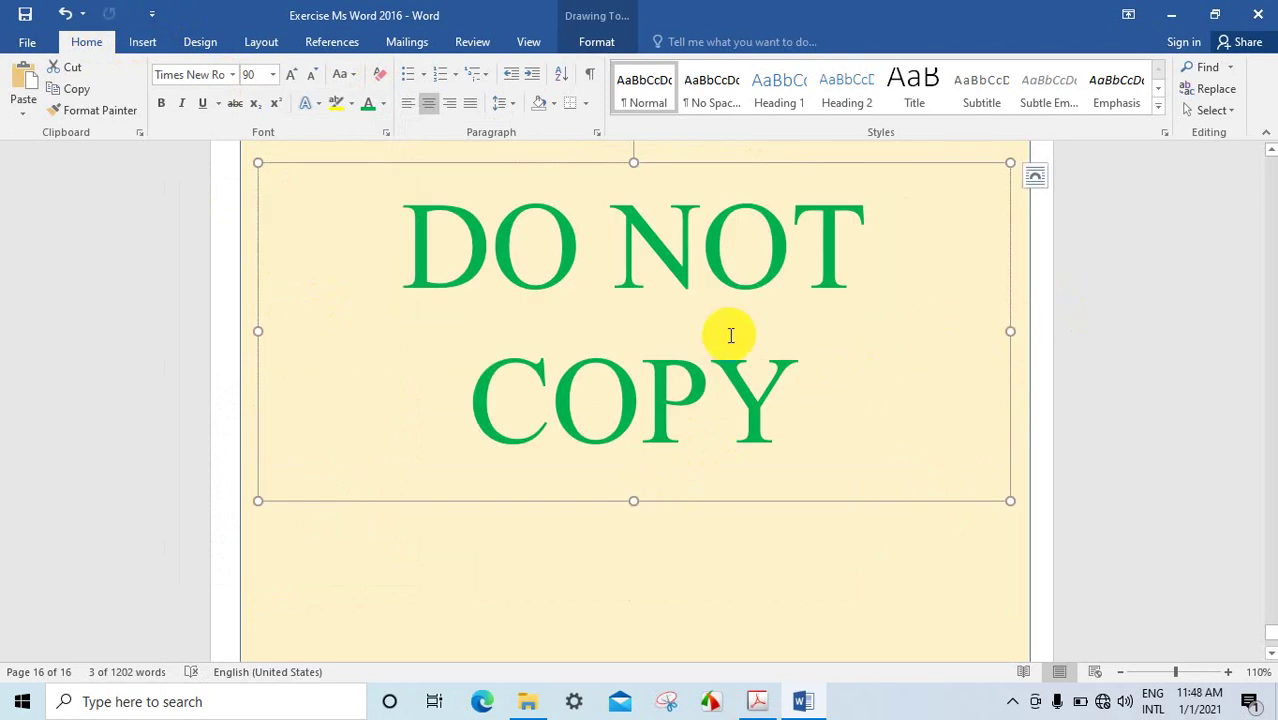
drag(760, 393, 379, 271)
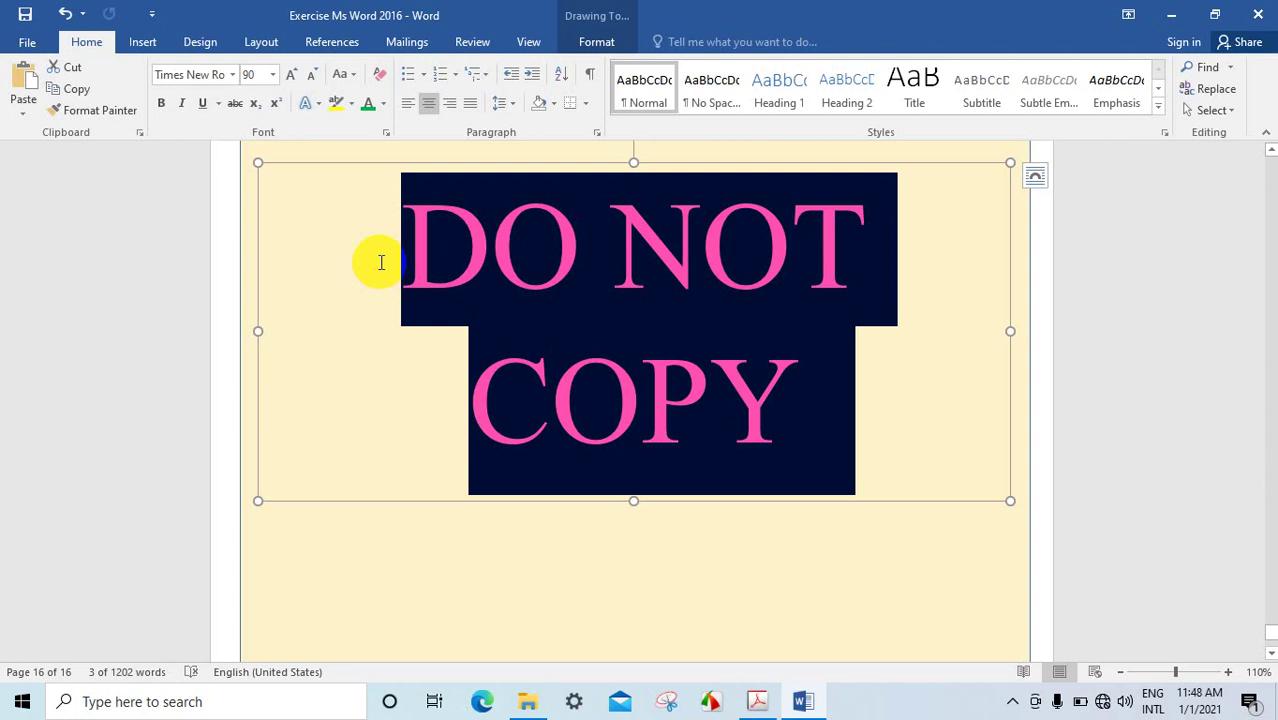
click(311, 78)
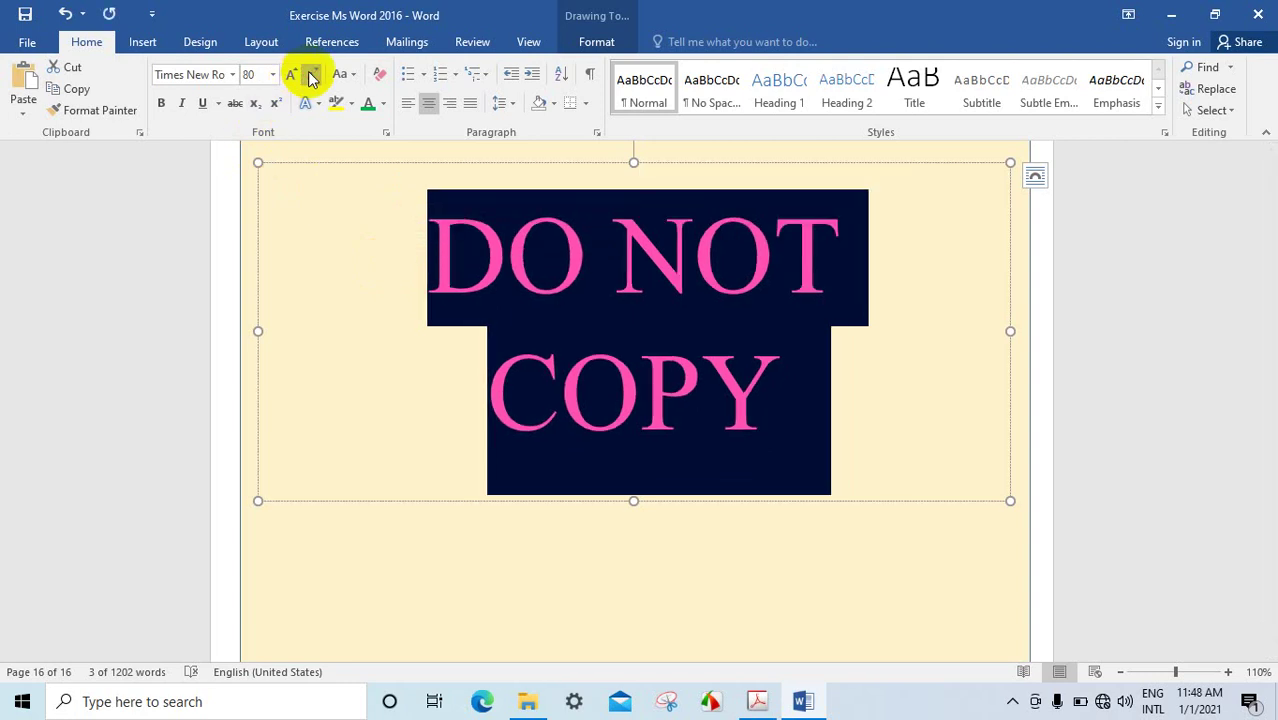
click(311, 78)
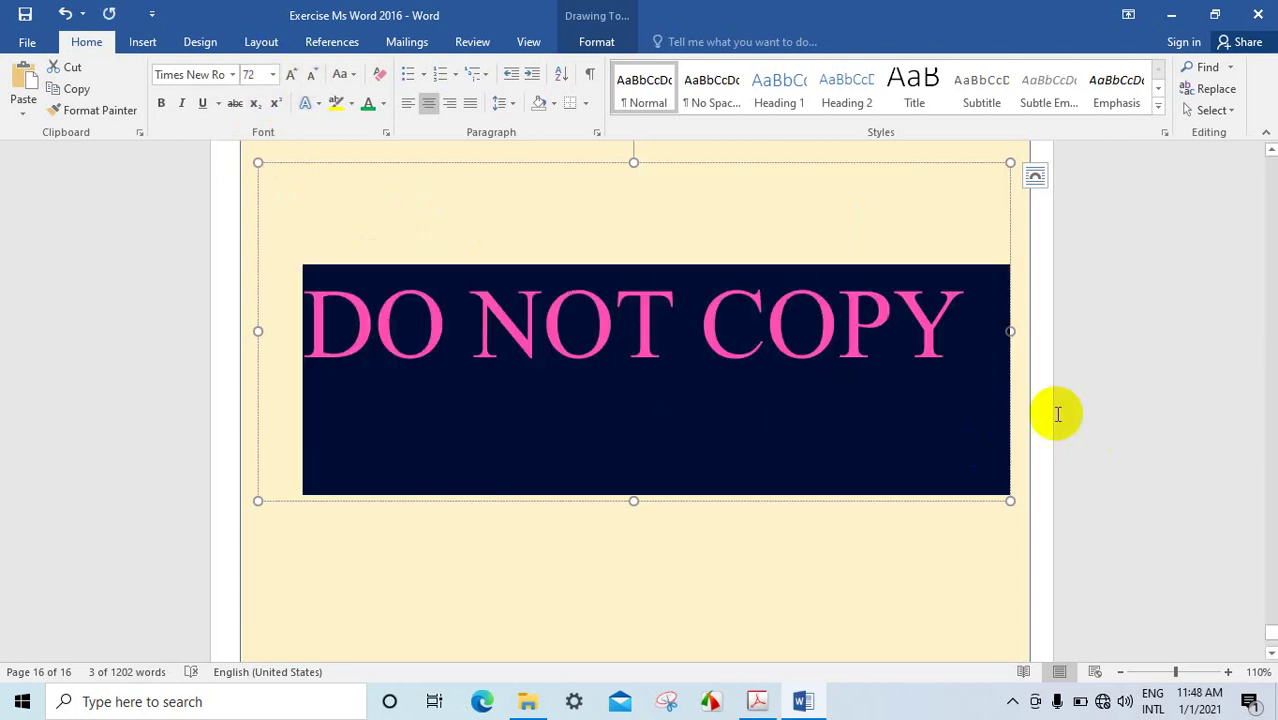
Step: Deselect the text and zoom out to 60% so the whole page fits
click(956, 368)
scroll(878, 494, up, 2)
scroll(856, 471, up, 3)
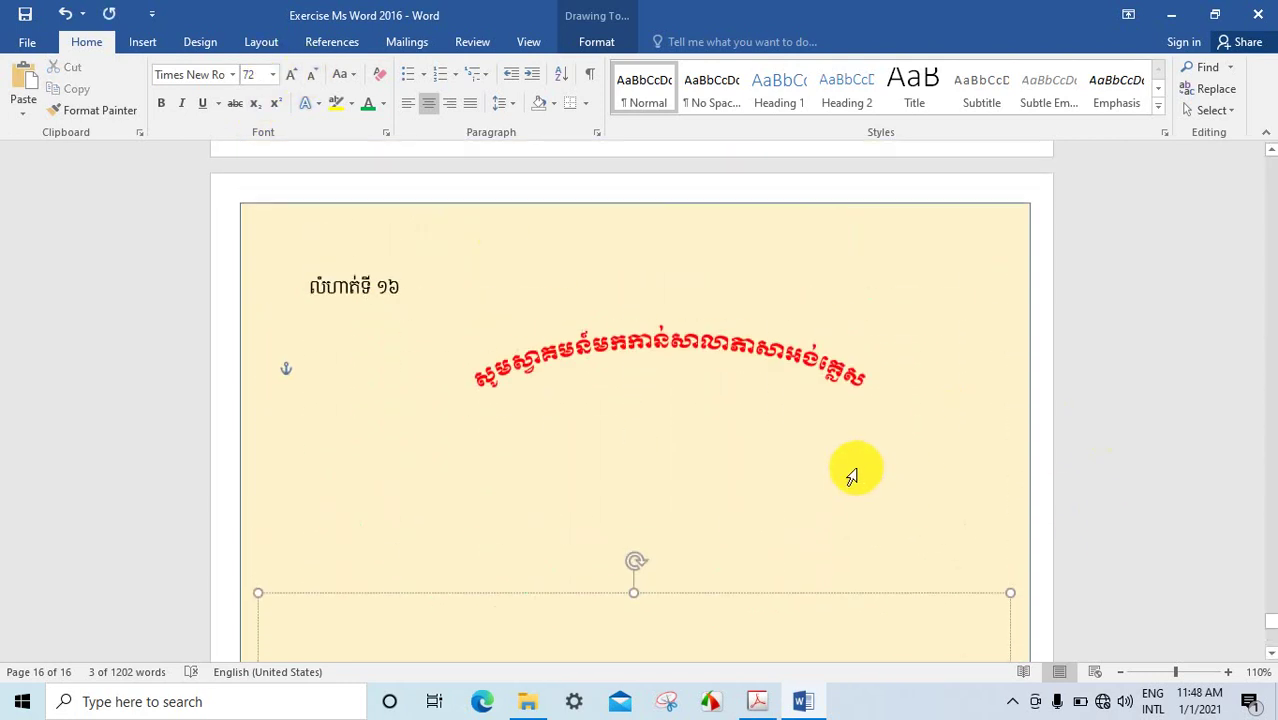
scroll(856, 480, down, 3)
scroll(856, 480, down, 3)
click(1121, 673)
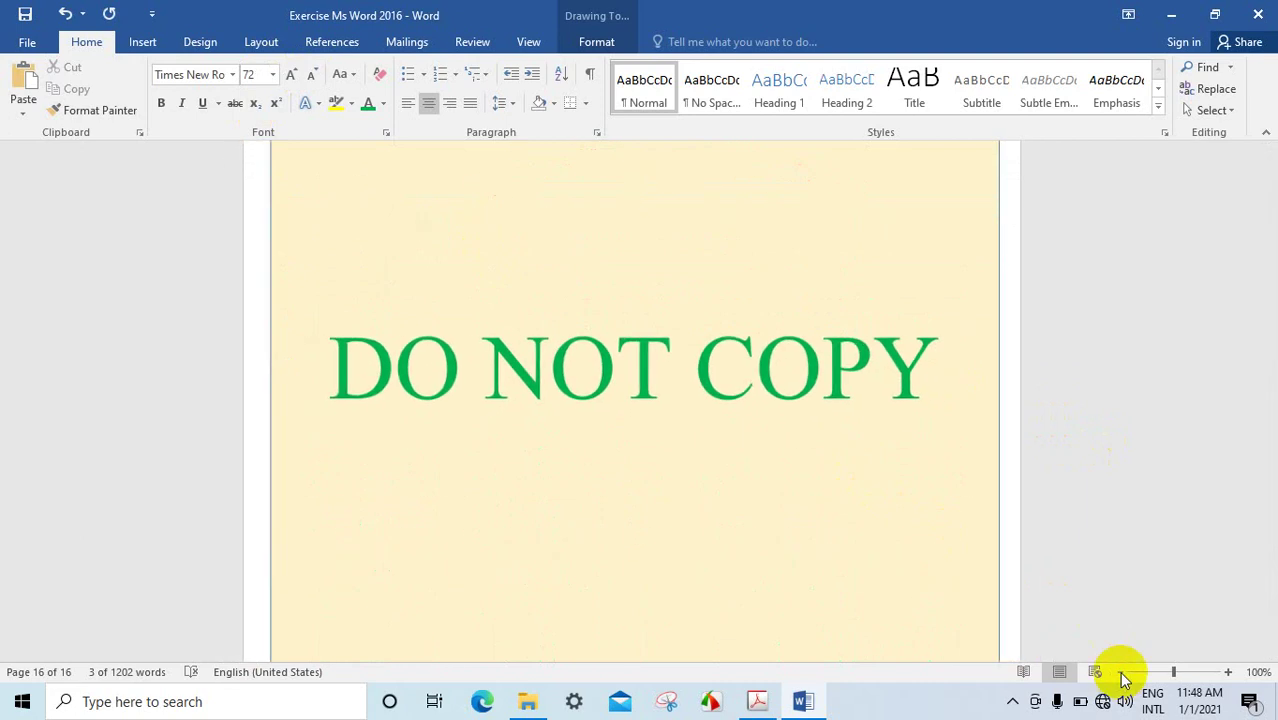
click(1121, 673)
click(1121, 673)
click(1121, 673)
click(1121, 673)
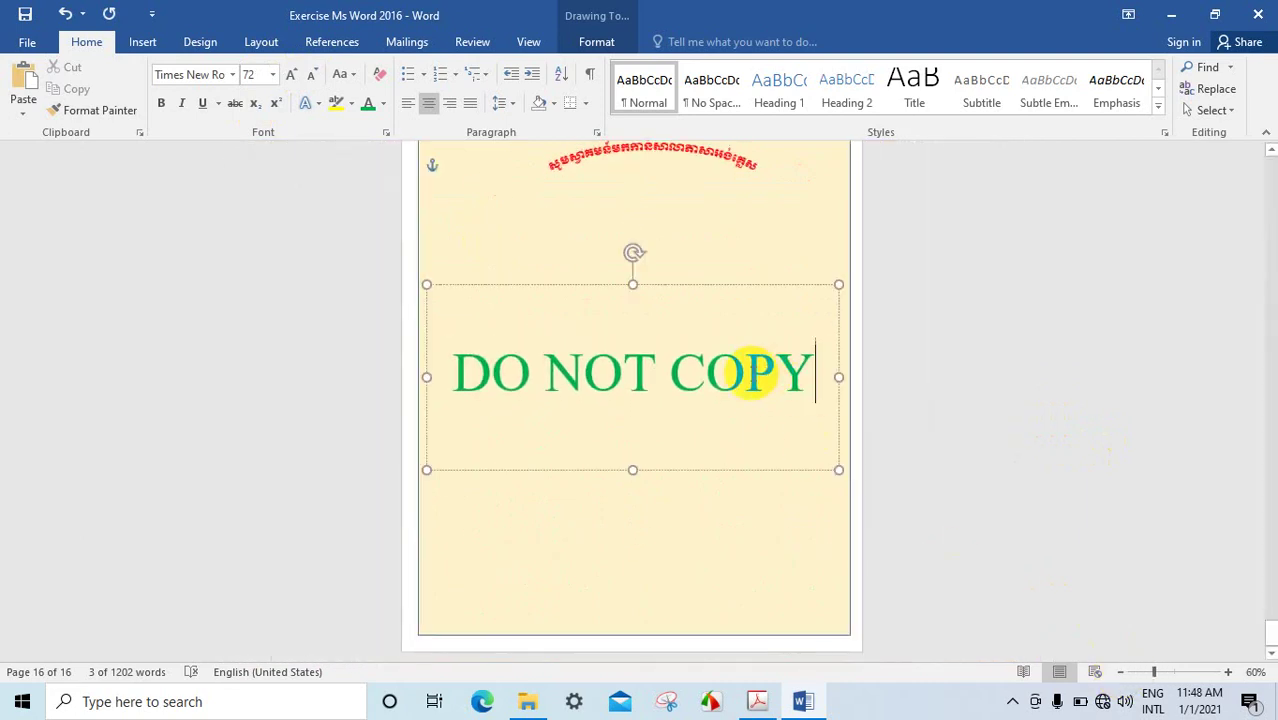
Step: Drag the Khmer title box left onto the green centre guide
drag(689, 168, 786, 240)
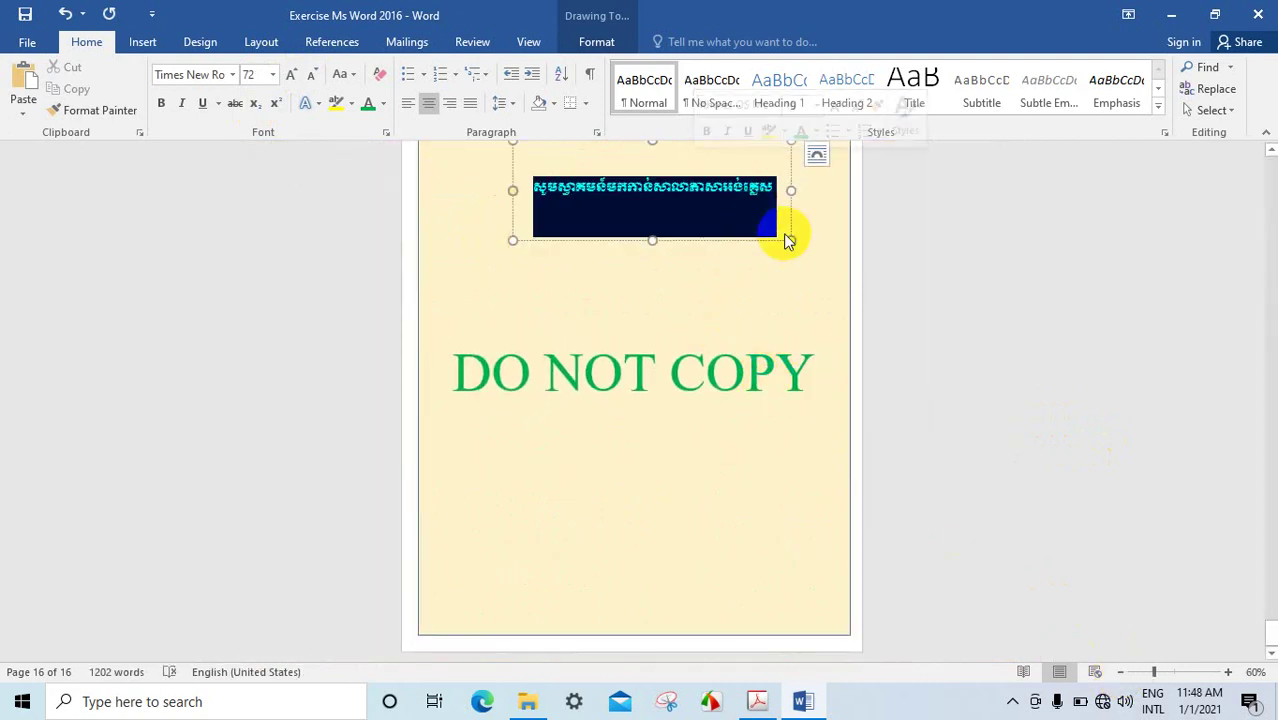
click(607, 246)
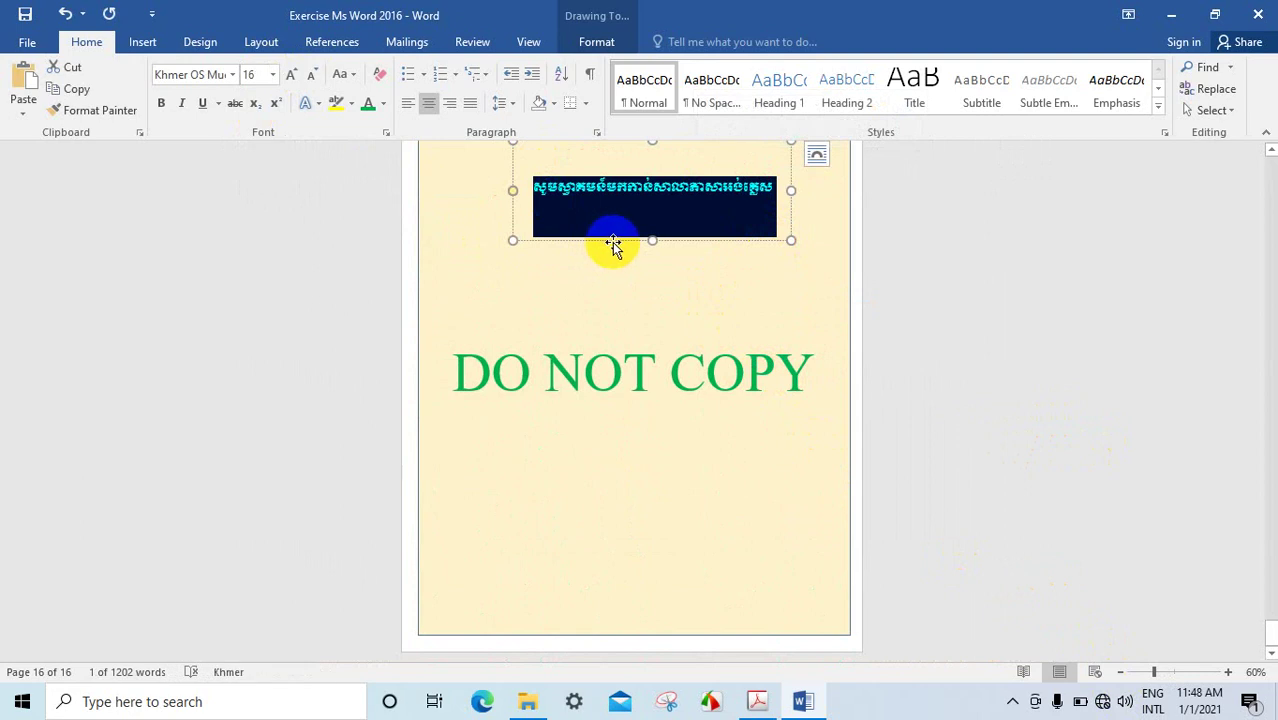
drag(603, 244, 585, 246)
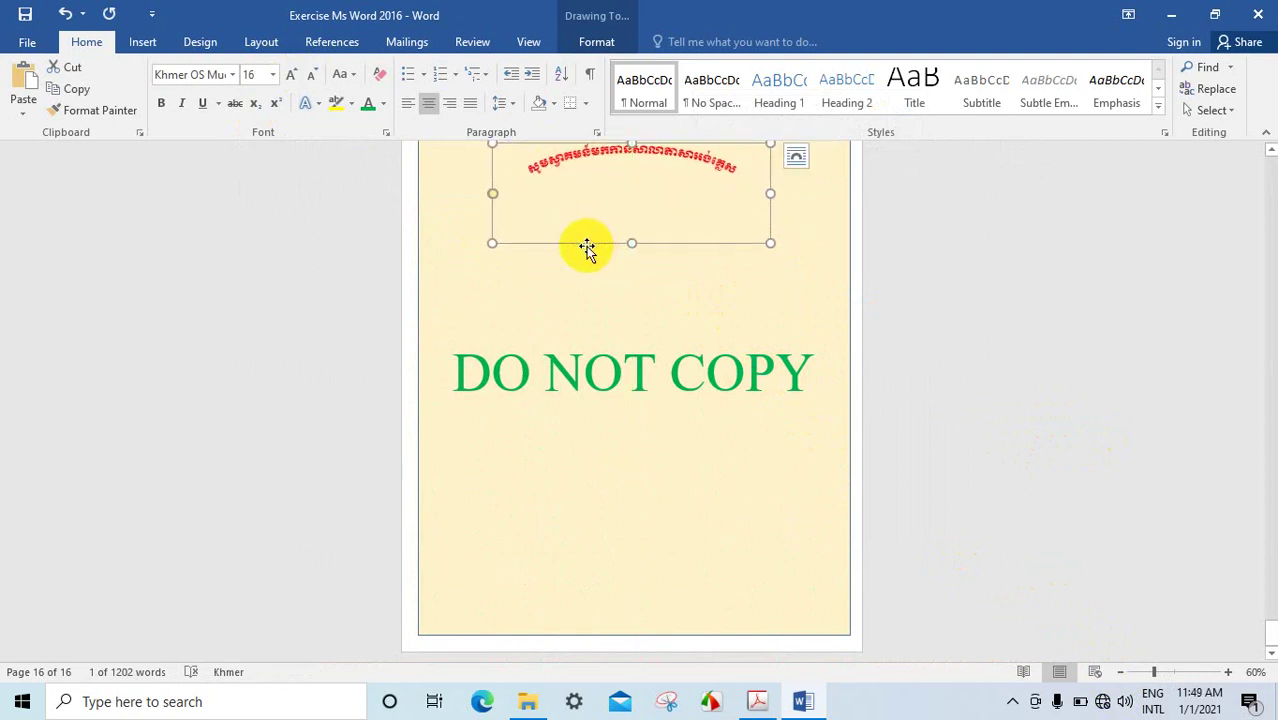
Step: Zoom back in to 120% and scroll over the page to check the layout
click(725, 375)
scroll(736, 300, up, 2)
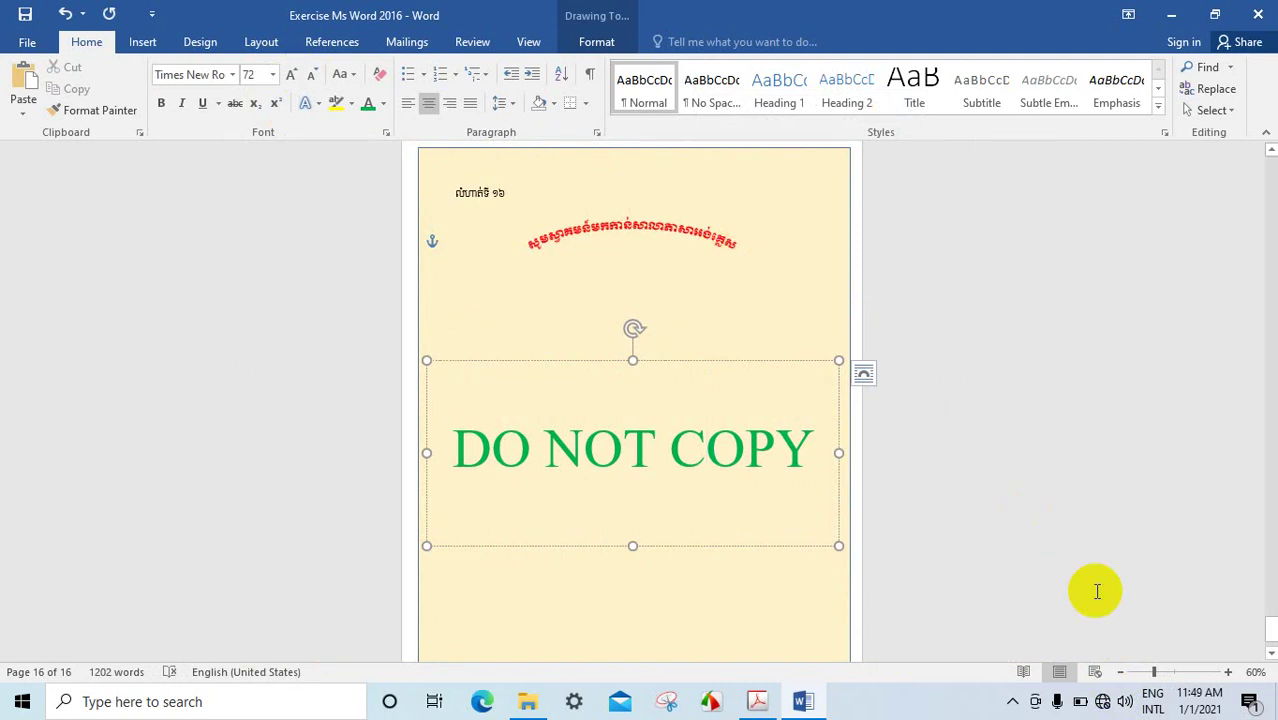
click(1229, 672)
click(1229, 672)
click(1229, 672)
click(1229, 672)
click(1229, 672)
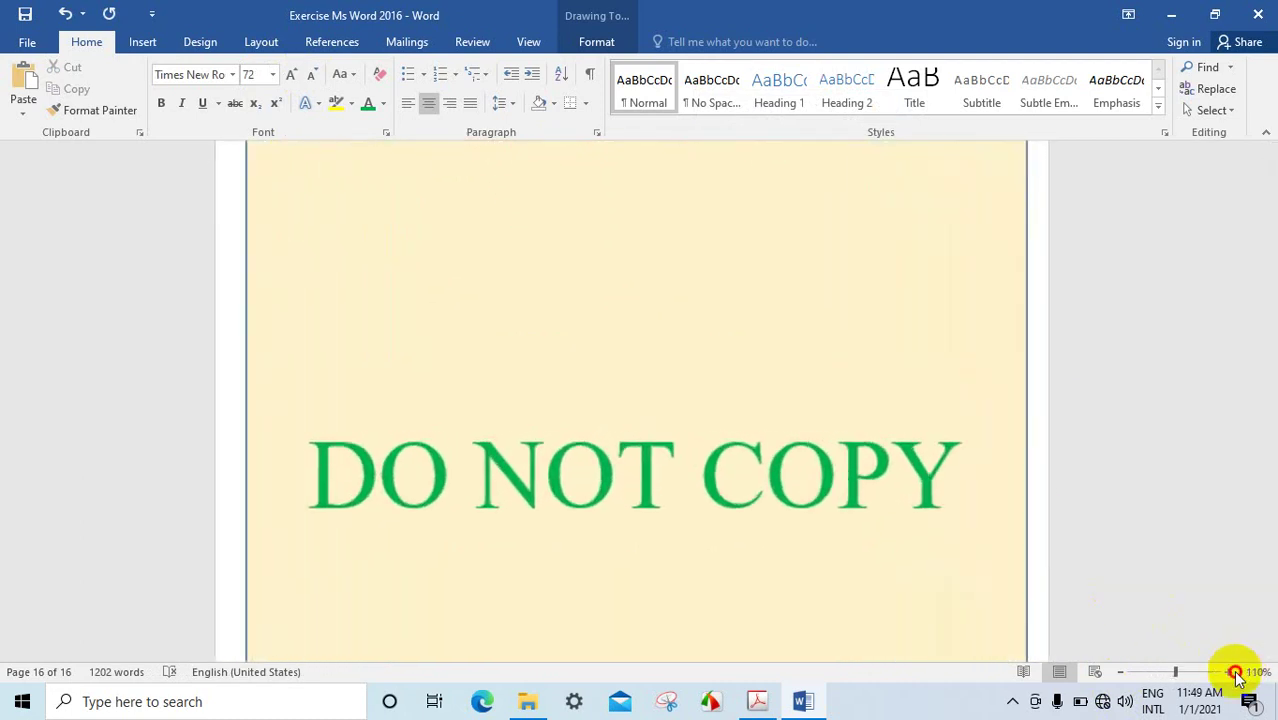
click(1233, 673)
scroll(730, 350, up, 4)
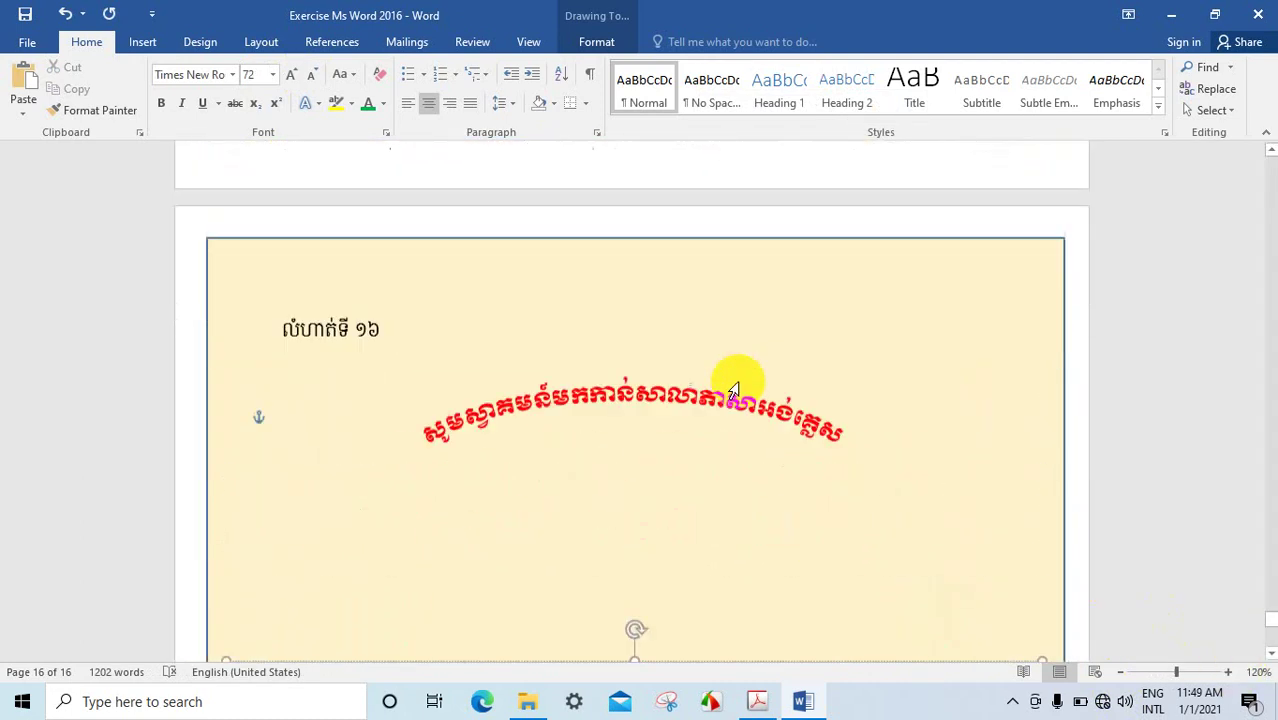
scroll(465, 334, down, 5)
scroll(607, 328, up, 3)
scroll(668, 357, down, 3)
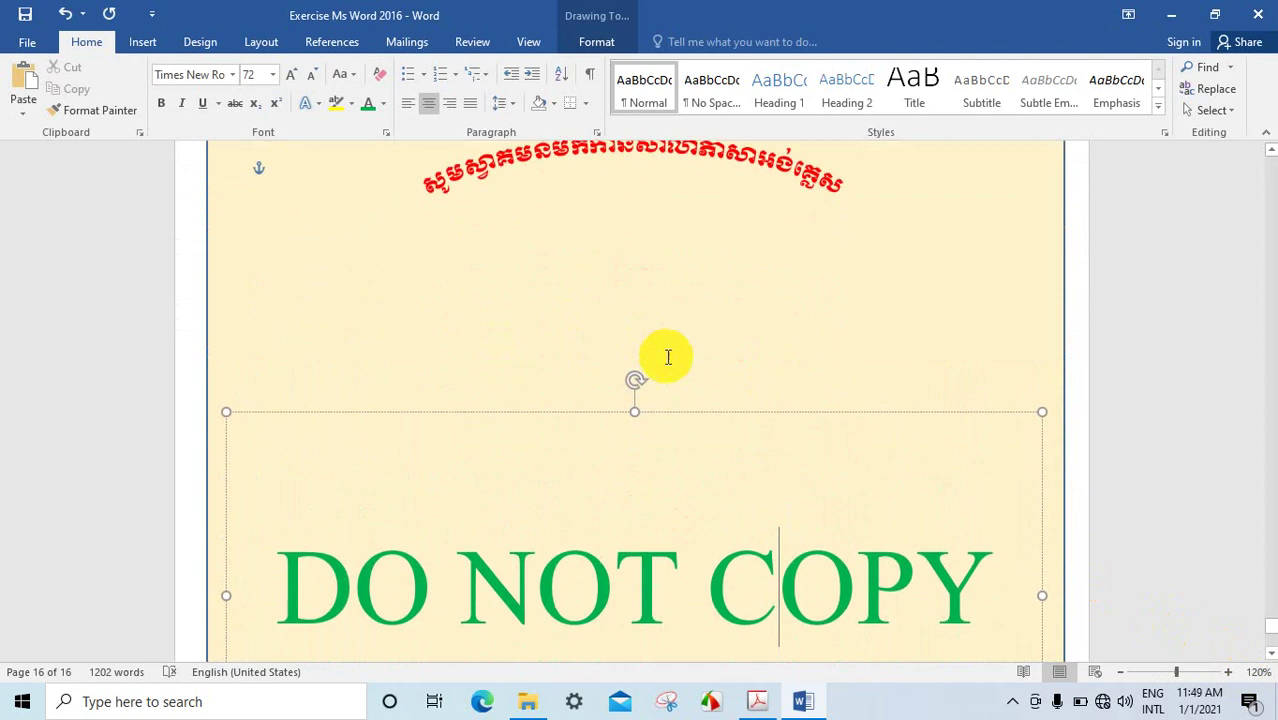
scroll(666, 355, down, 3)
scroll(670, 376, down, 3)
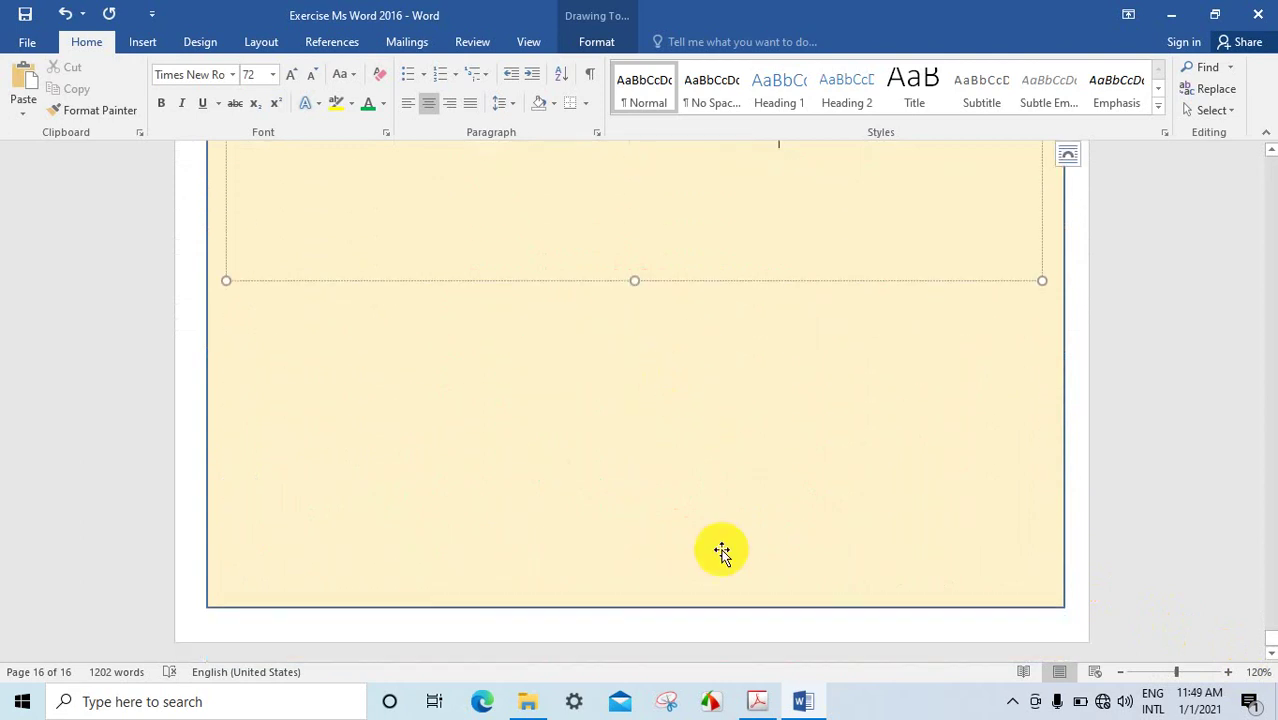